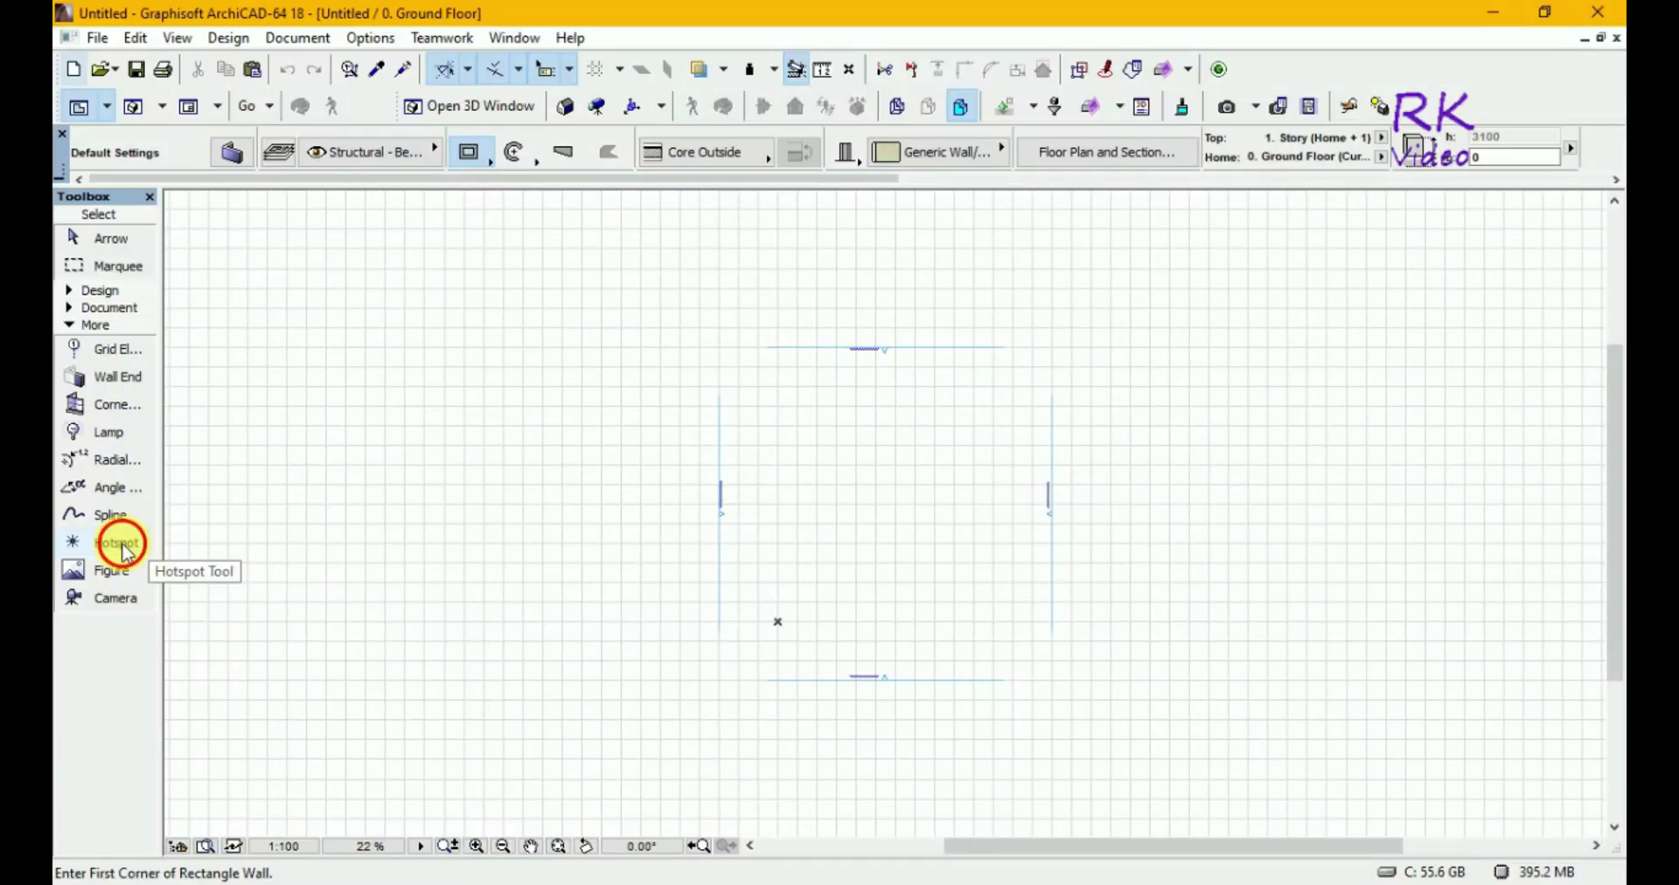
- Place four hotspots at the corners of a square on the floor plan
left_click(122, 546)
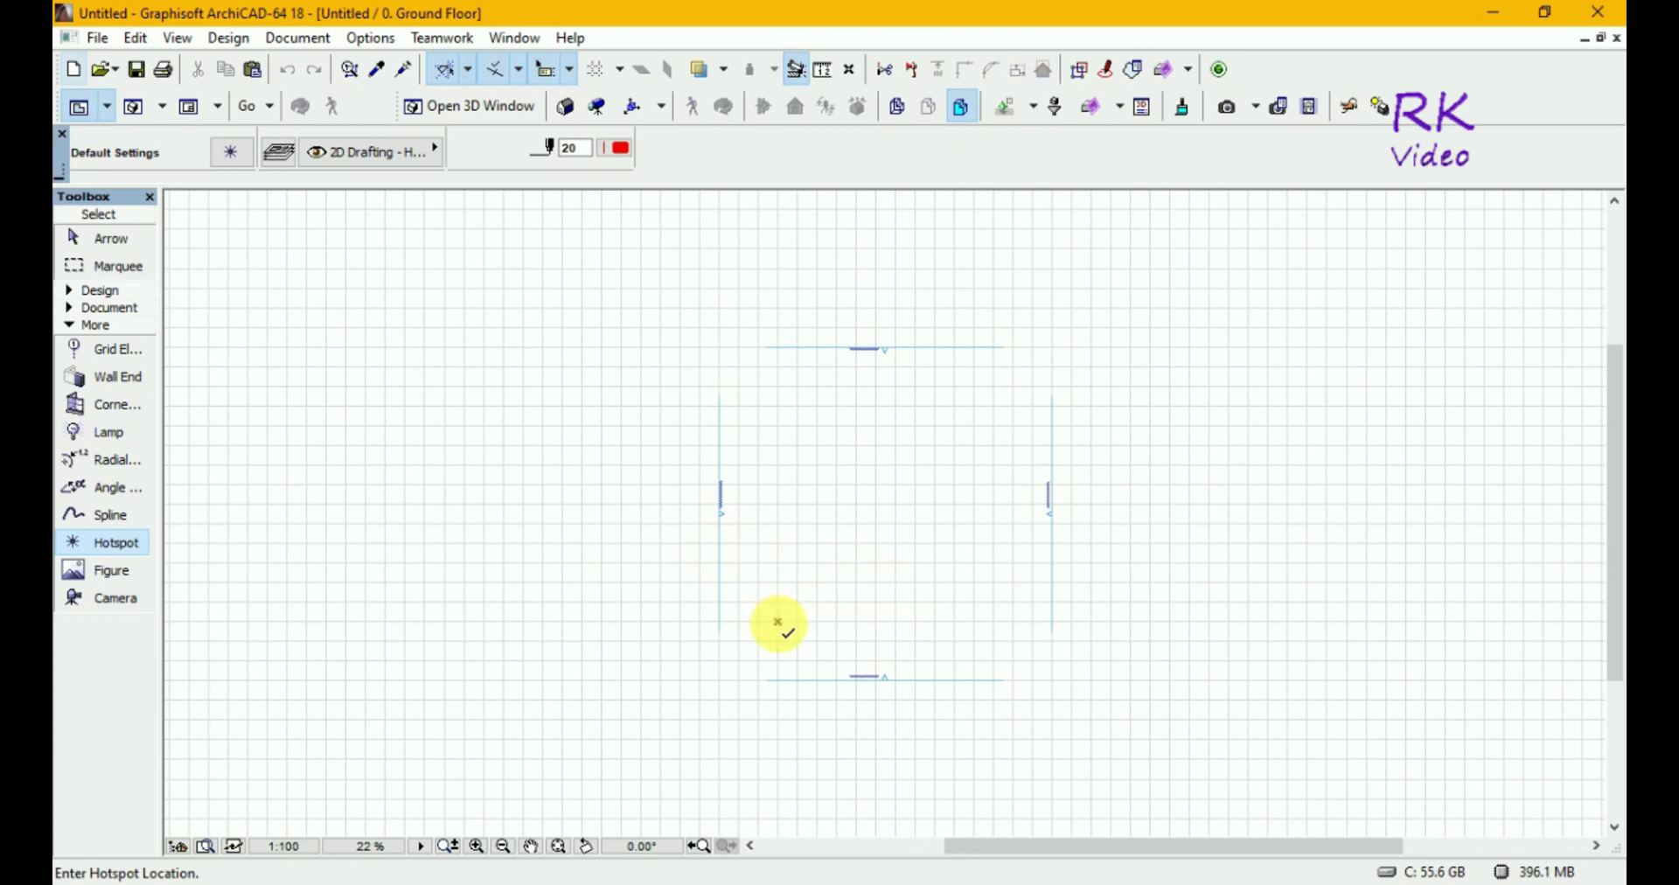
left_click(778, 622)
left_click(916, 622)
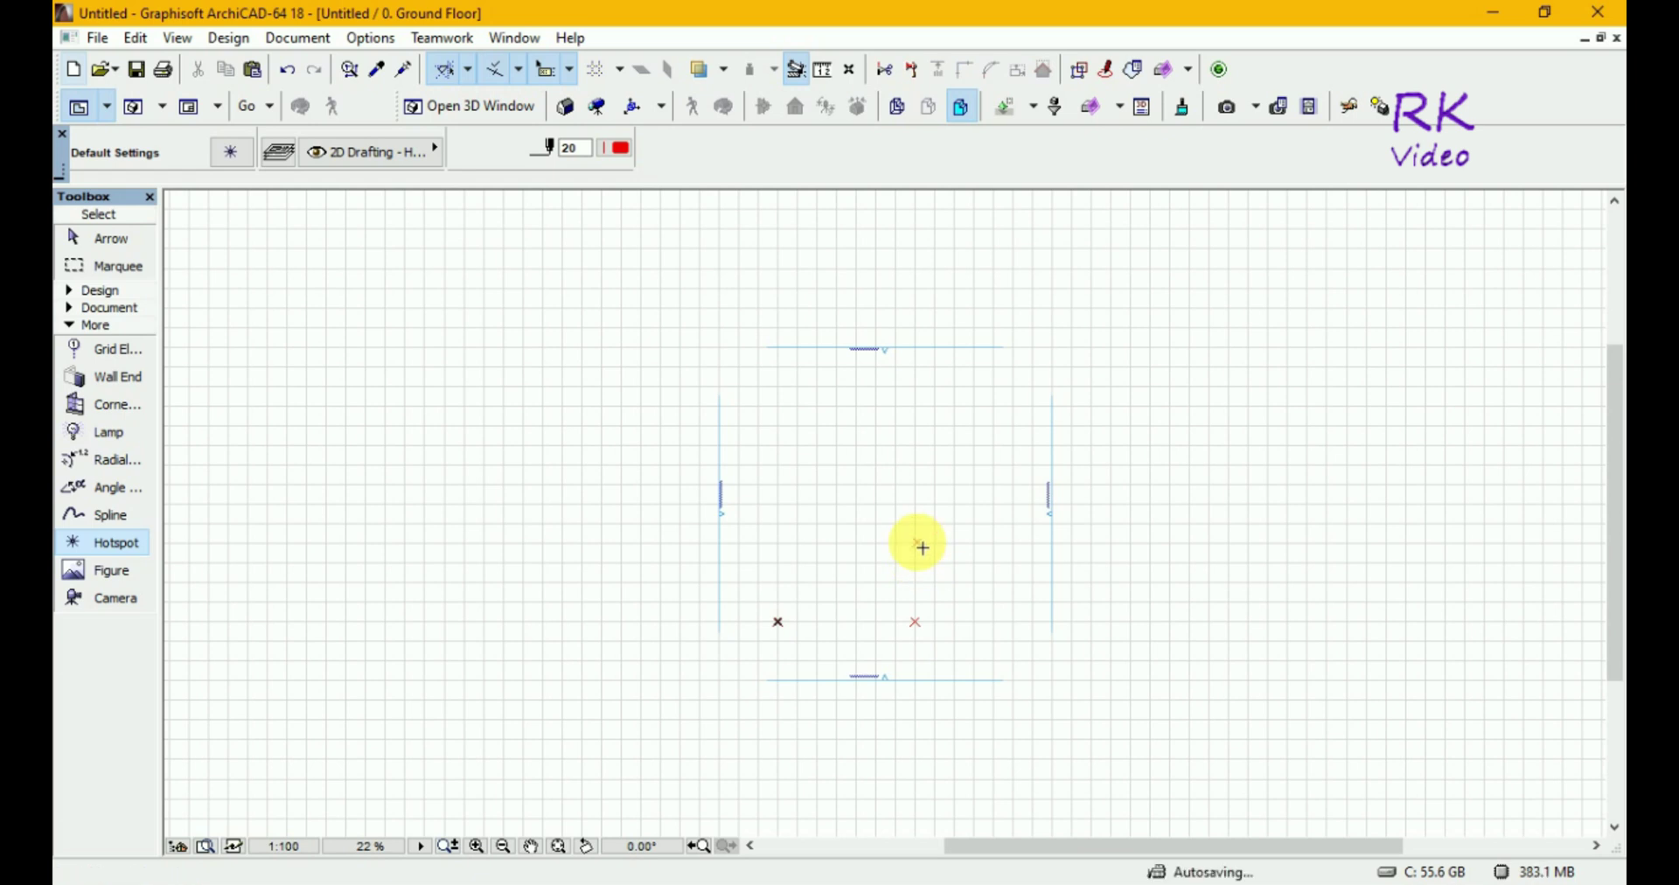
left_click(918, 542)
left_click(779, 544)
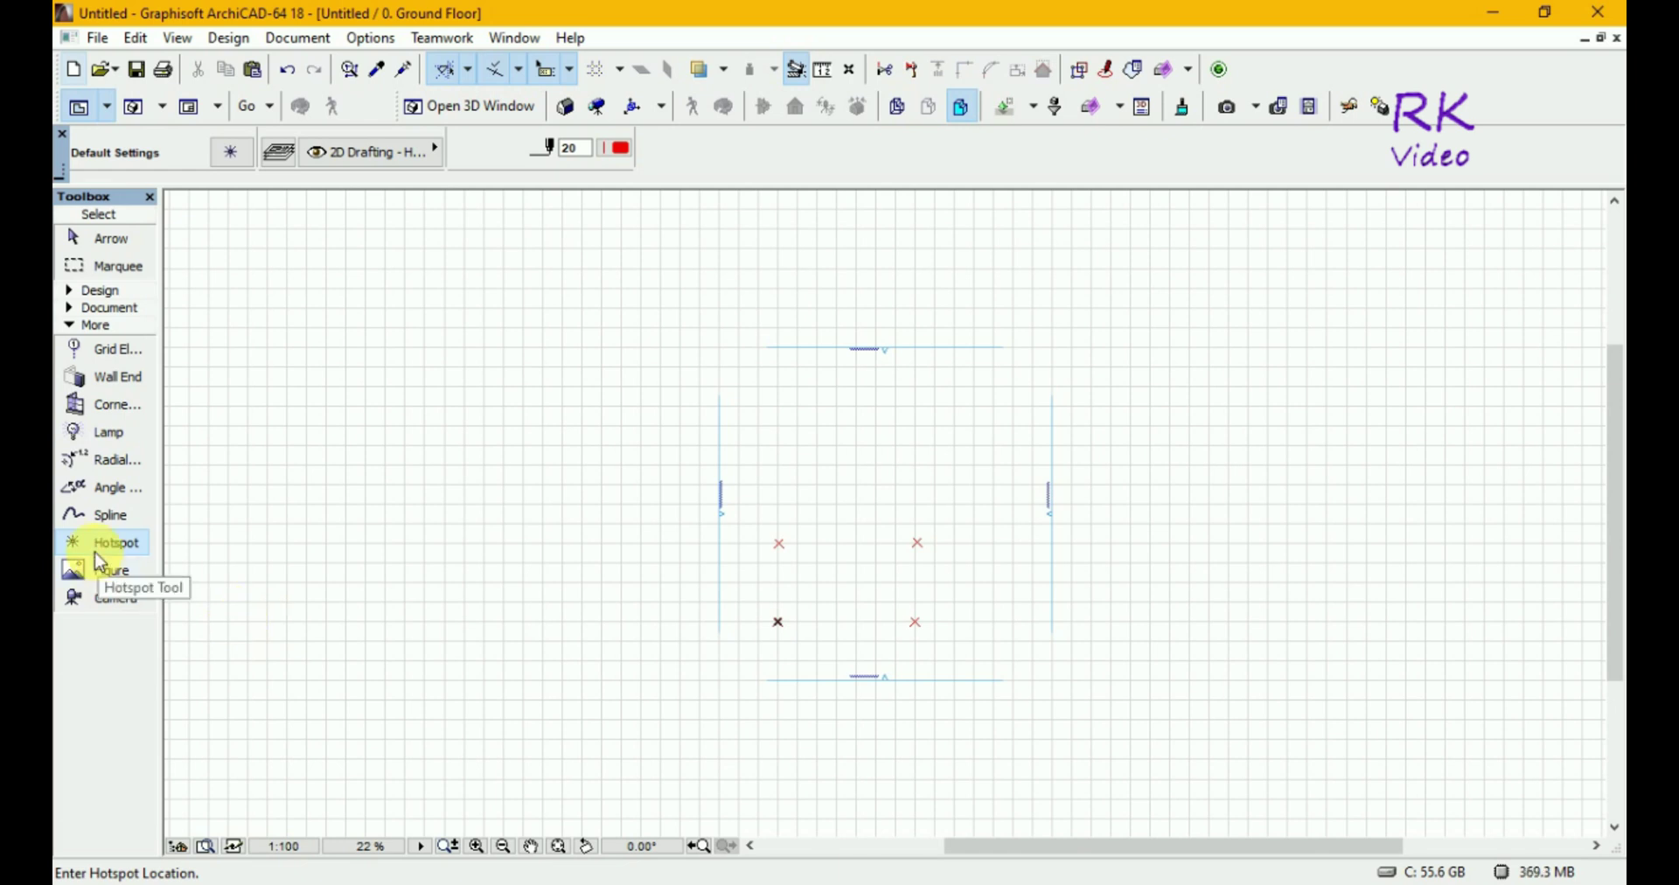
left_click(104, 516)
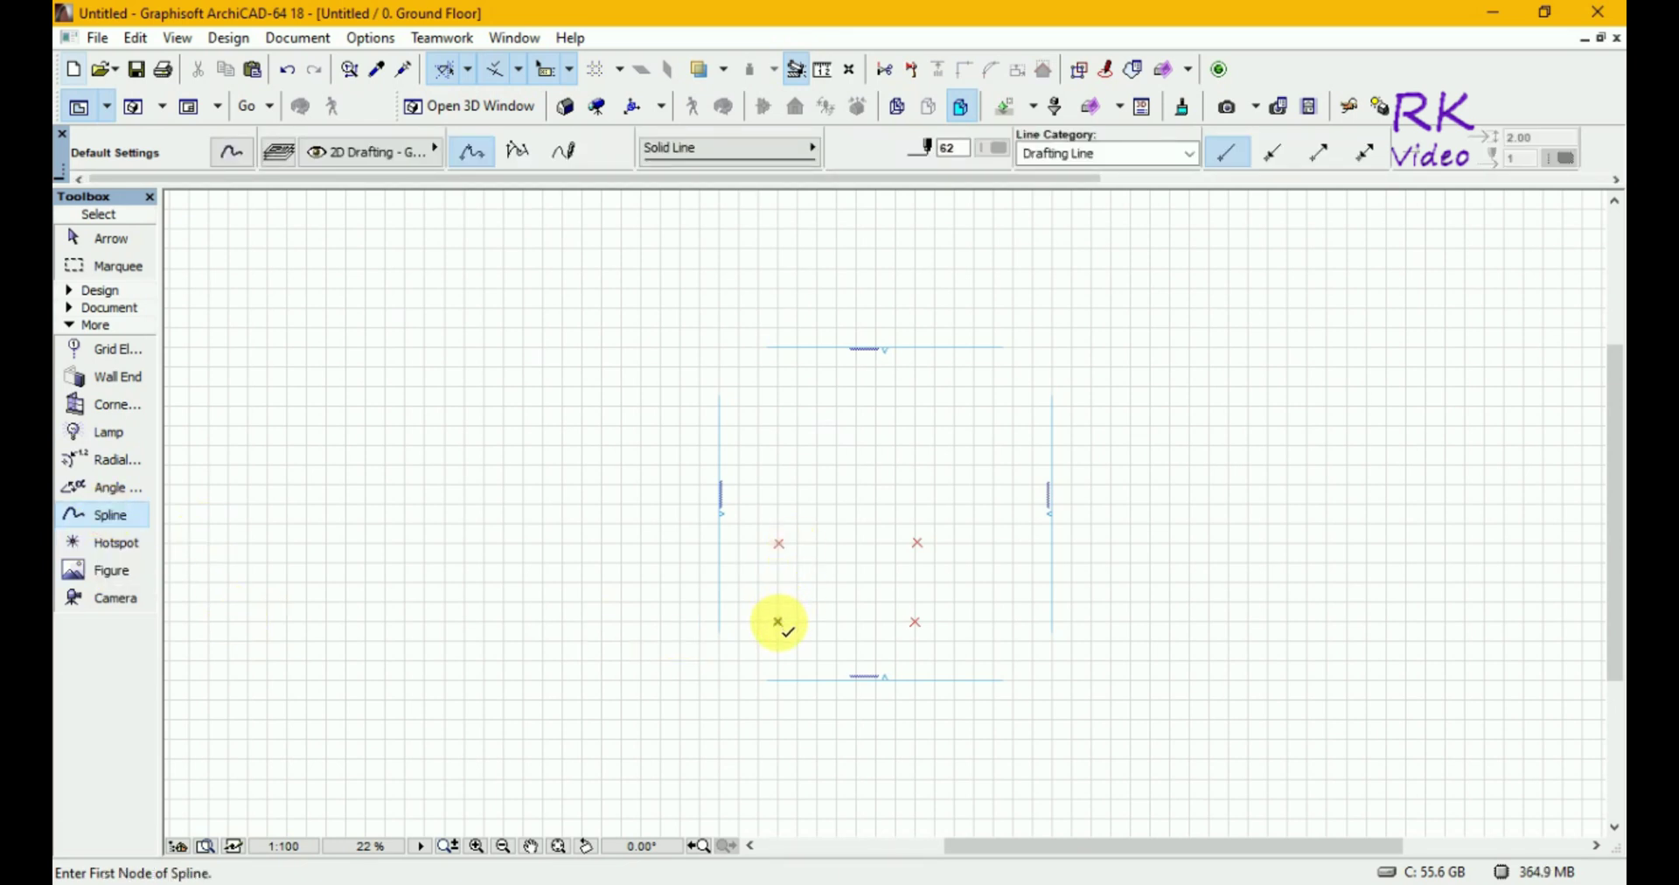
- Draw a spline through the four corner hotspots, closing it back at the bottom-left one
left_click(777, 622)
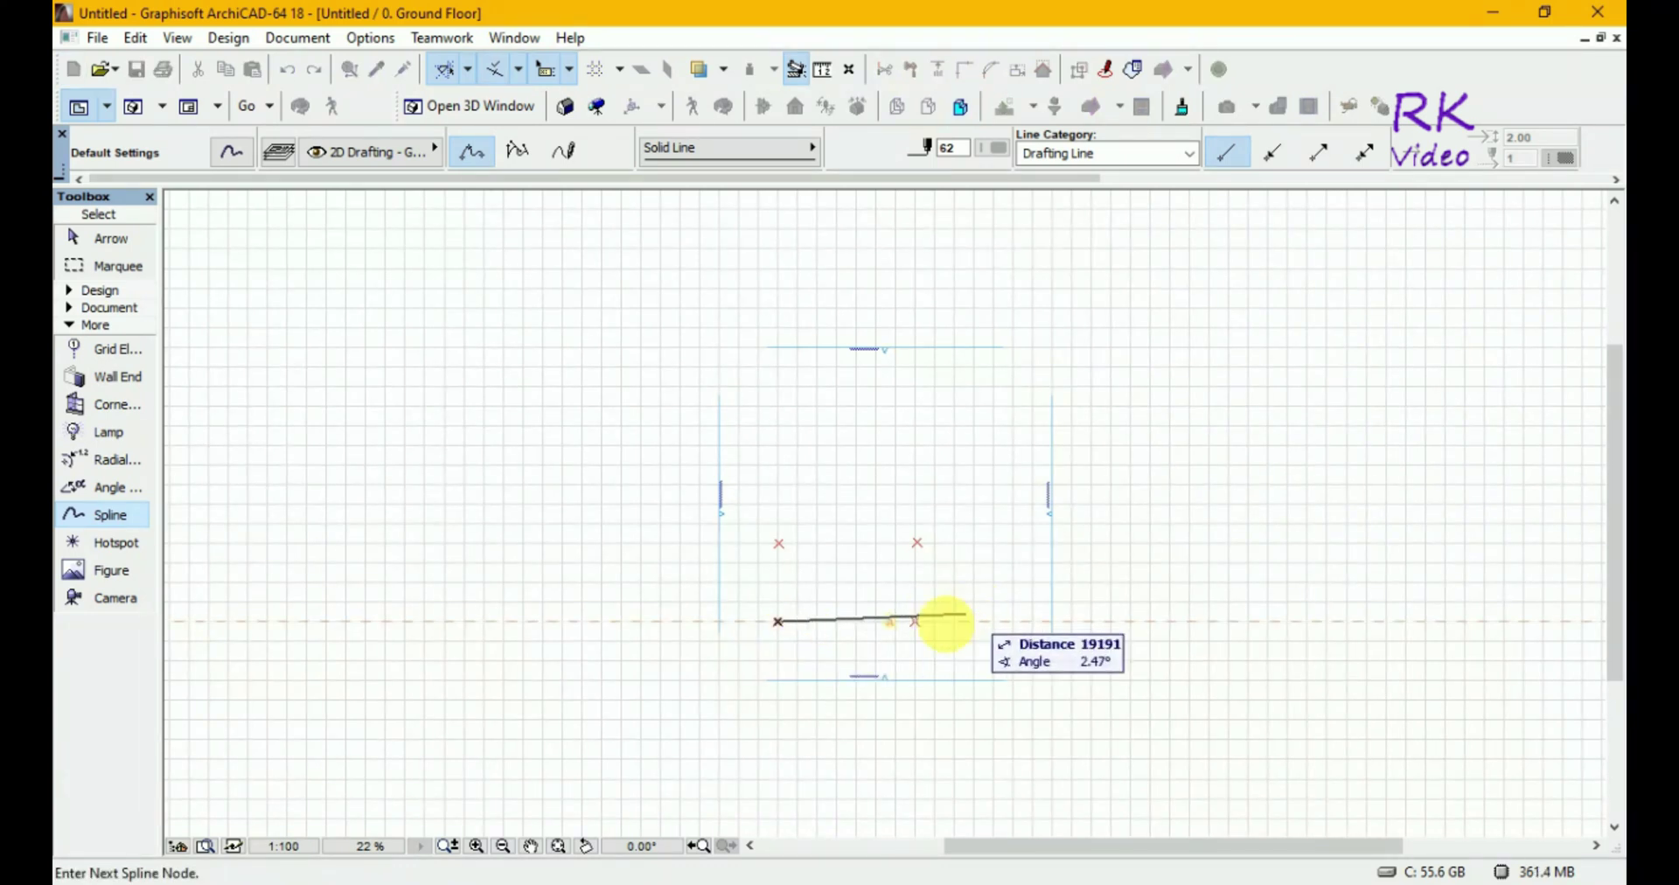
left_click(916, 622)
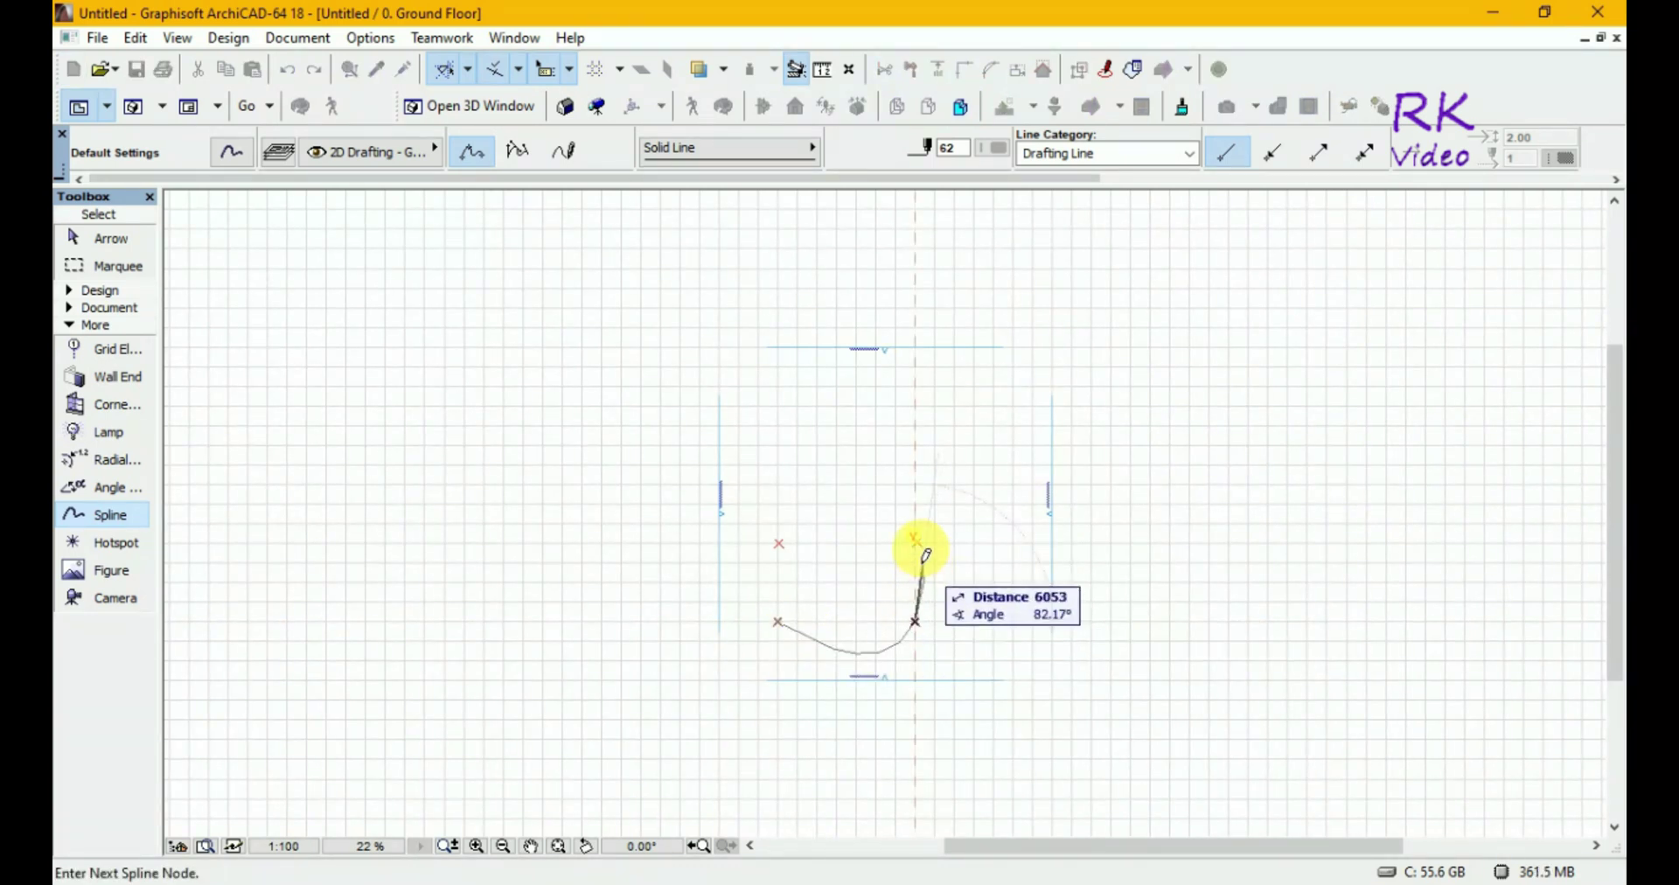
left_click(921, 549)
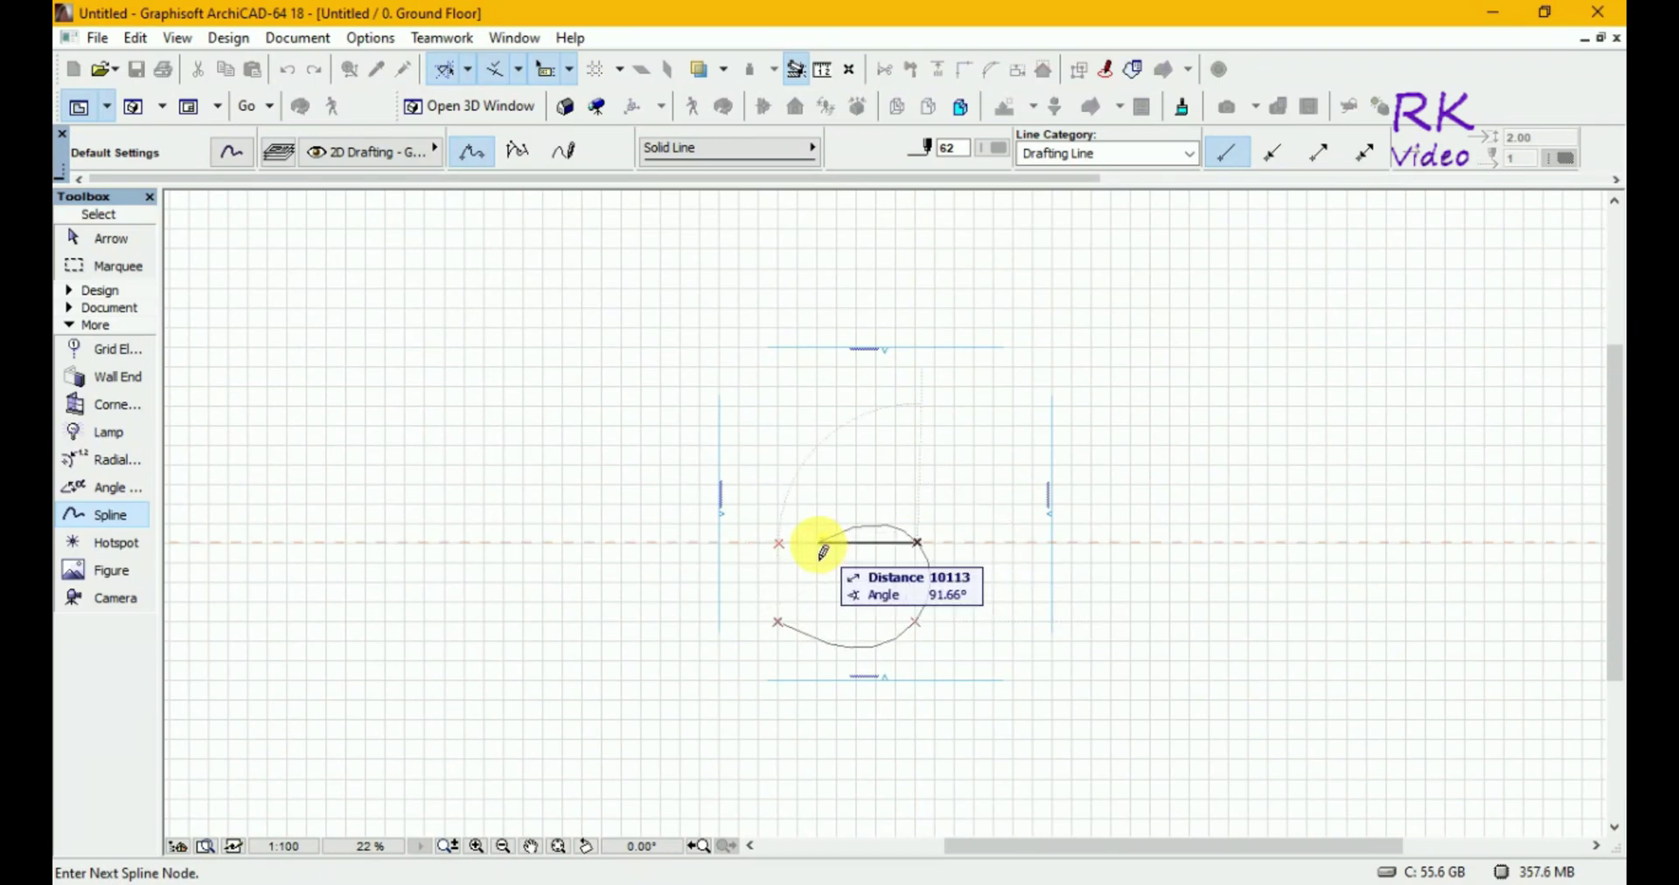
left_click(779, 543)
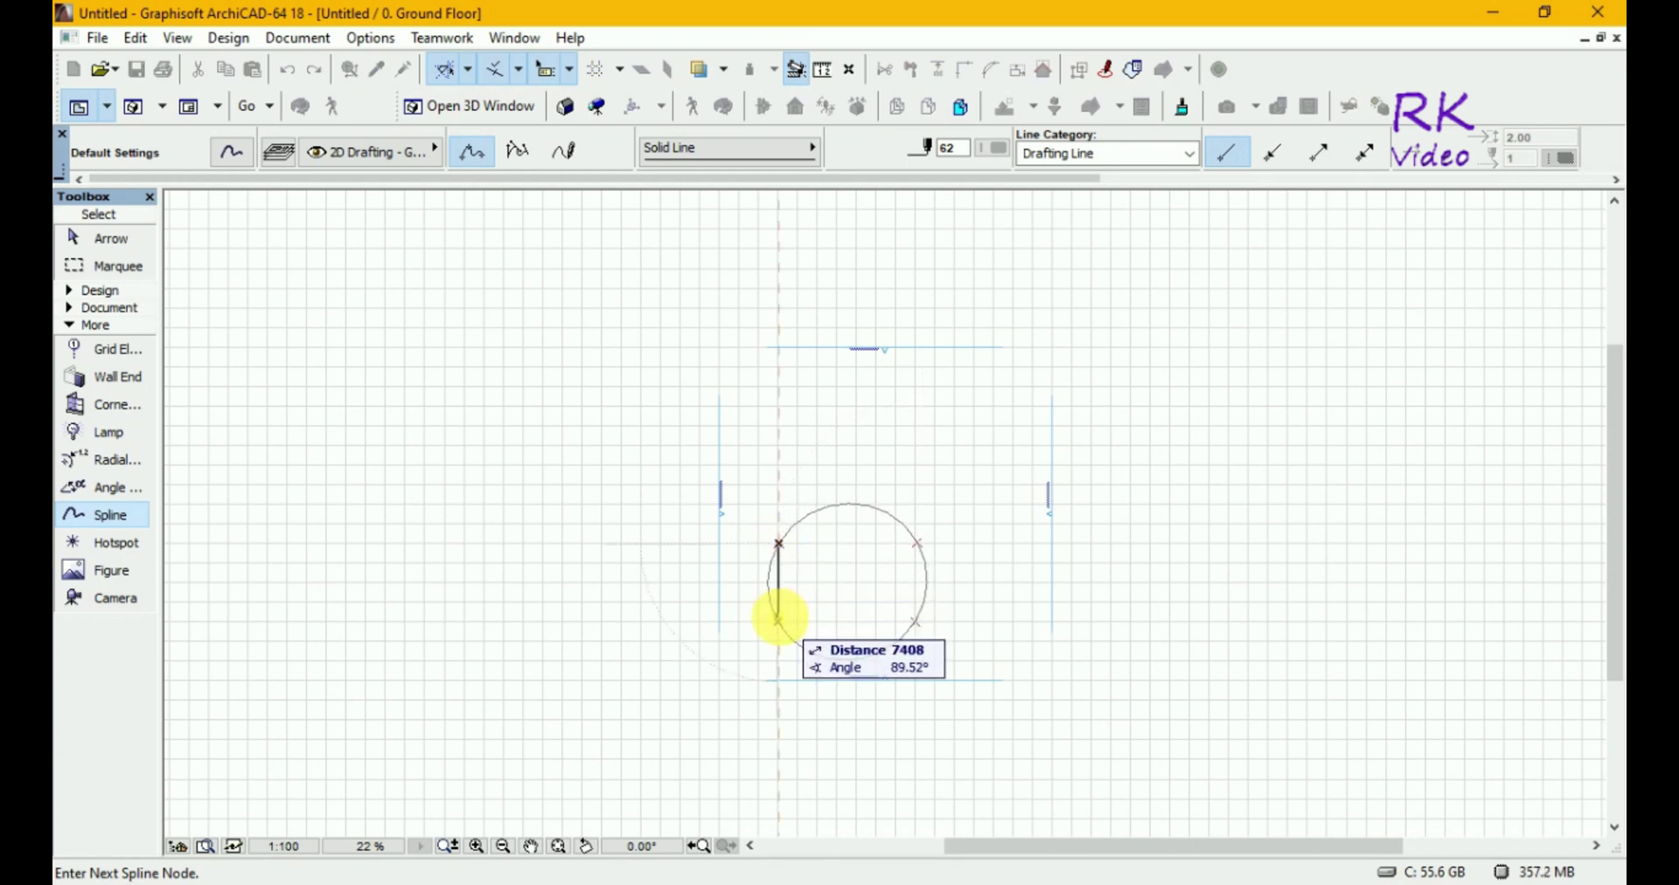
left_click(779, 622)
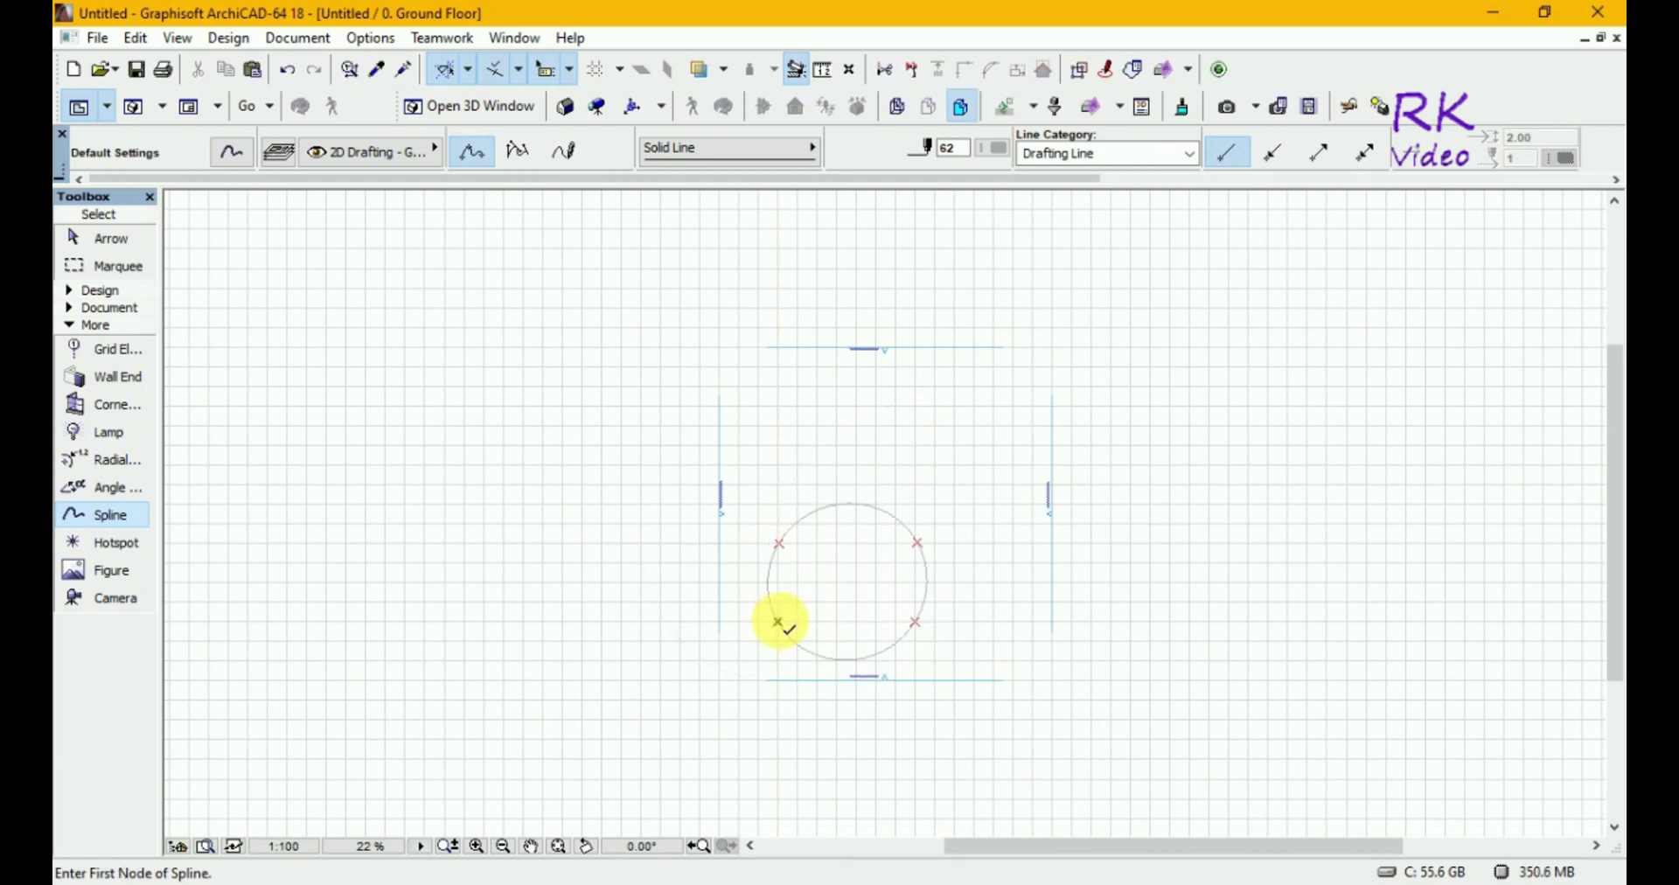
left_click(906, 724)
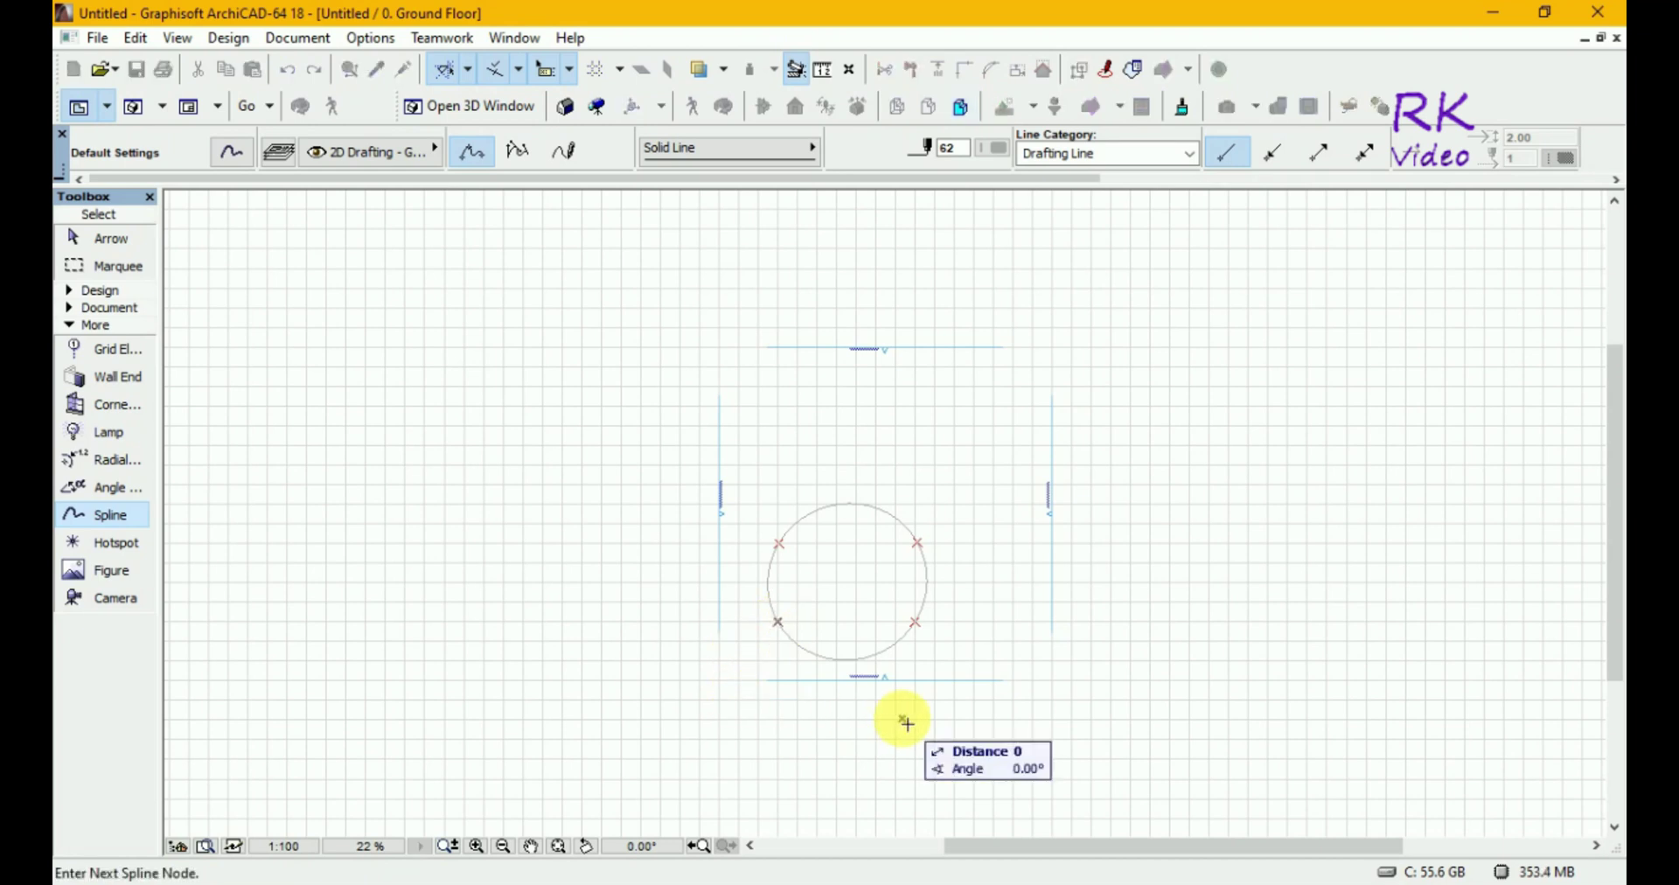
left_click(907, 724)
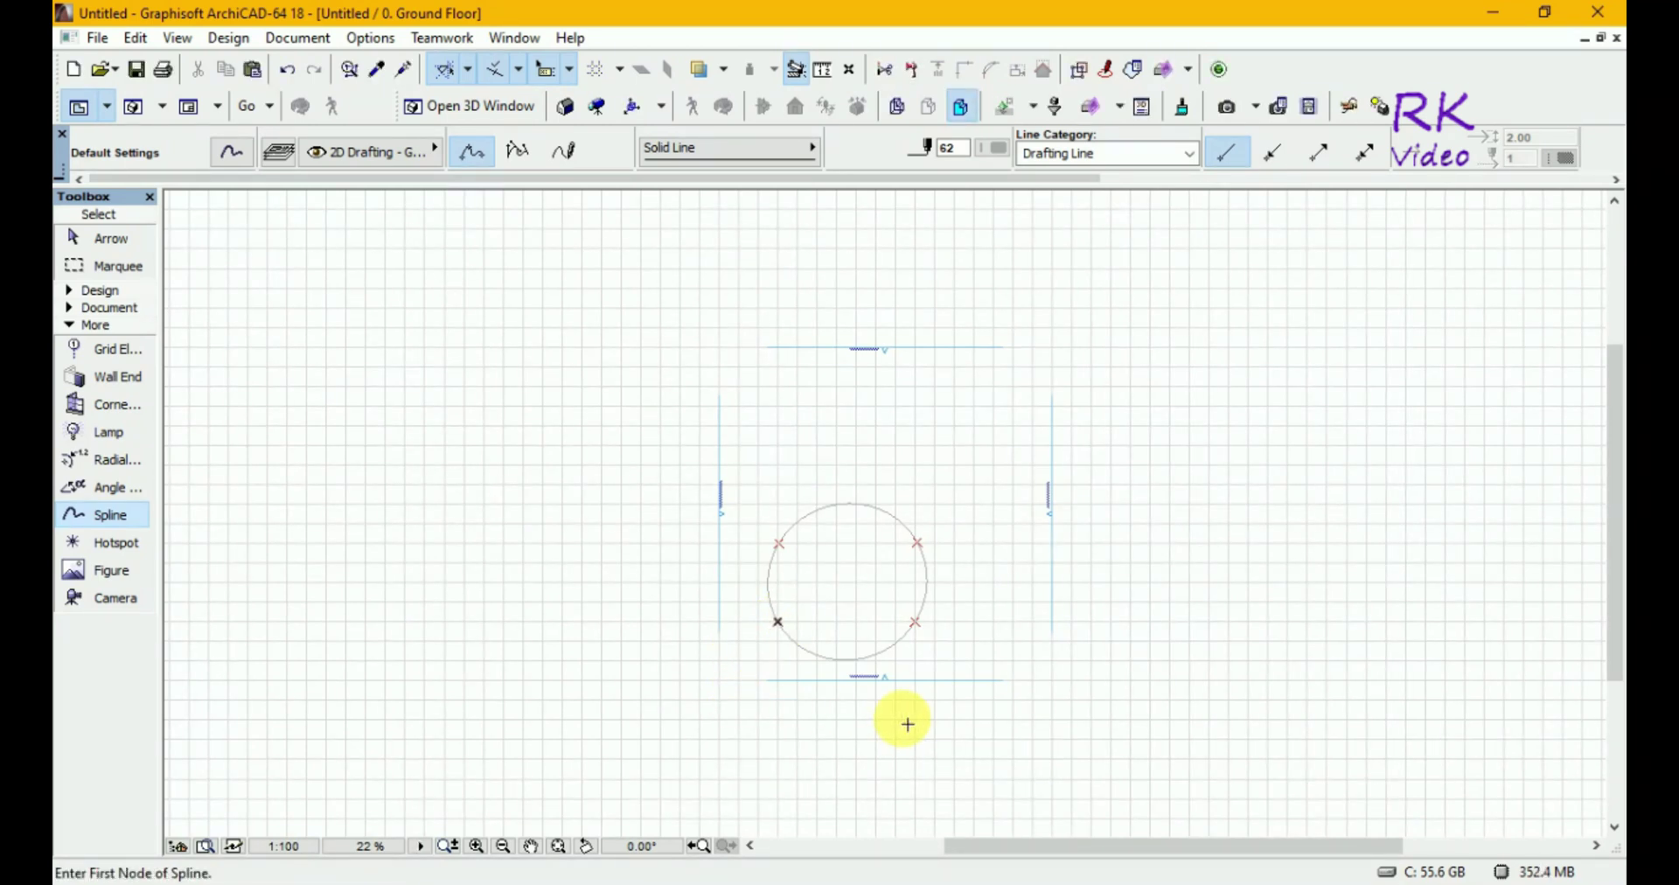
- Shrink the floor plan into a floating window and scroll the circle into view
left_click(1602, 39)
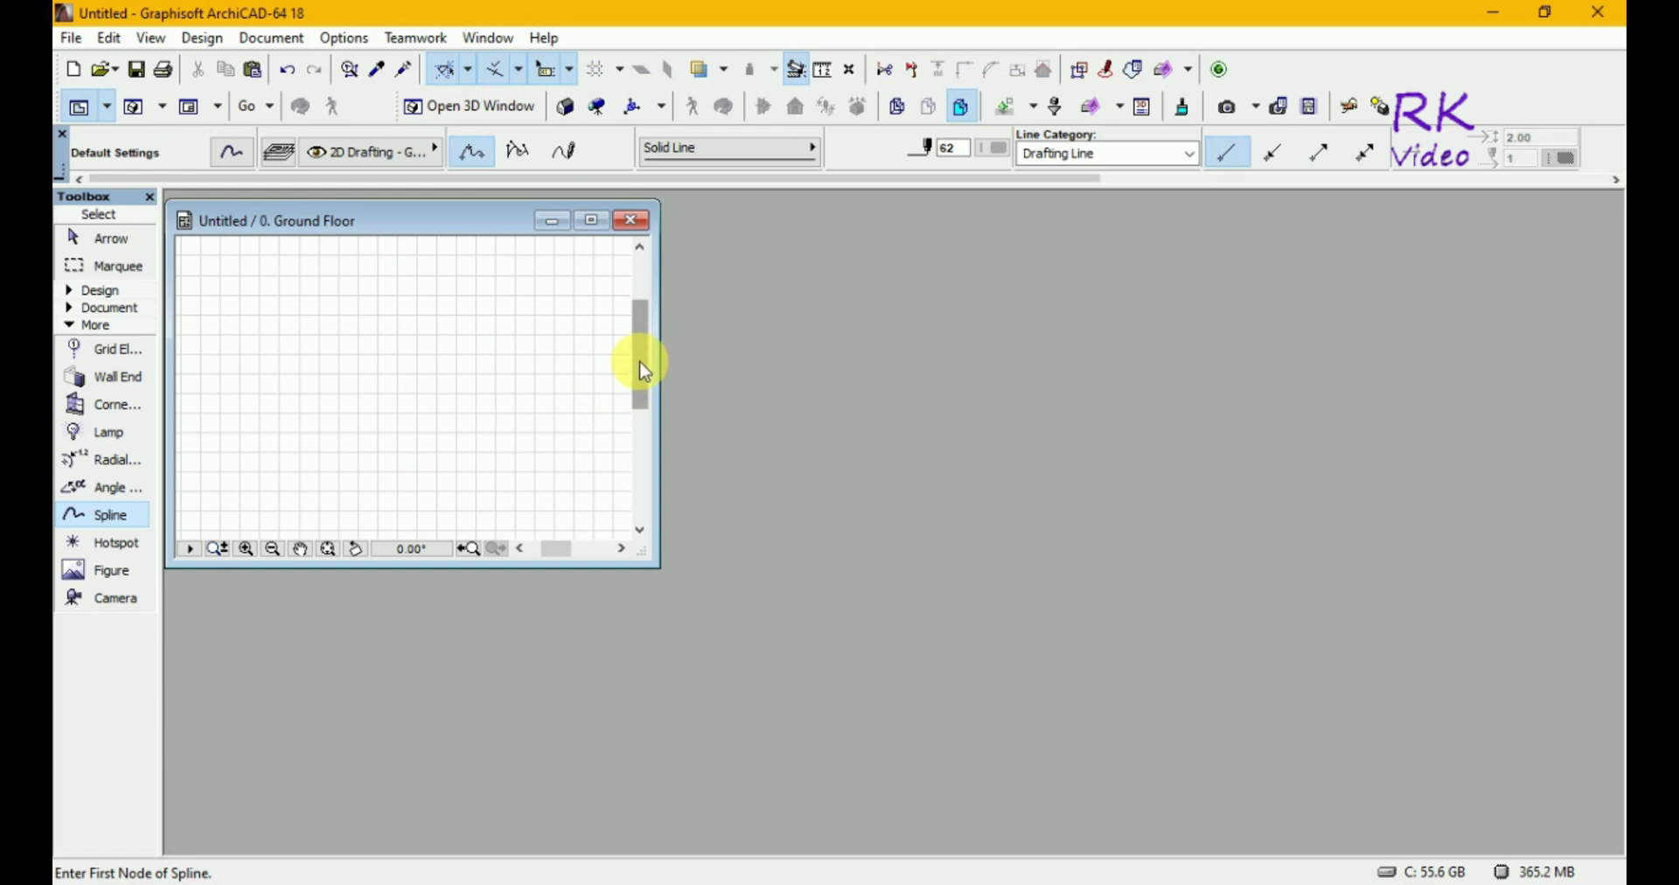
mouse_move(641, 375)
left_mouse_down()
mouse_move(647, 439)
mouse_move(641, 401)
left_mouse_up()
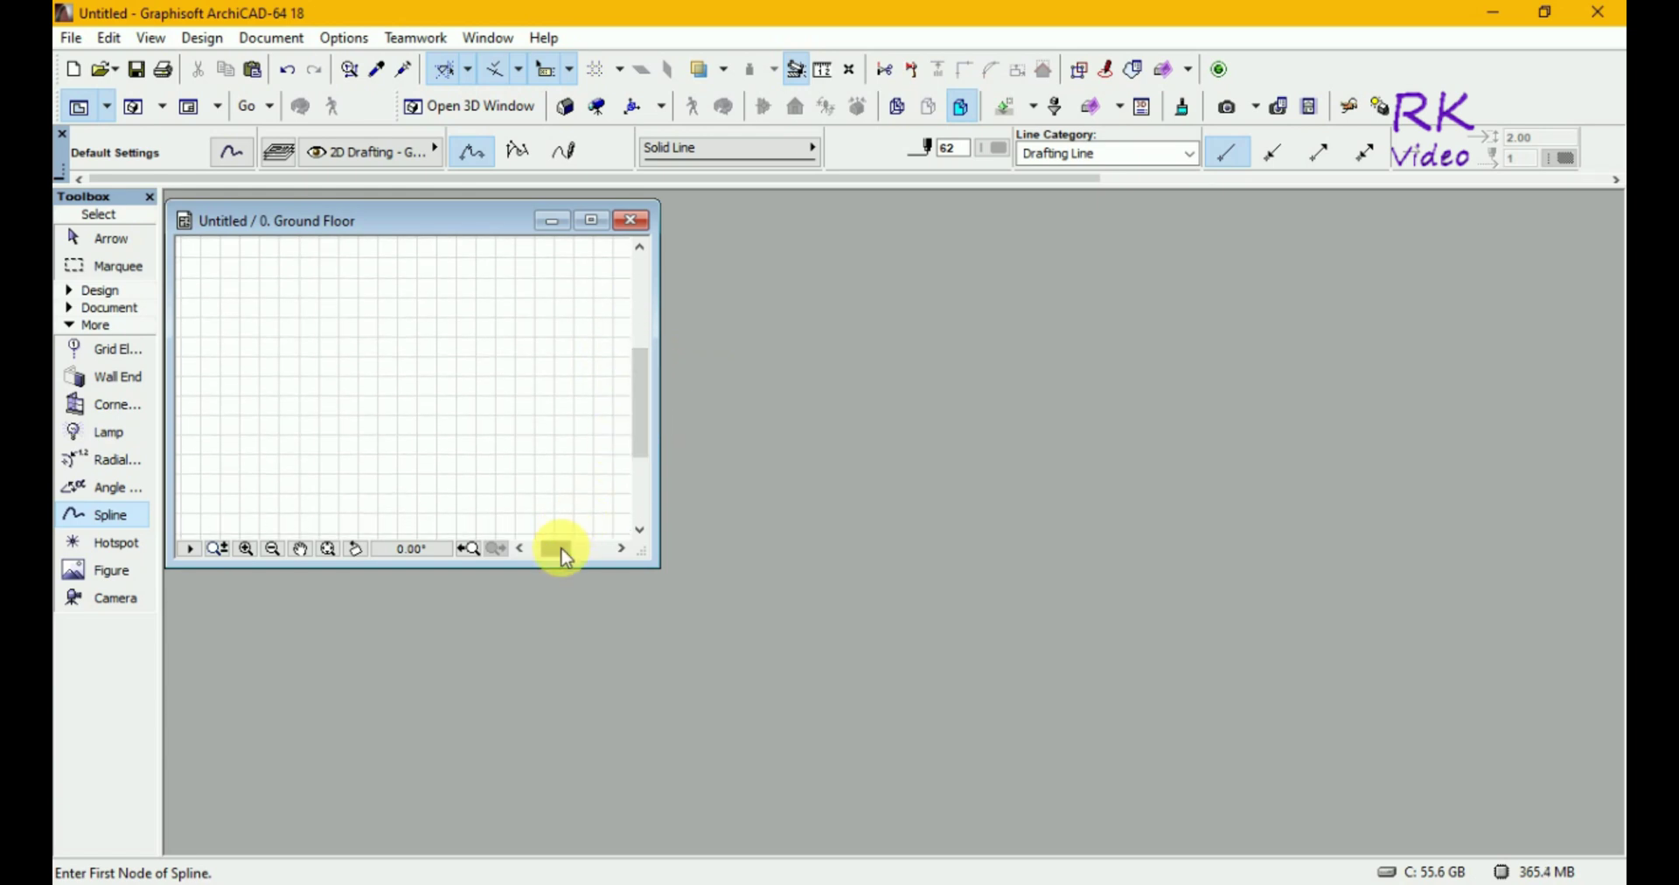
left_click_drag(577, 554, 600, 556)
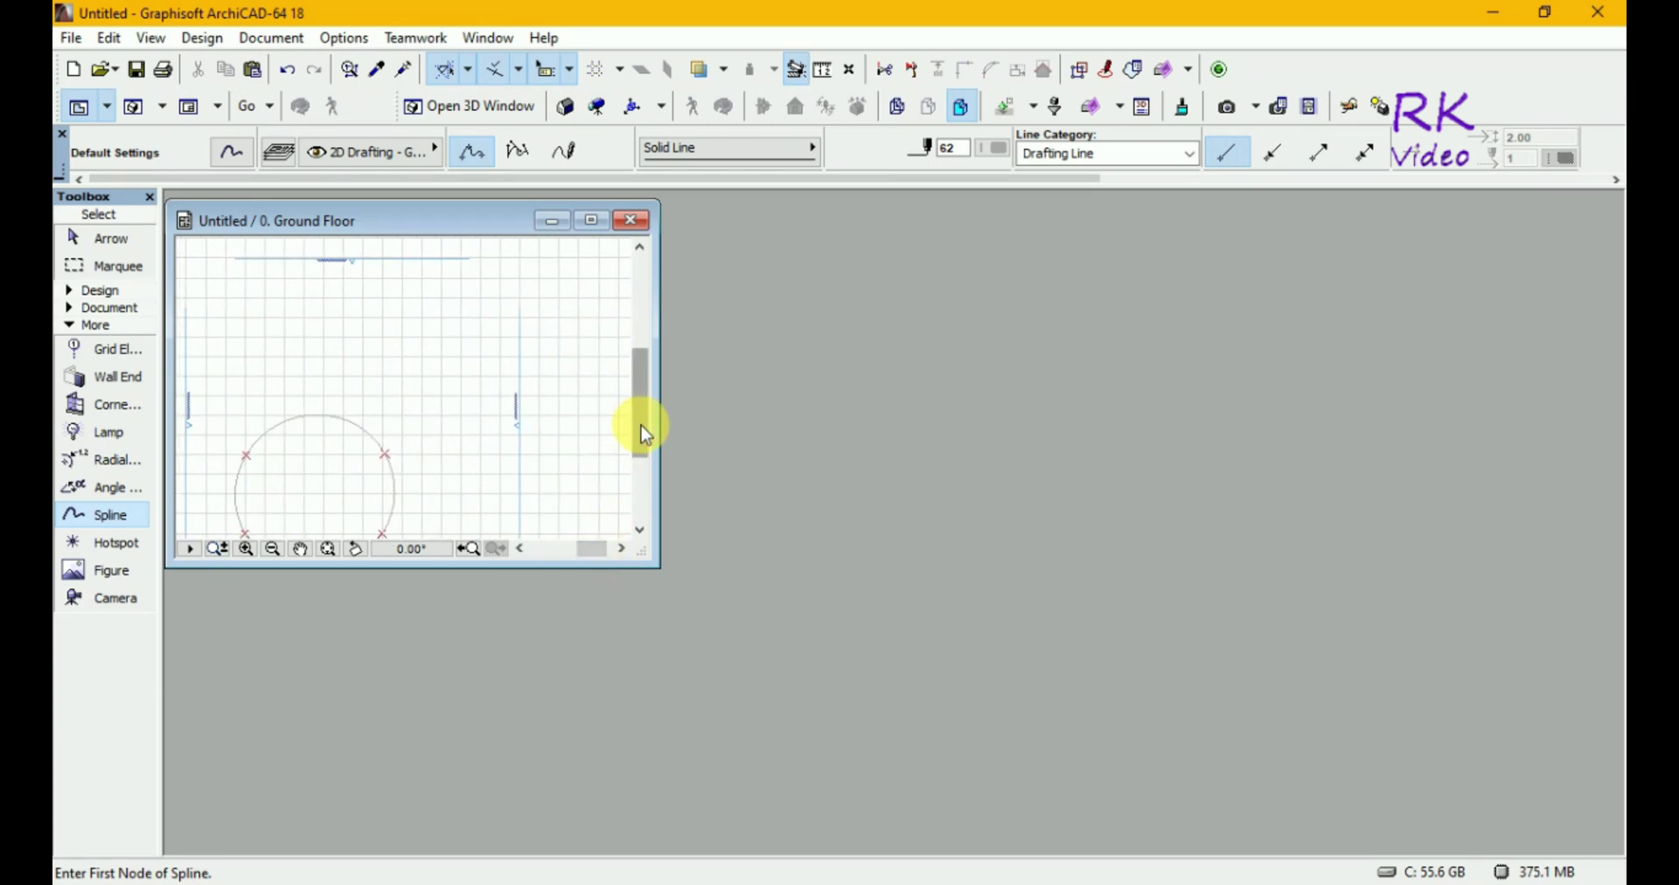
left_click_drag(641, 427, 645, 457)
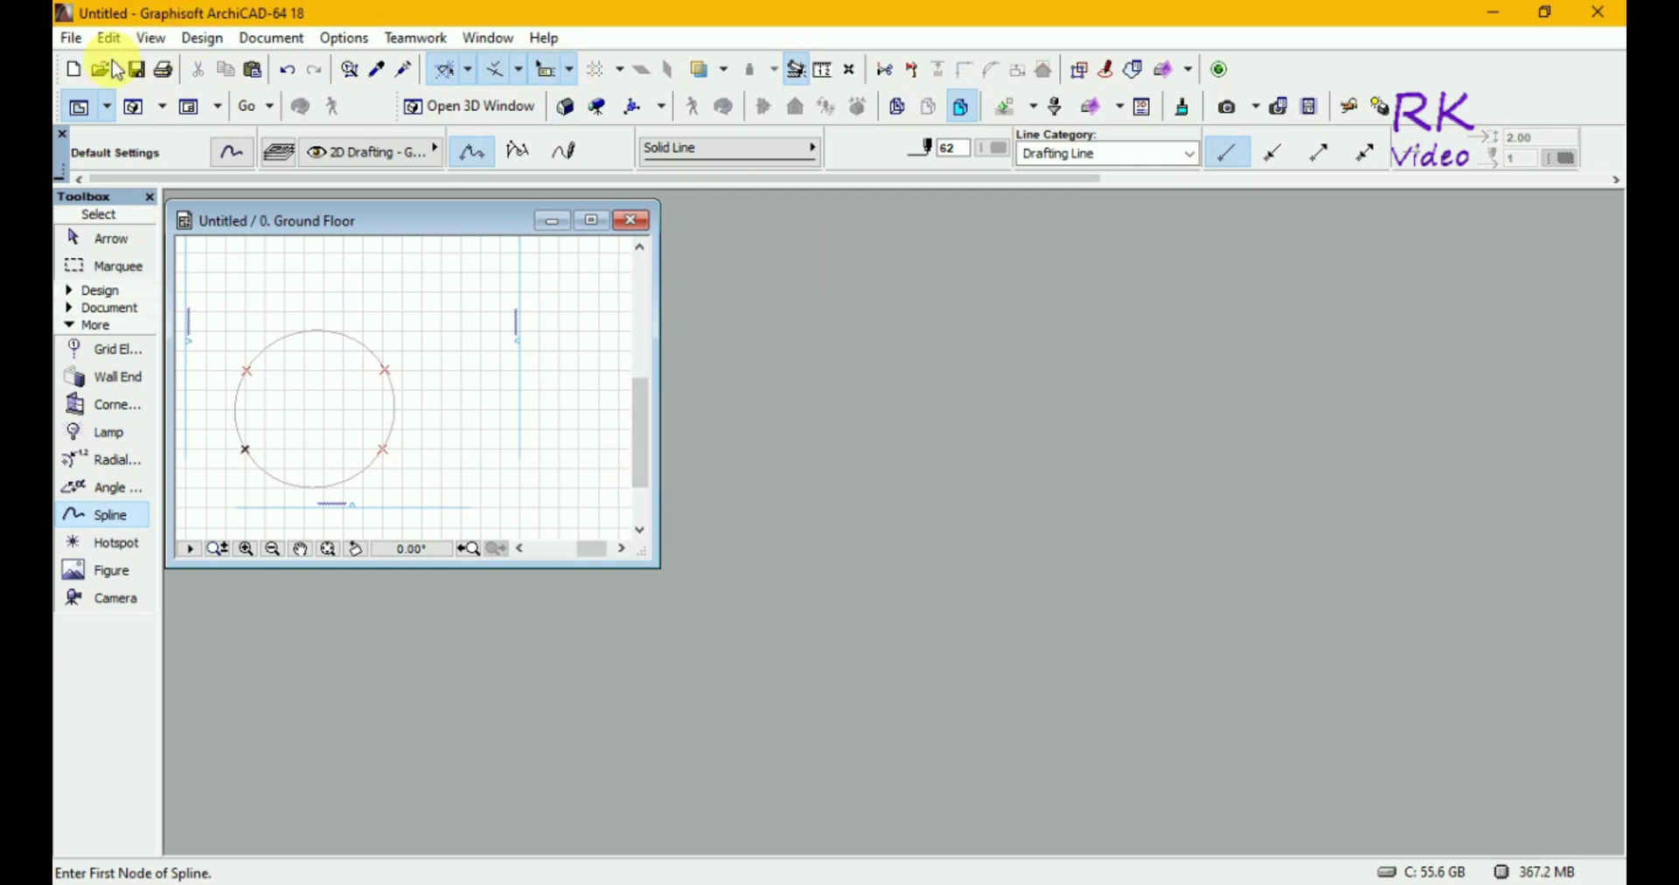
left_click(70, 38)
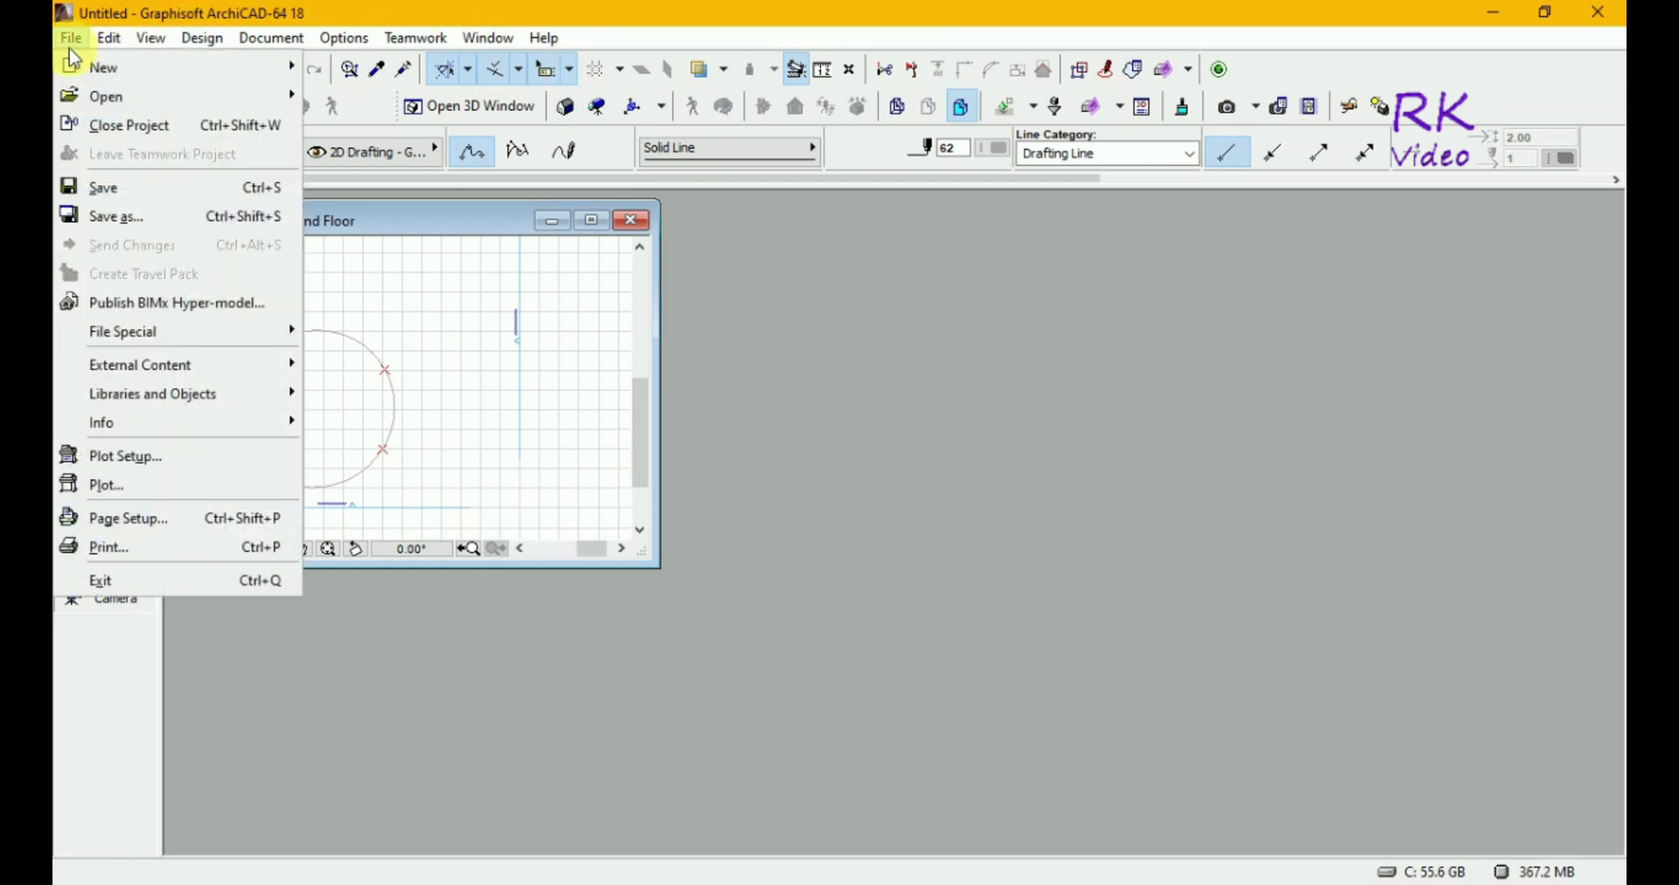
mouse_move(152, 394)
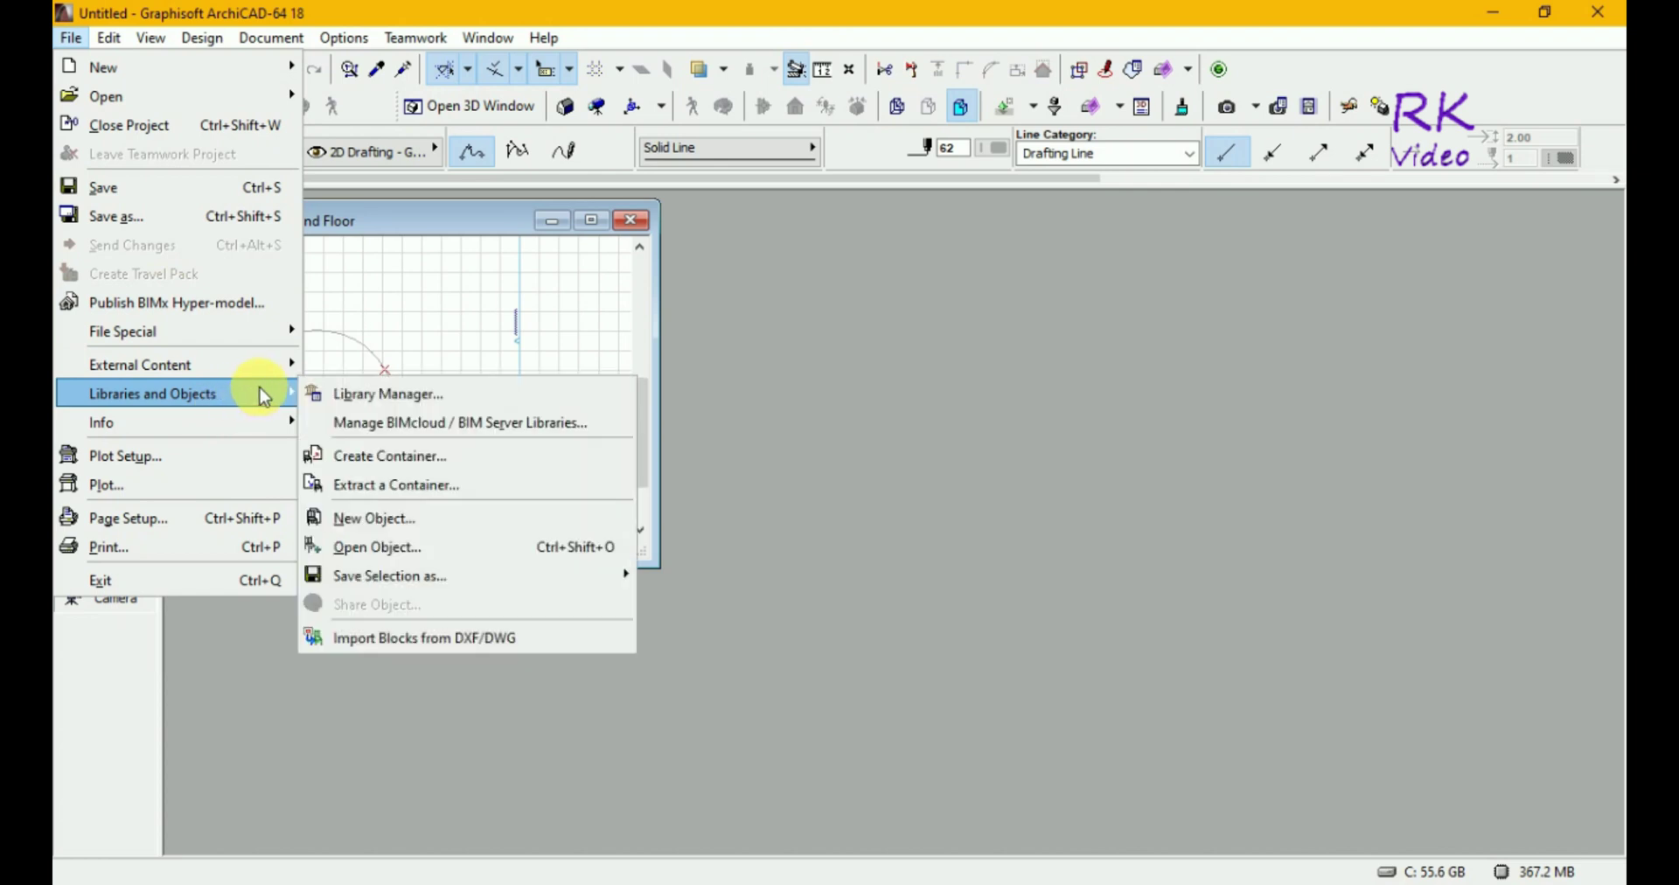
- Create new library object Untitled-1, place its editor beside the plan, and show its 2D script
left_click(385, 522)
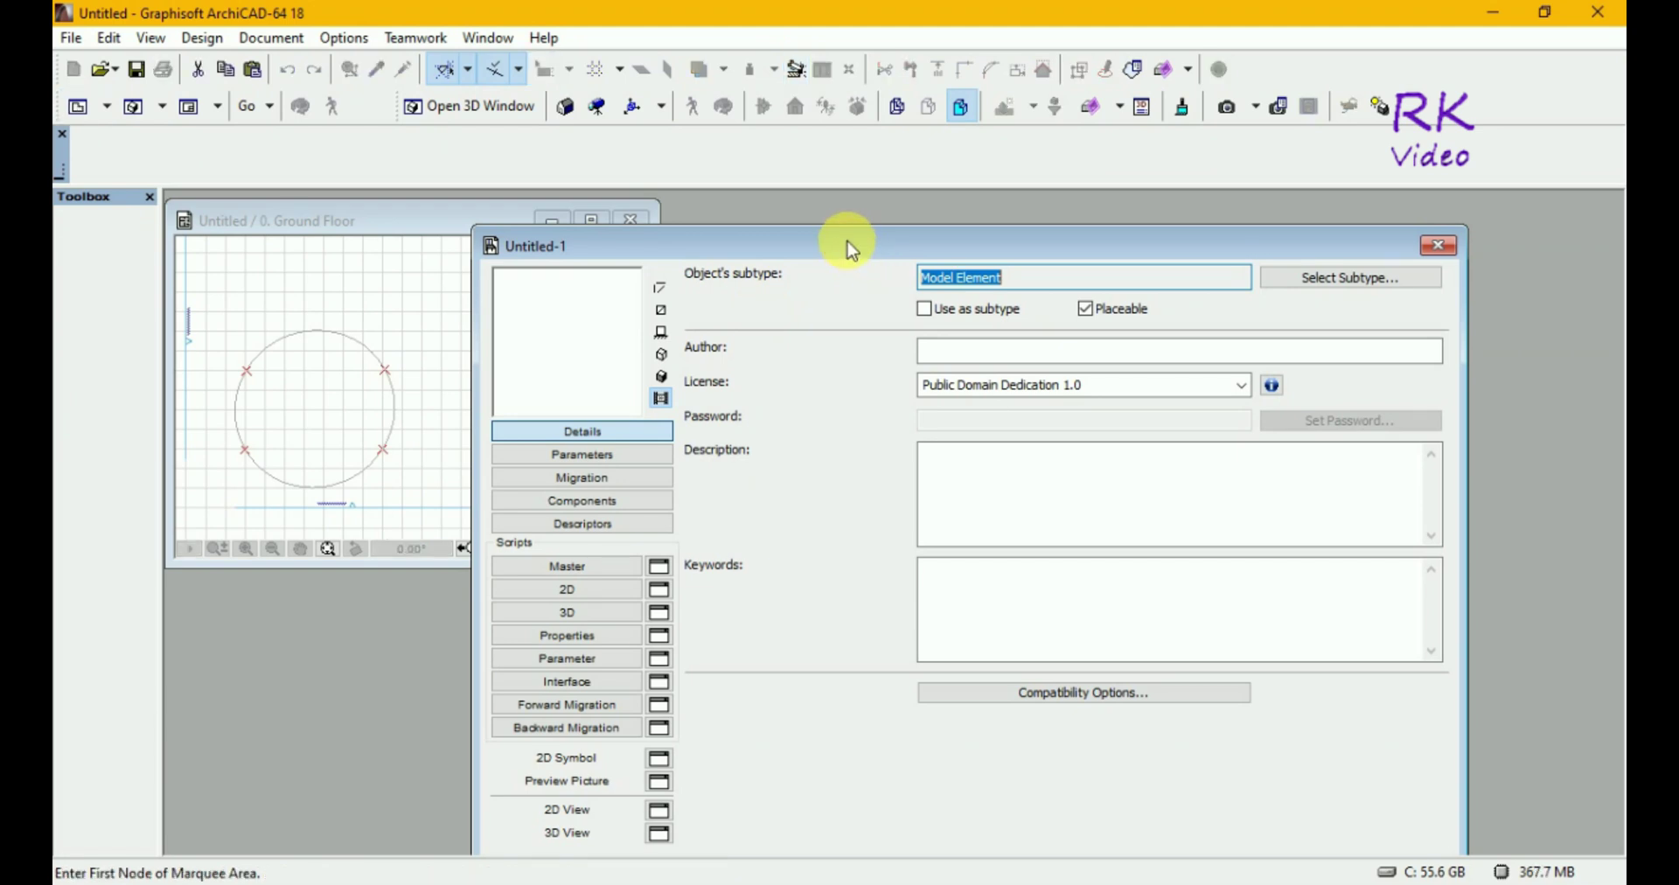
left_click_drag(848, 242, 1064, 223)
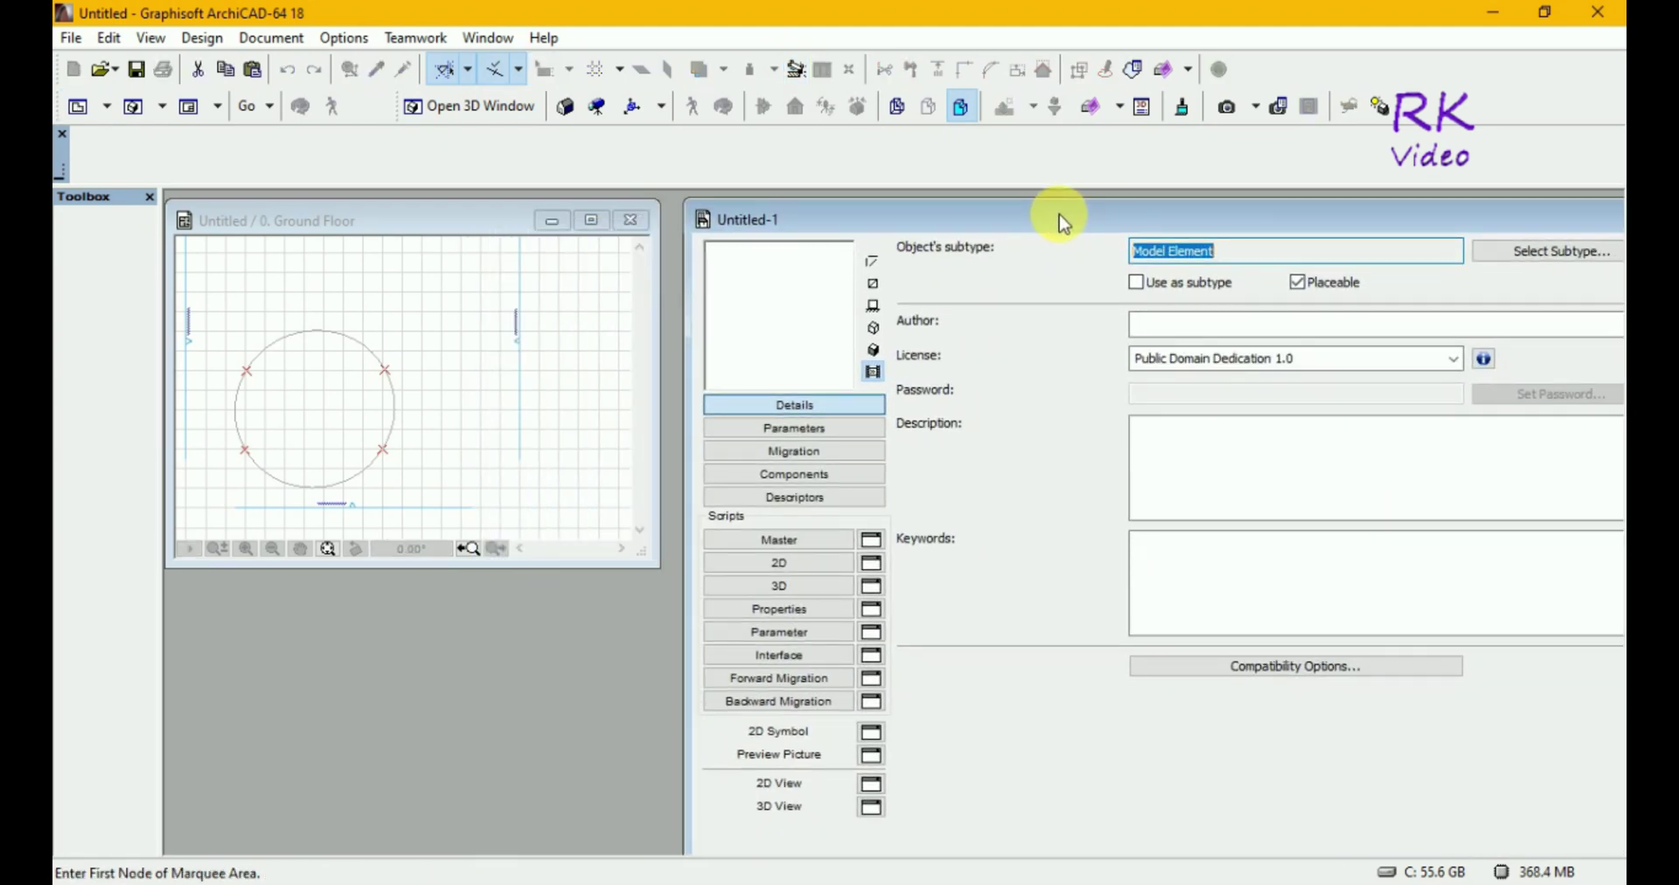
left_click(832, 564)
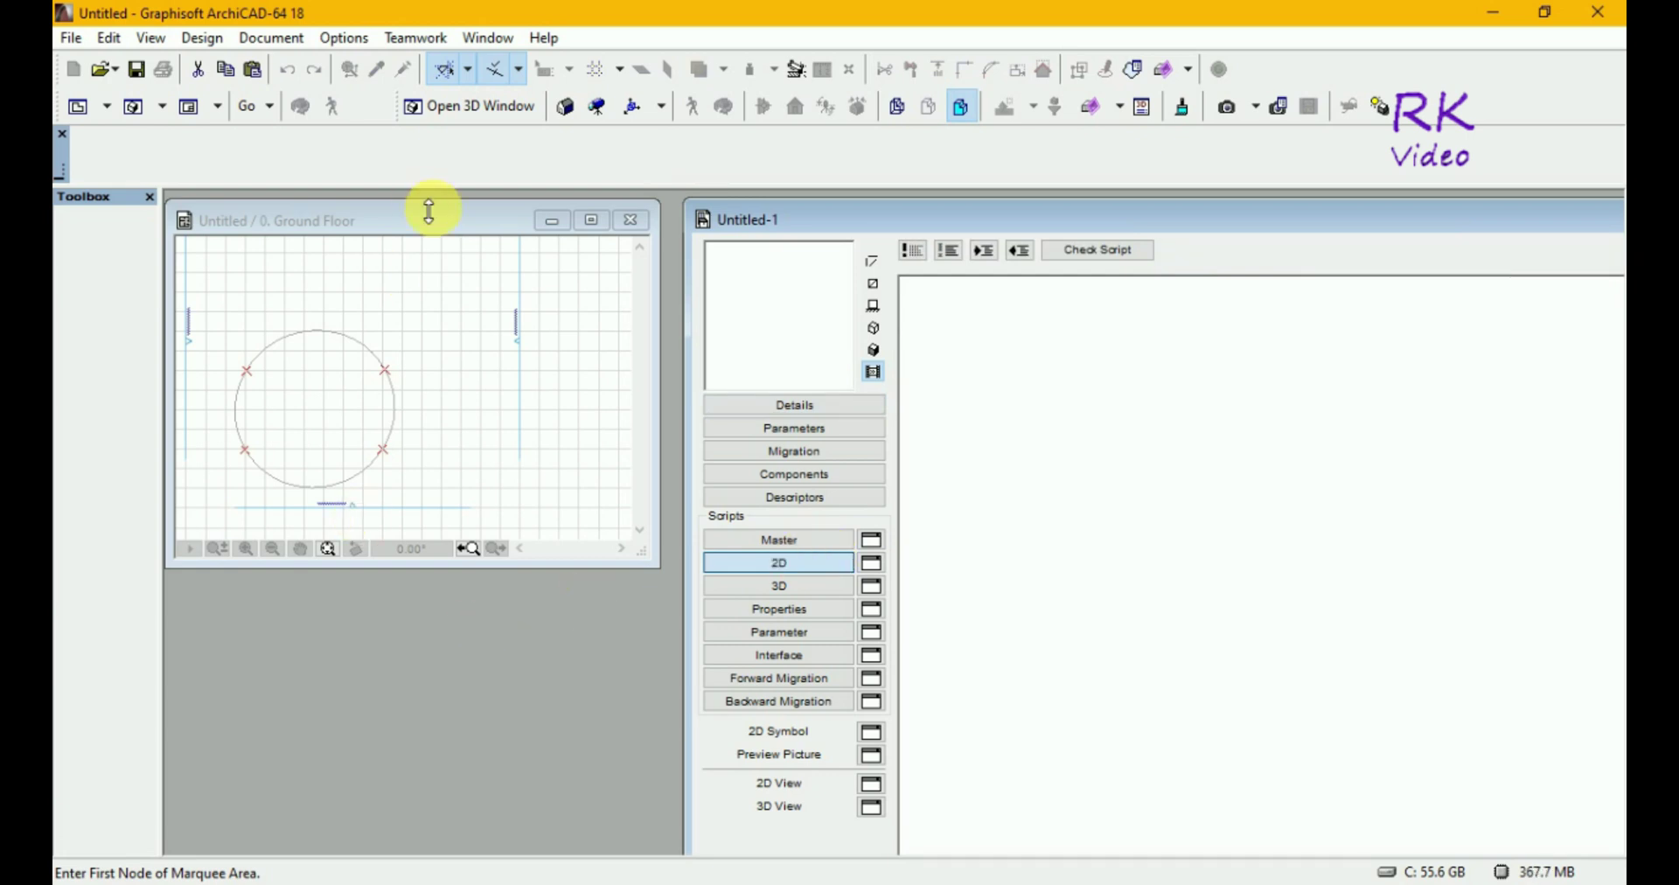
left_click(398, 221)
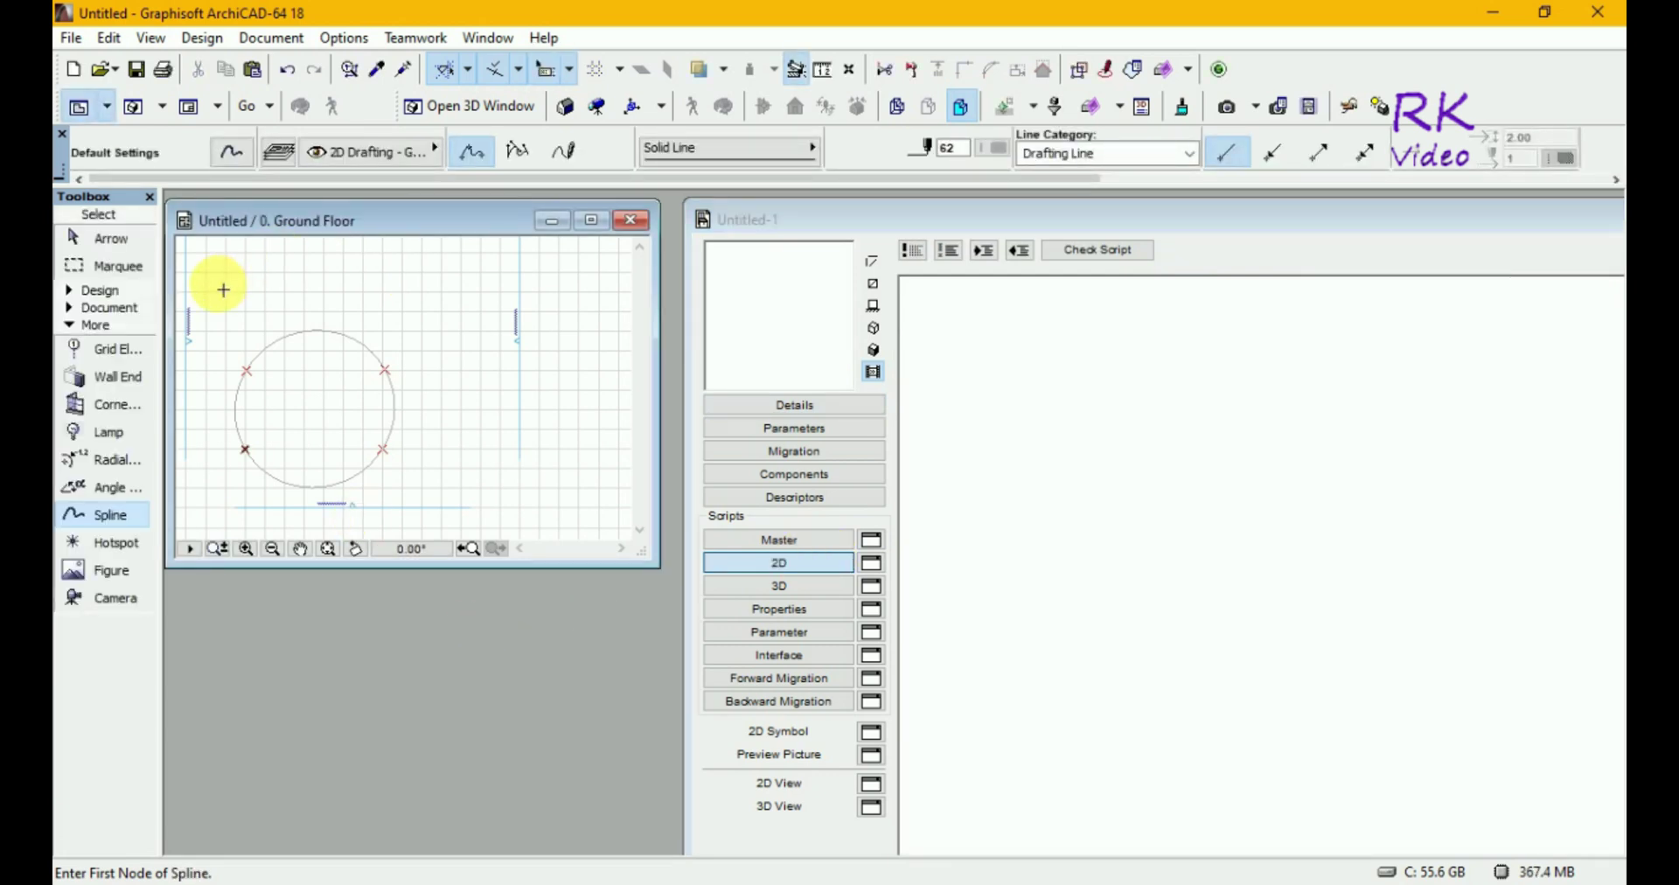
- Drag the selected circle and hotspots into the 2D script, generating pen, hotspot2 and spline2a code
key("Escape")
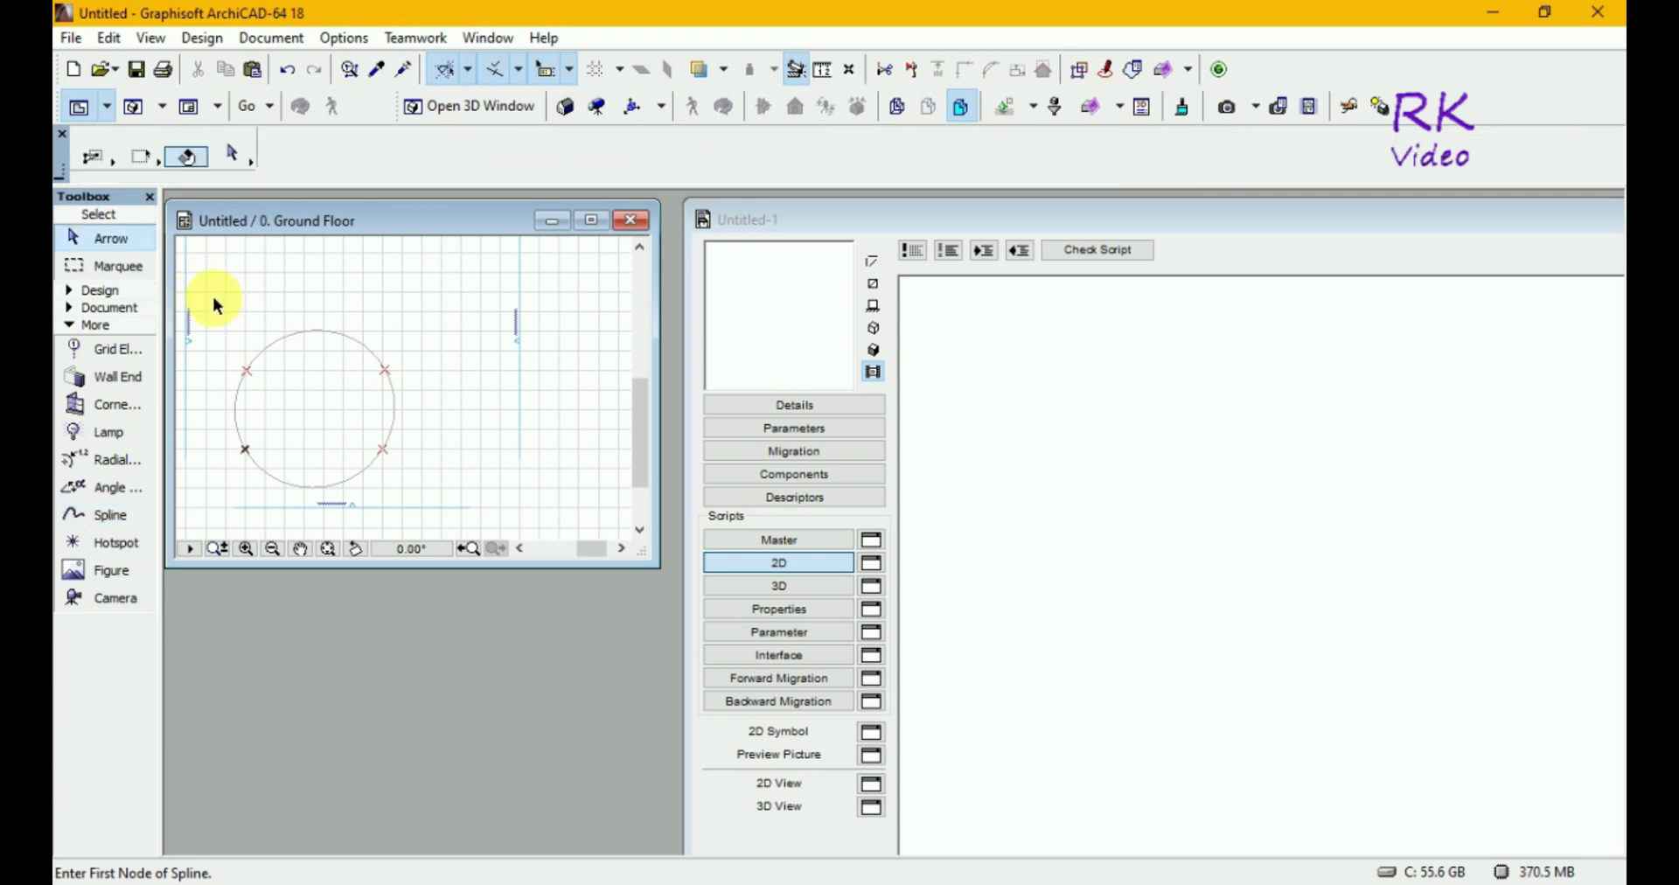
left_click(210, 292)
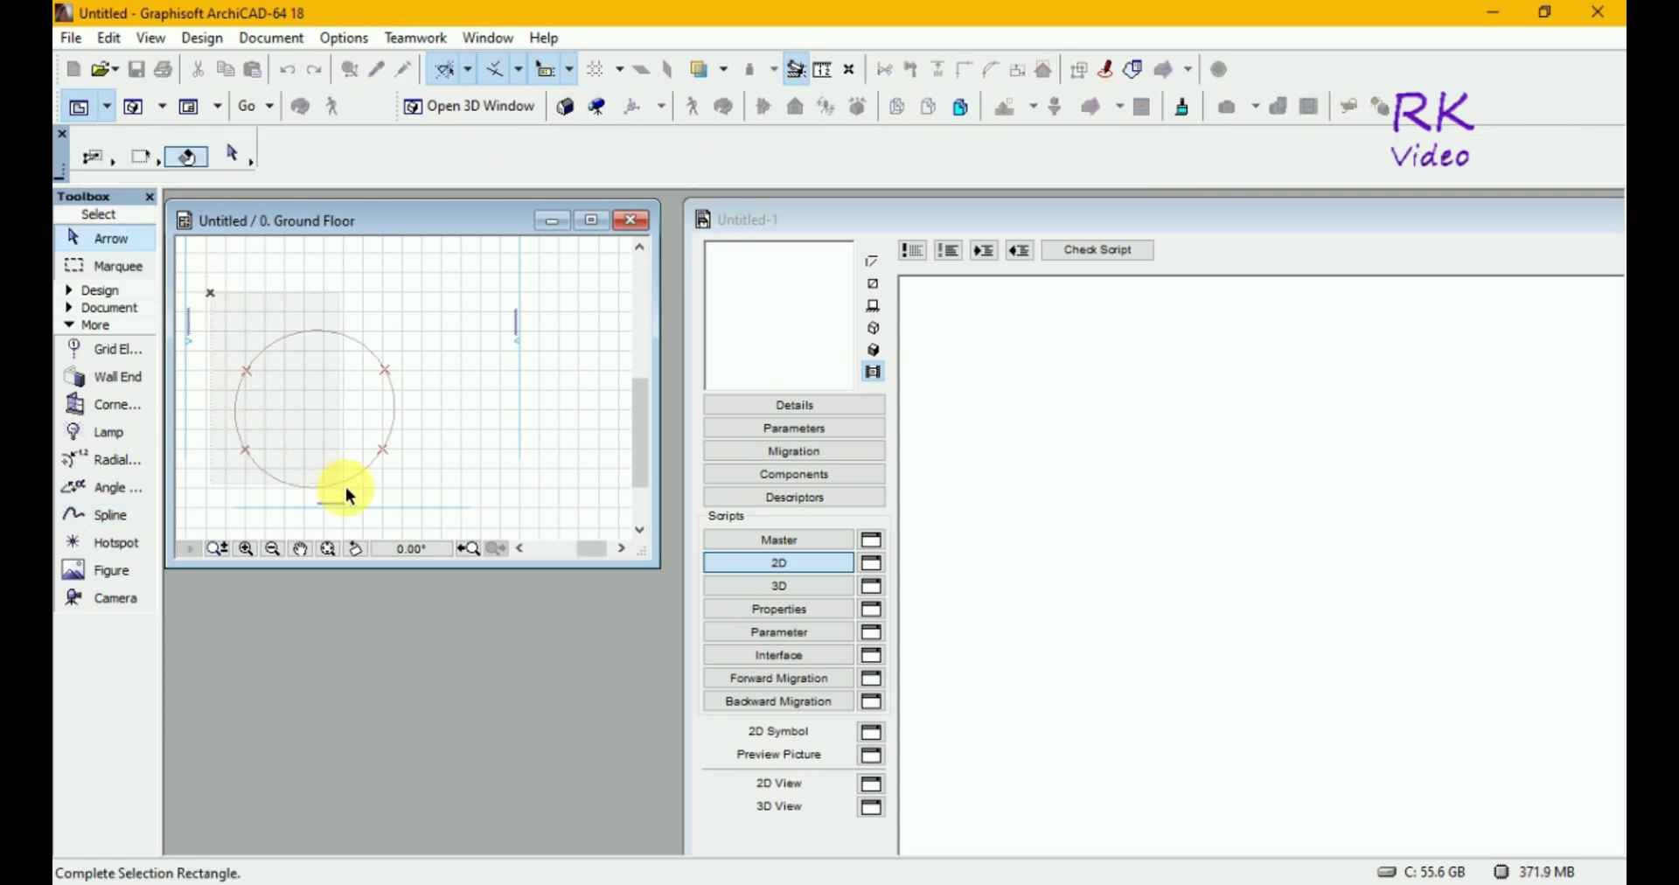
left_click(425, 491)
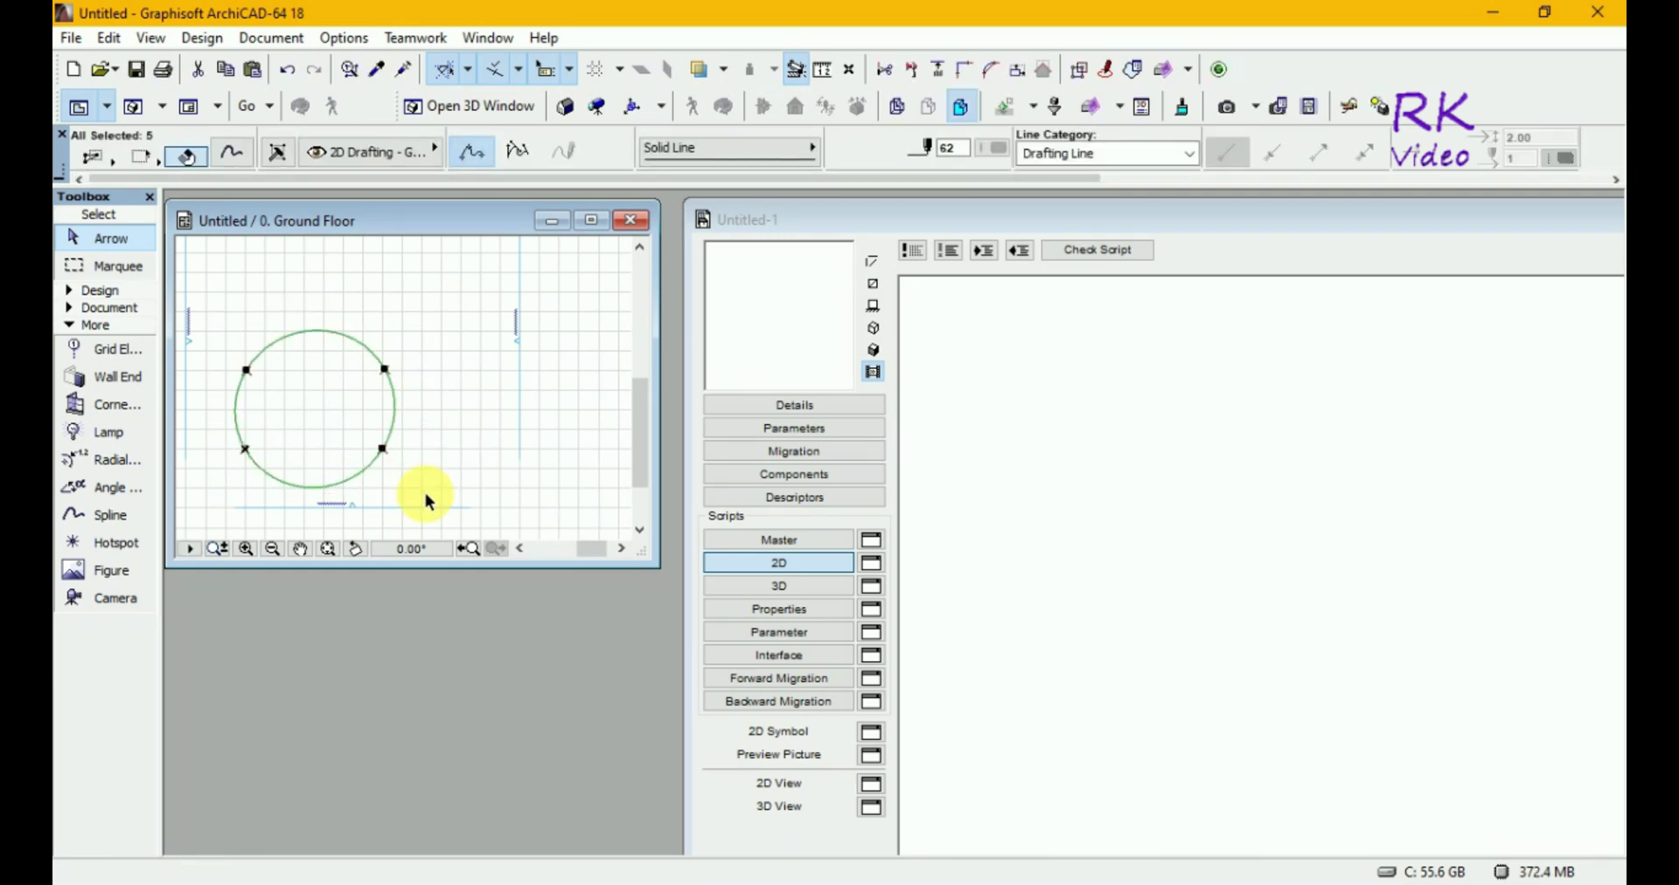
left_click(383, 450)
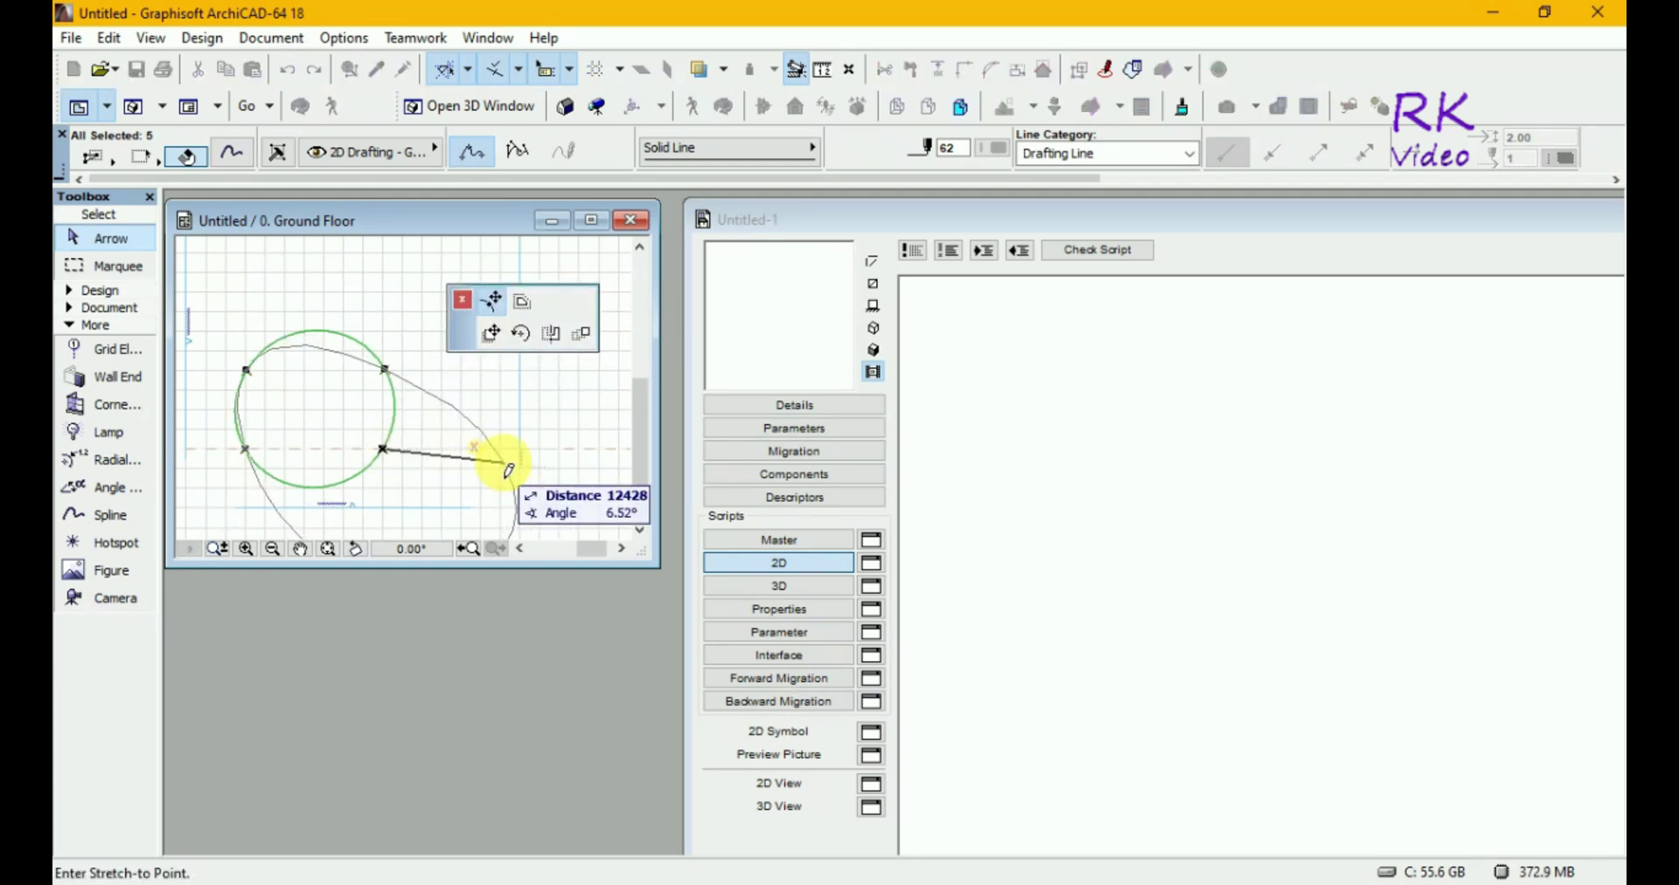
left_click(493, 341)
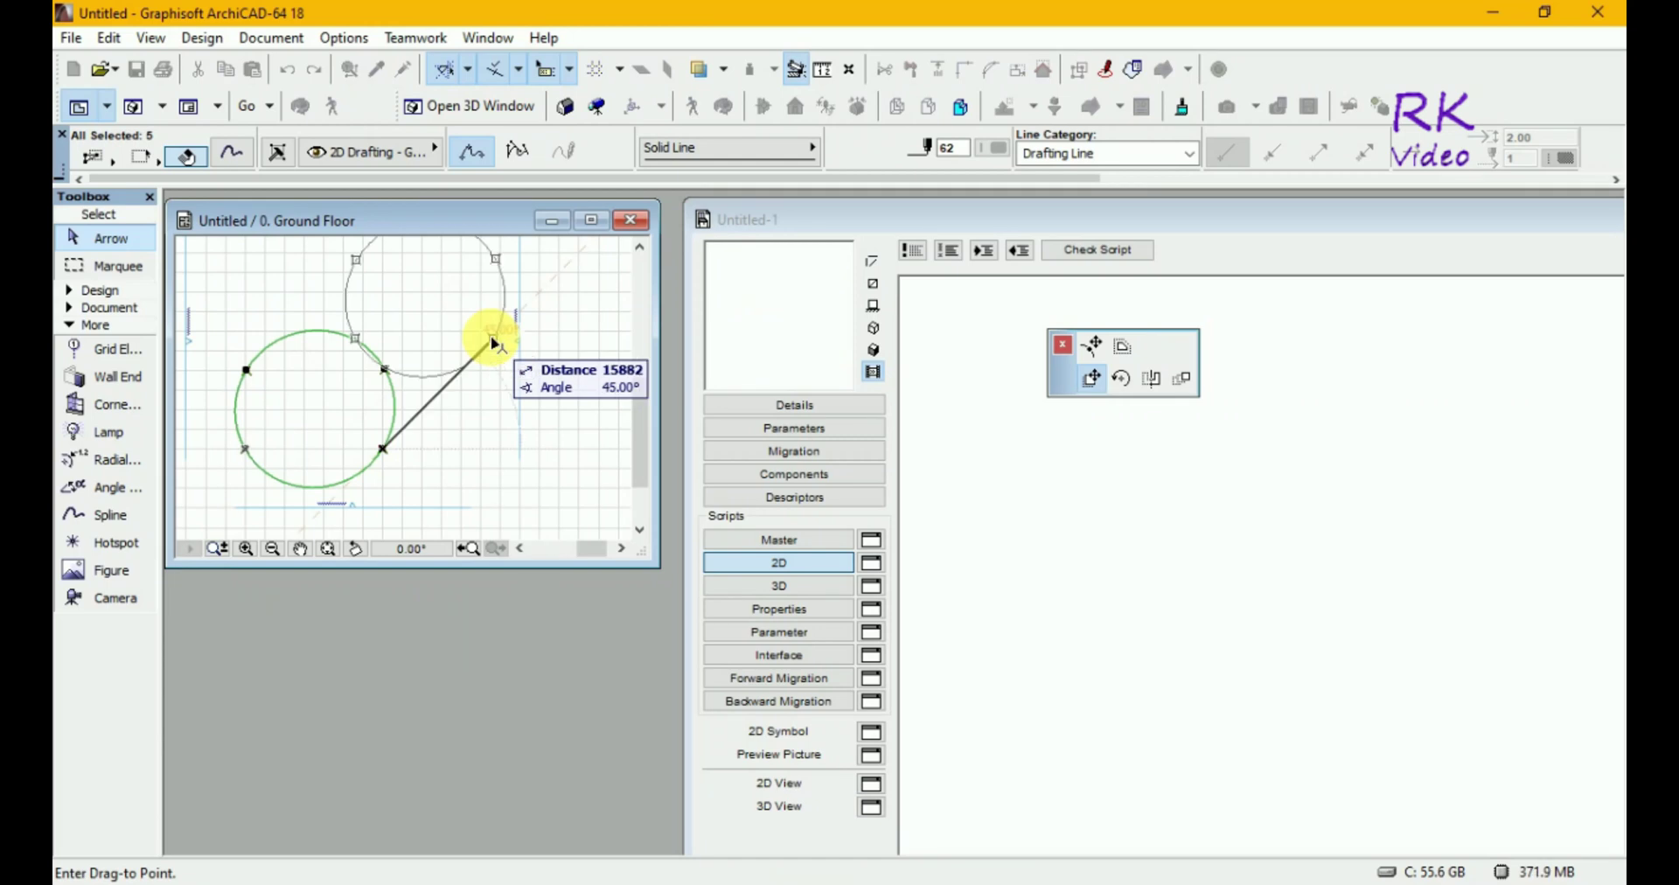
key("Escape")
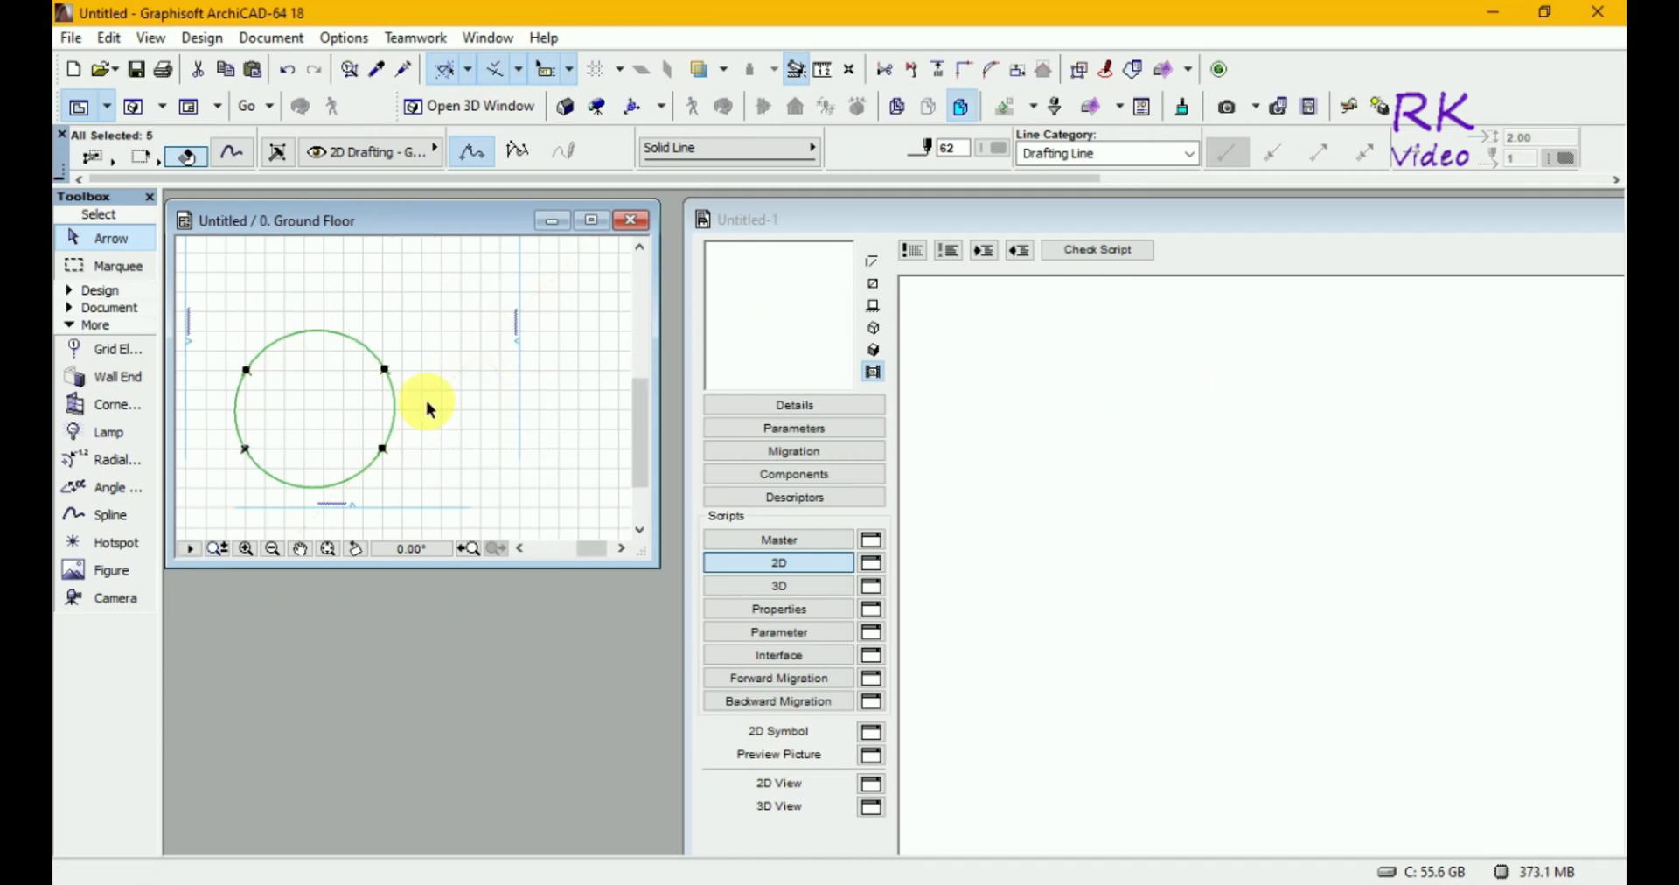
left_click(385, 451)
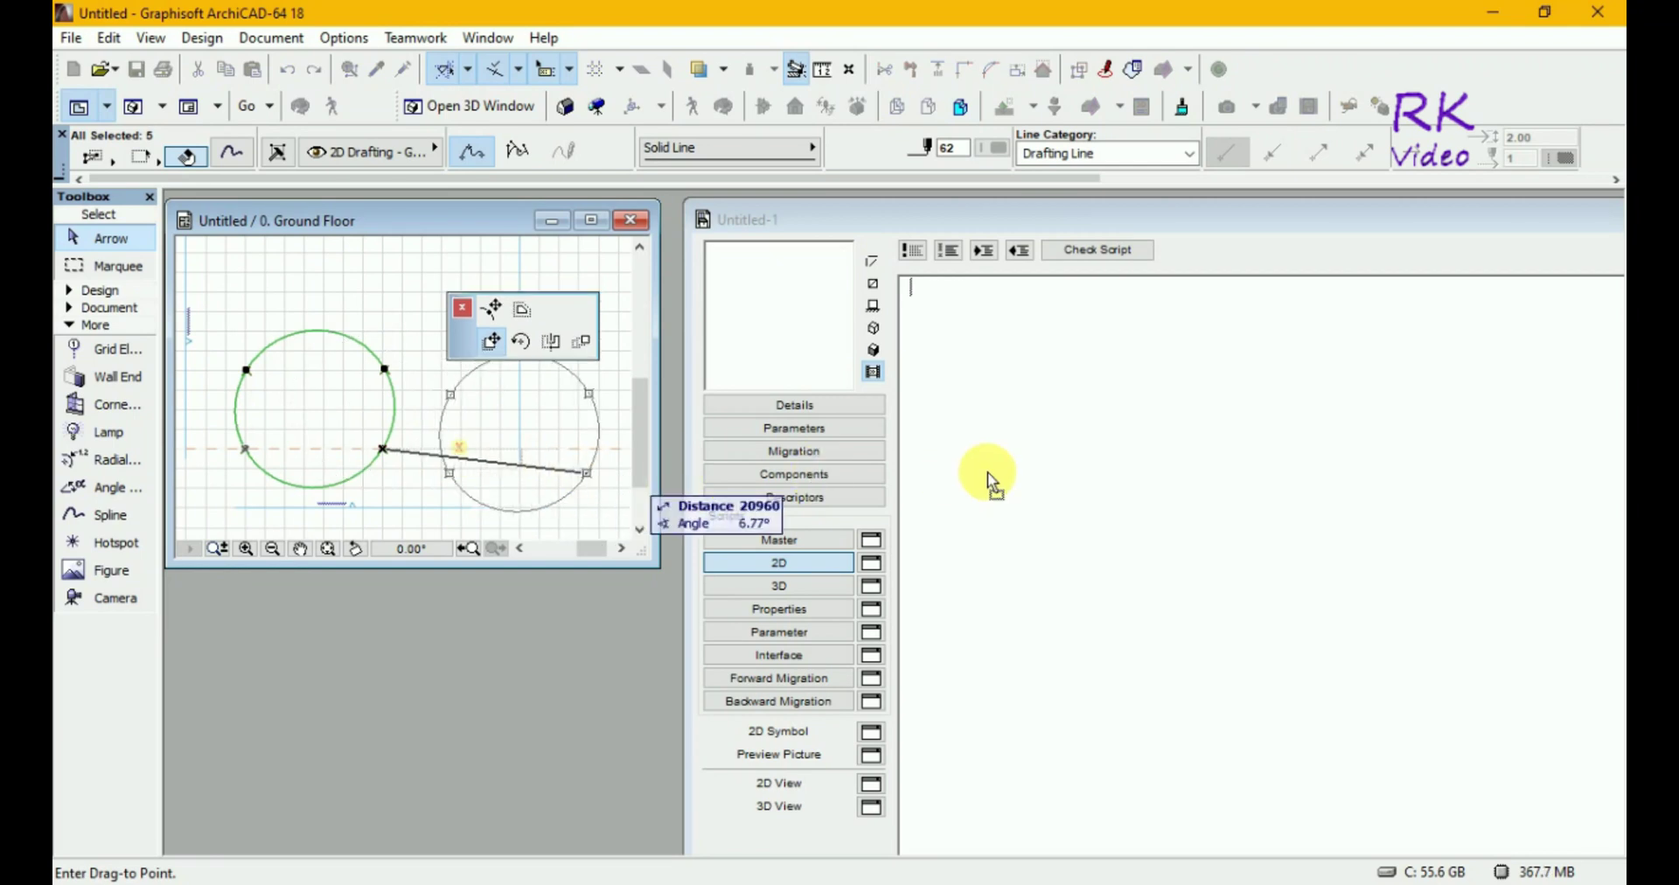
left_click(1107, 505)
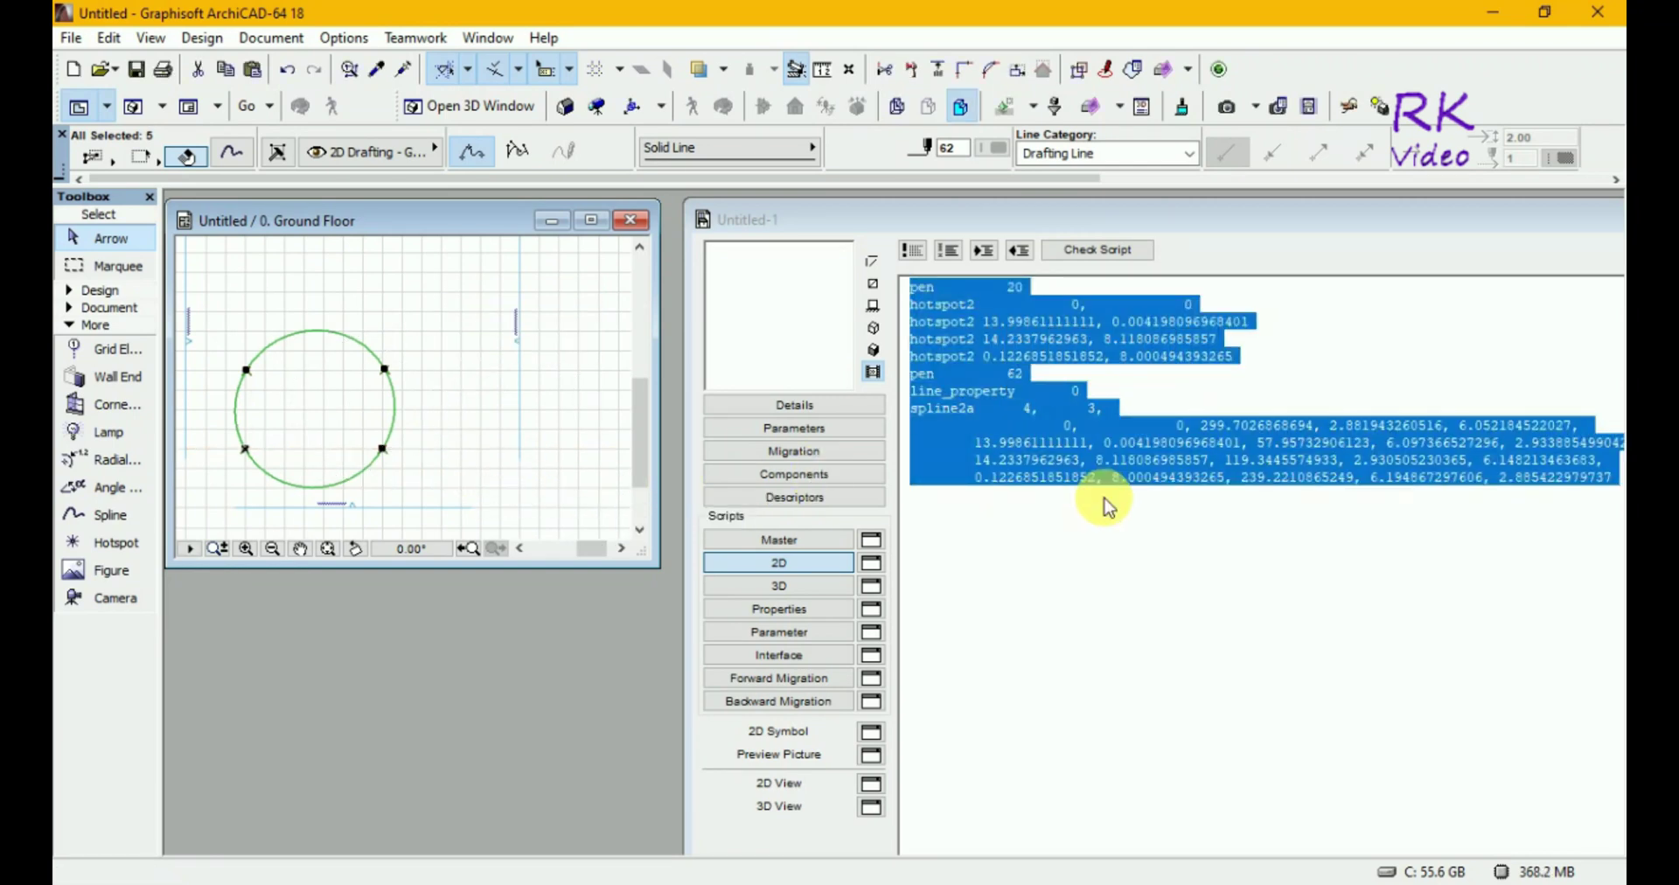
left_click(1350, 336)
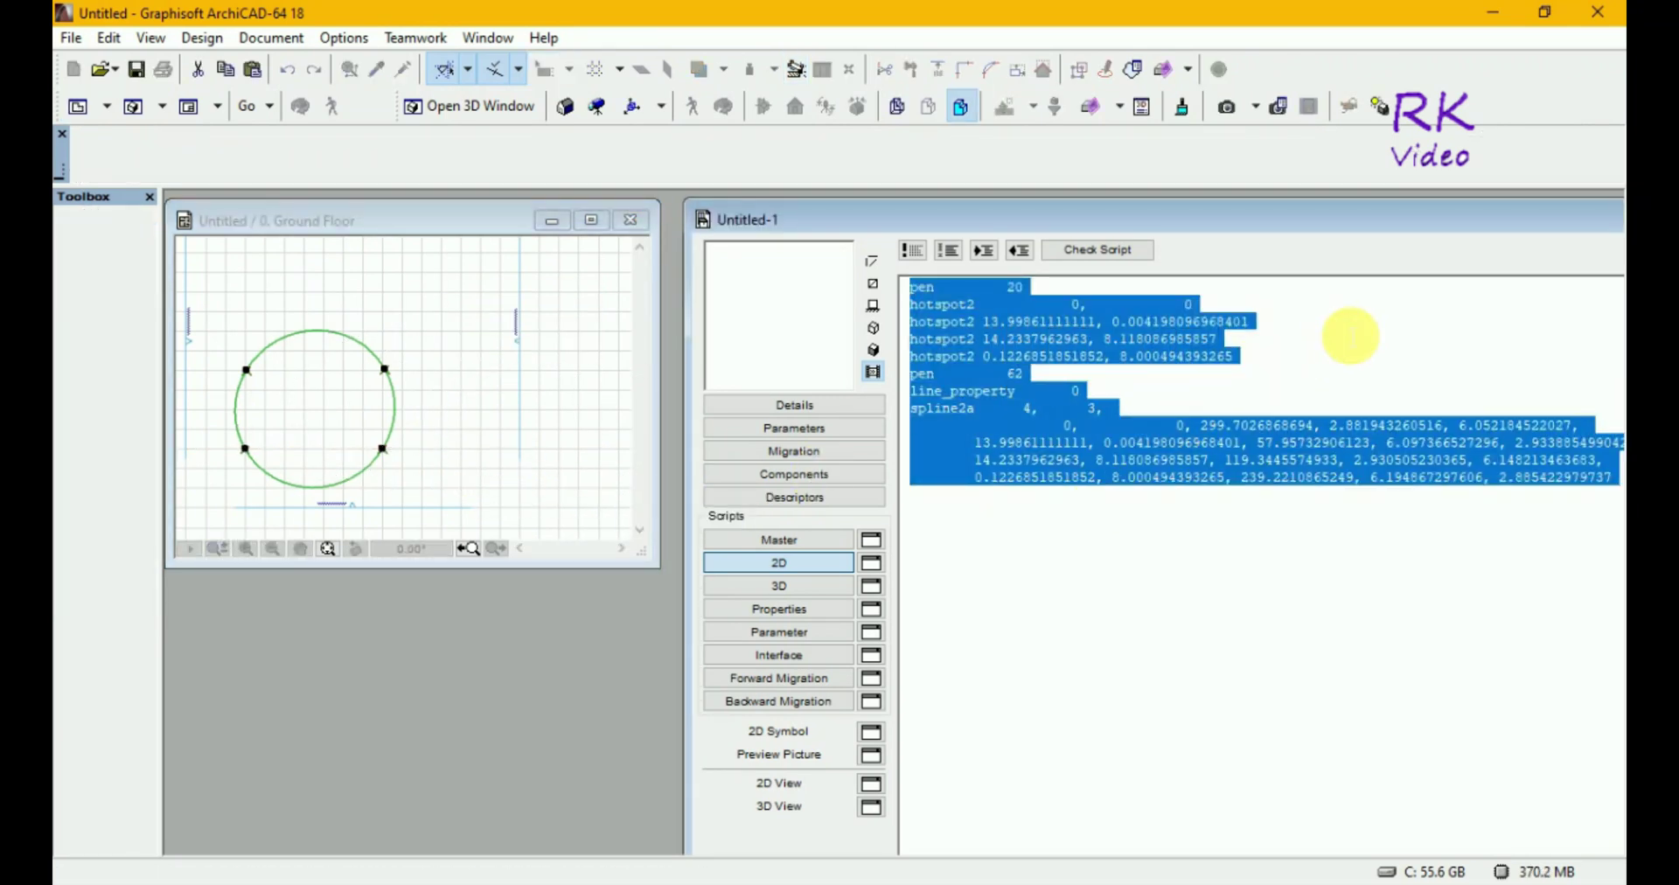
left_click(1298, 355)
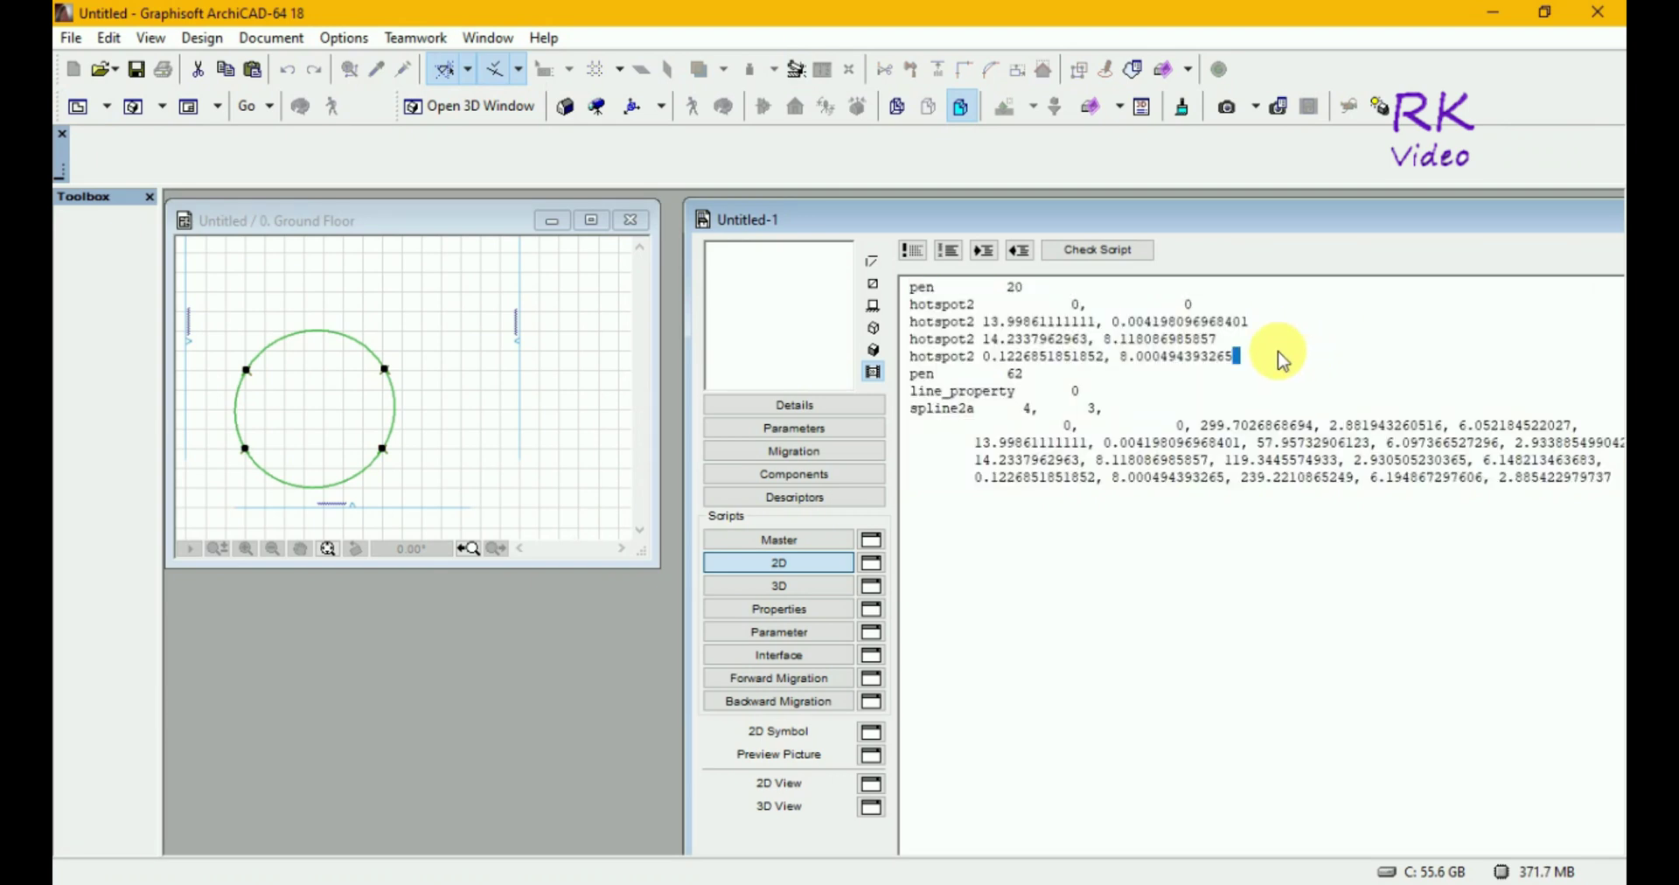
key("Up")
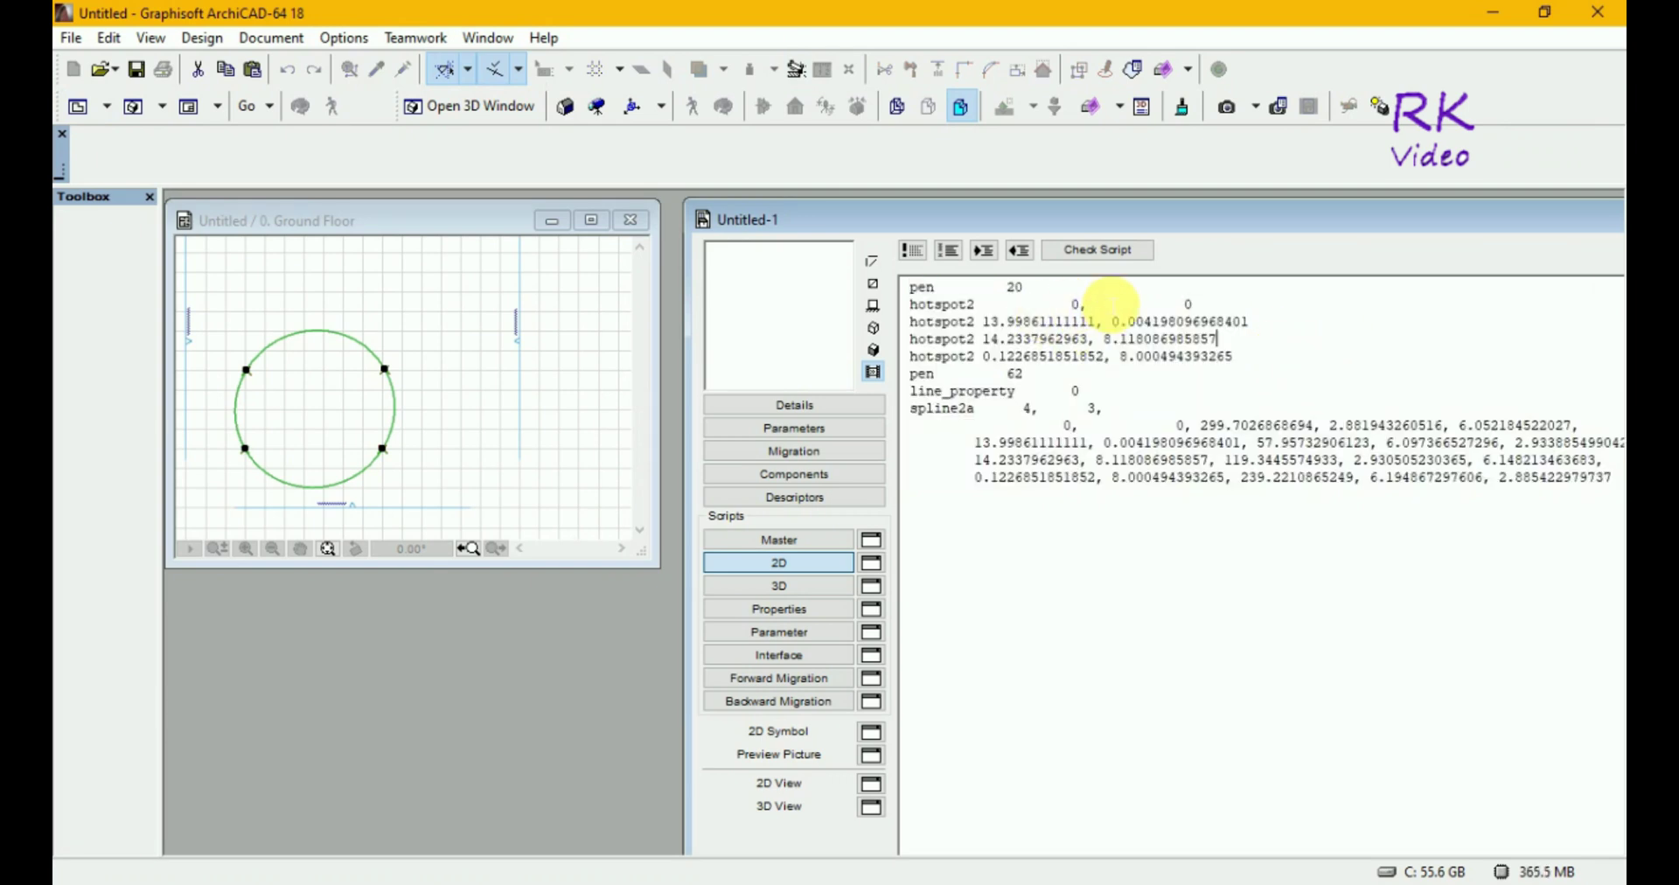
- Add blank lines above 'pen 20' and type the 'Hotspot 2D GDL Code -------!!!!!' header
left_click_drag(1021, 287, 912, 287)
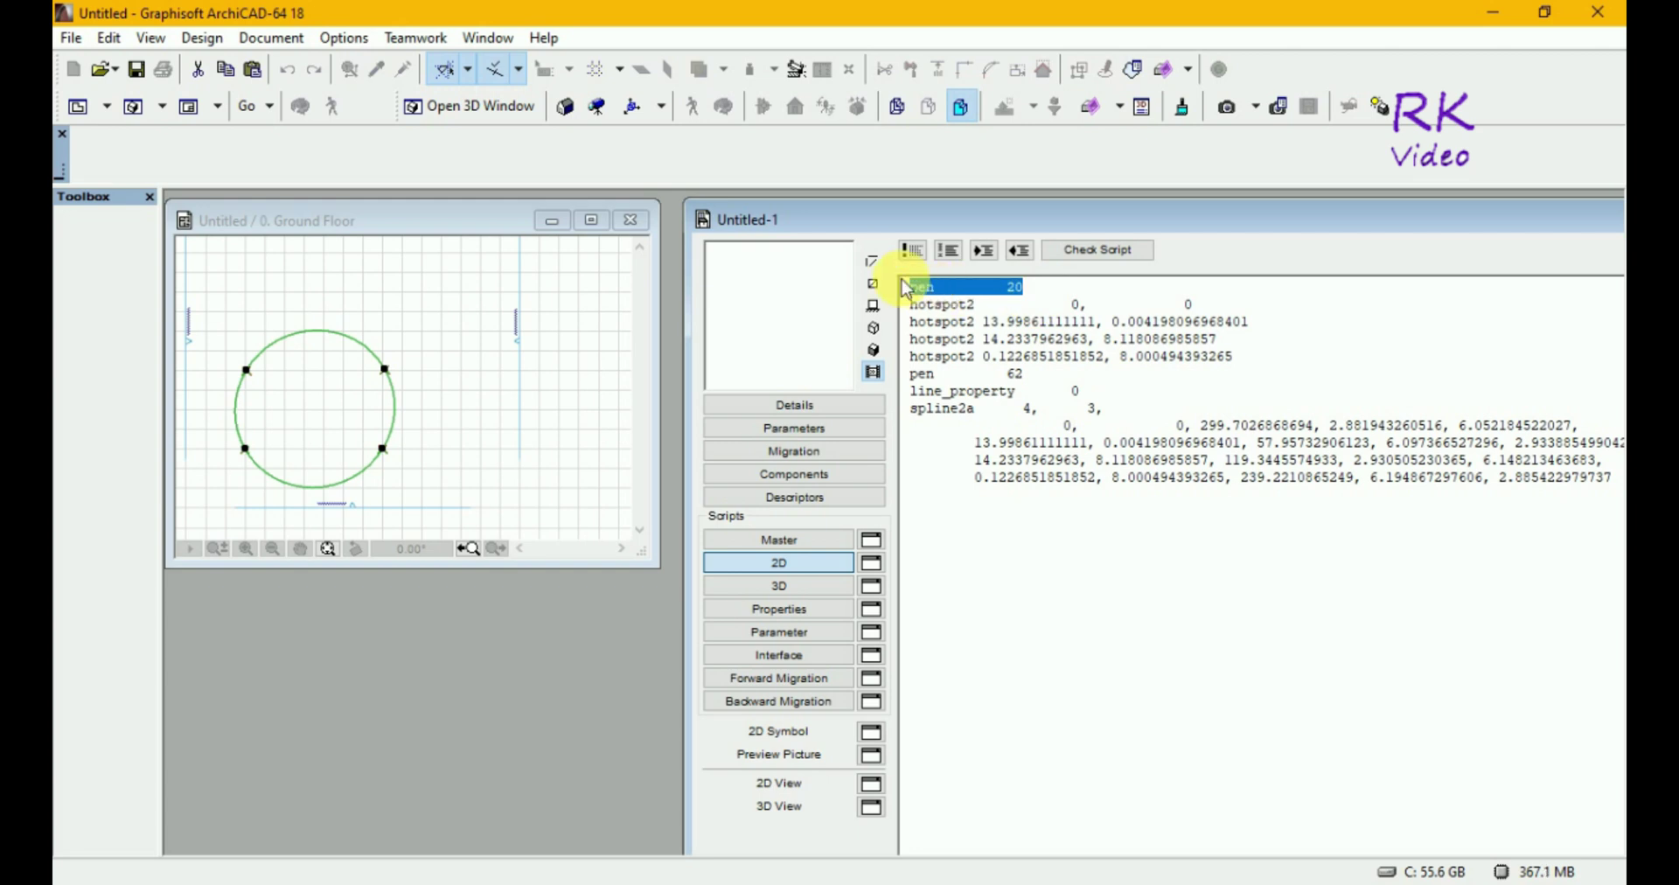
left_click(1077, 293)
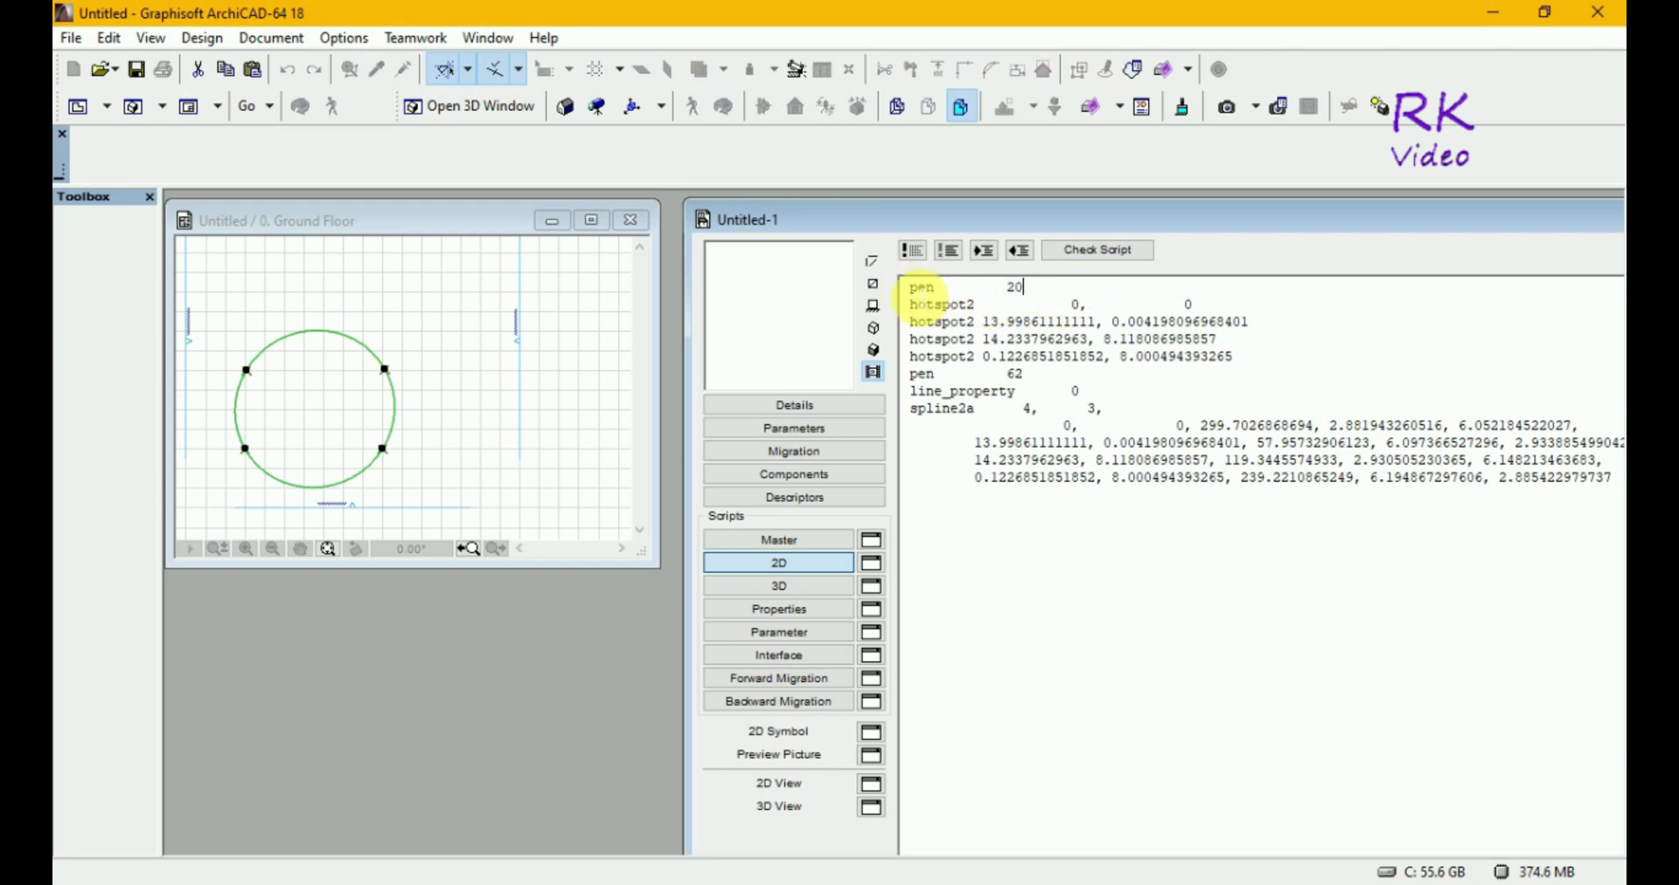
left_click(917, 294)
key("Return")
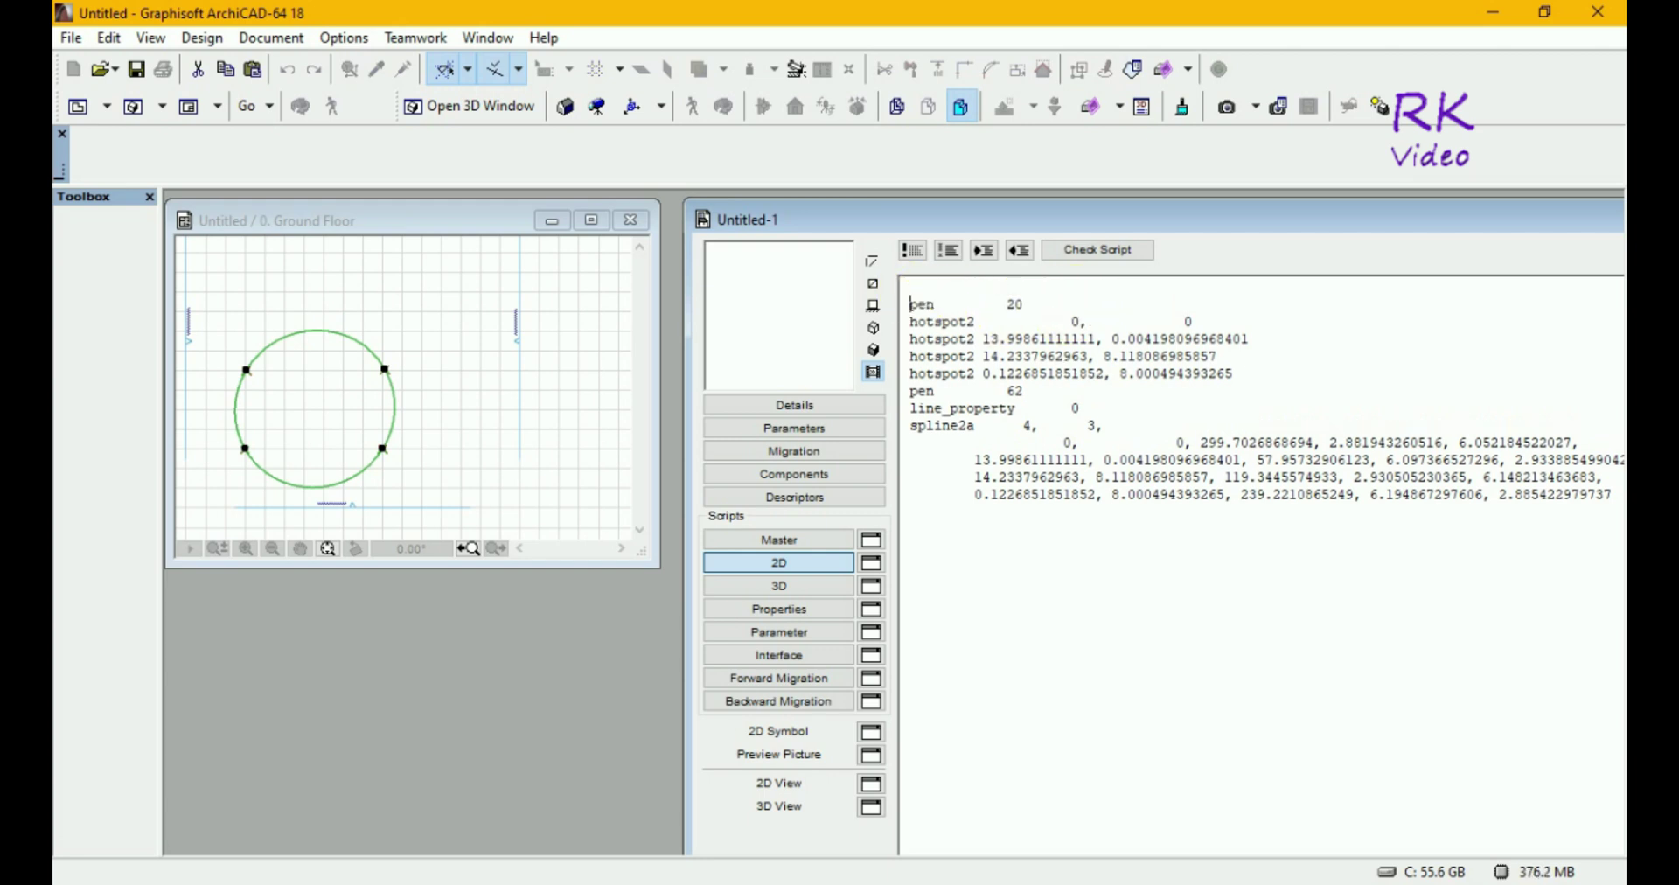
key("Return")
key("Return")
key("Up")
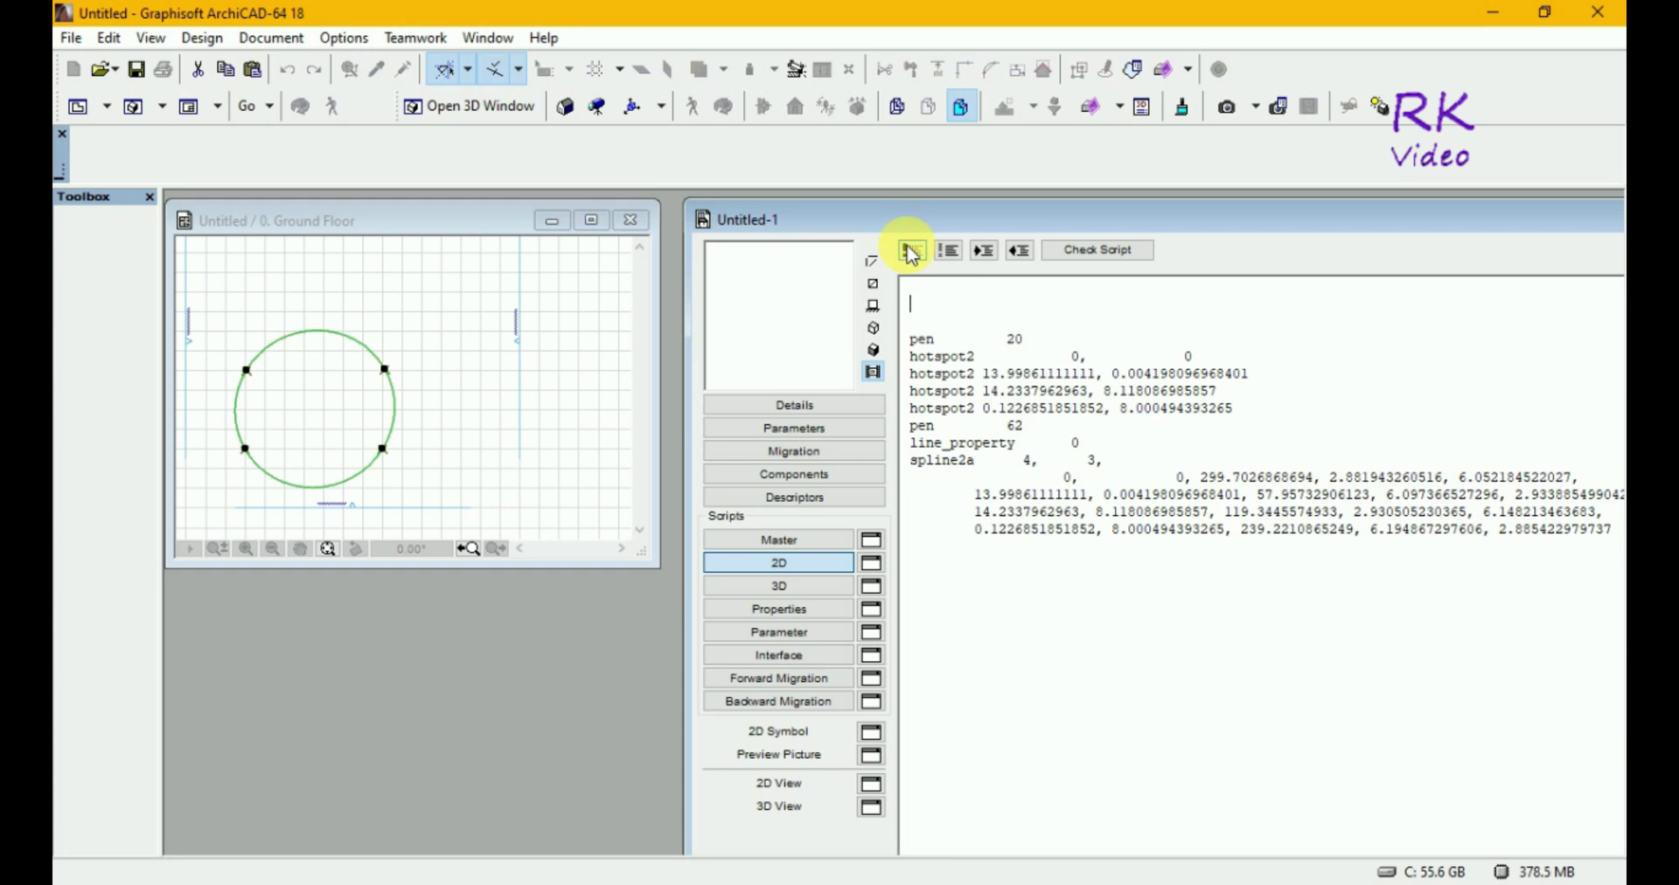
type("Hot")
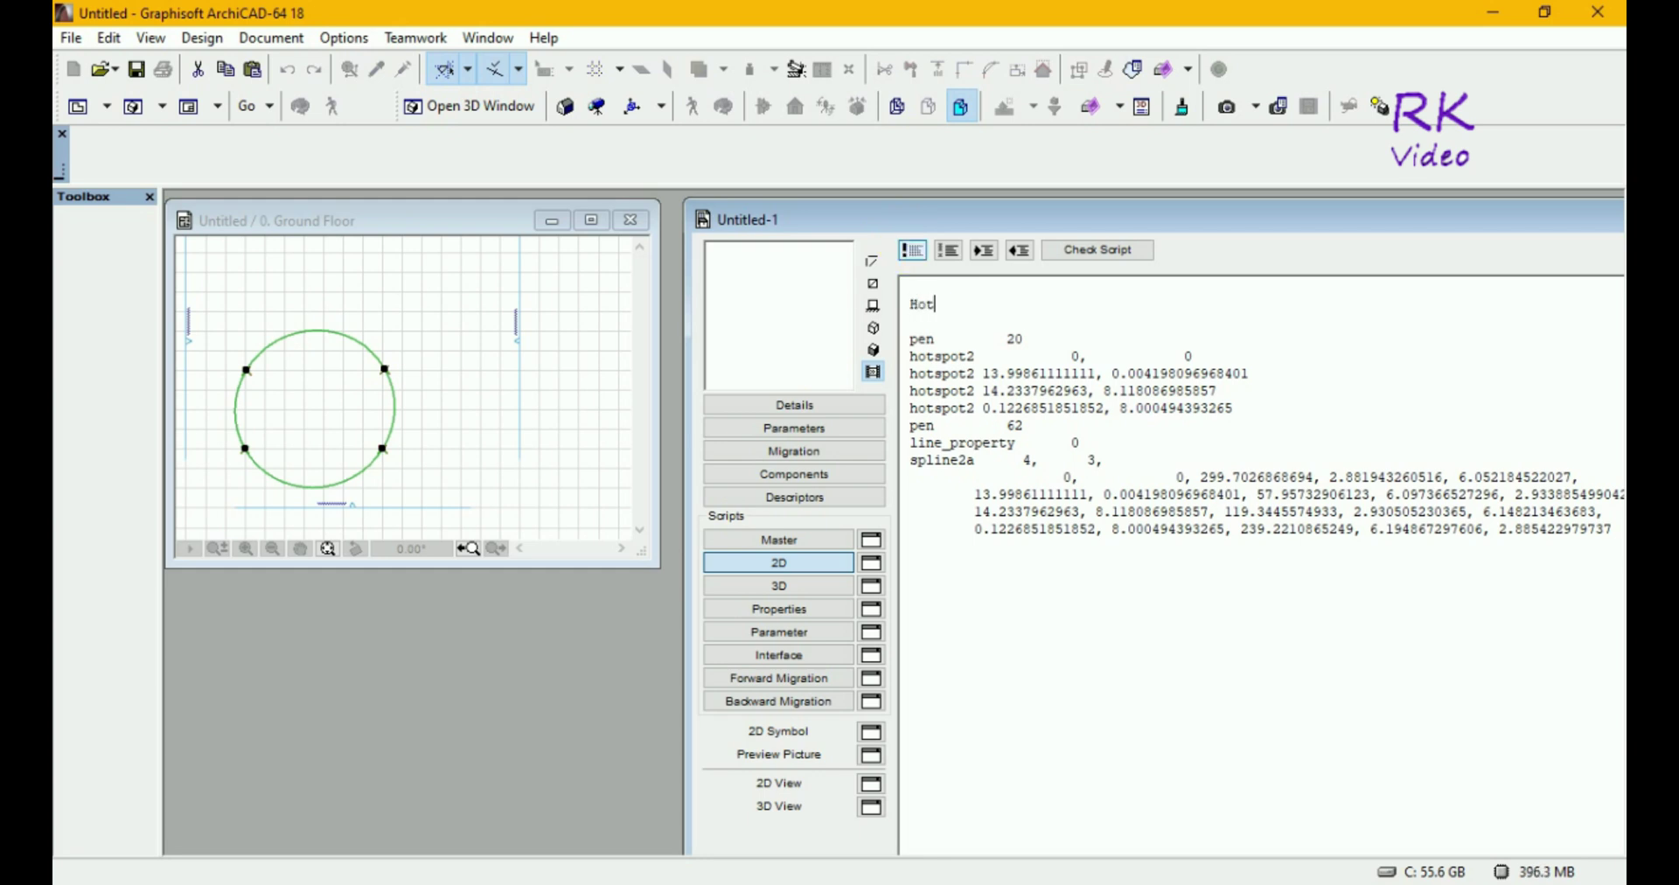
type("spot ")
type("c")
key("BackSpace")
type("DL Co")
type("de ")
type("-------")
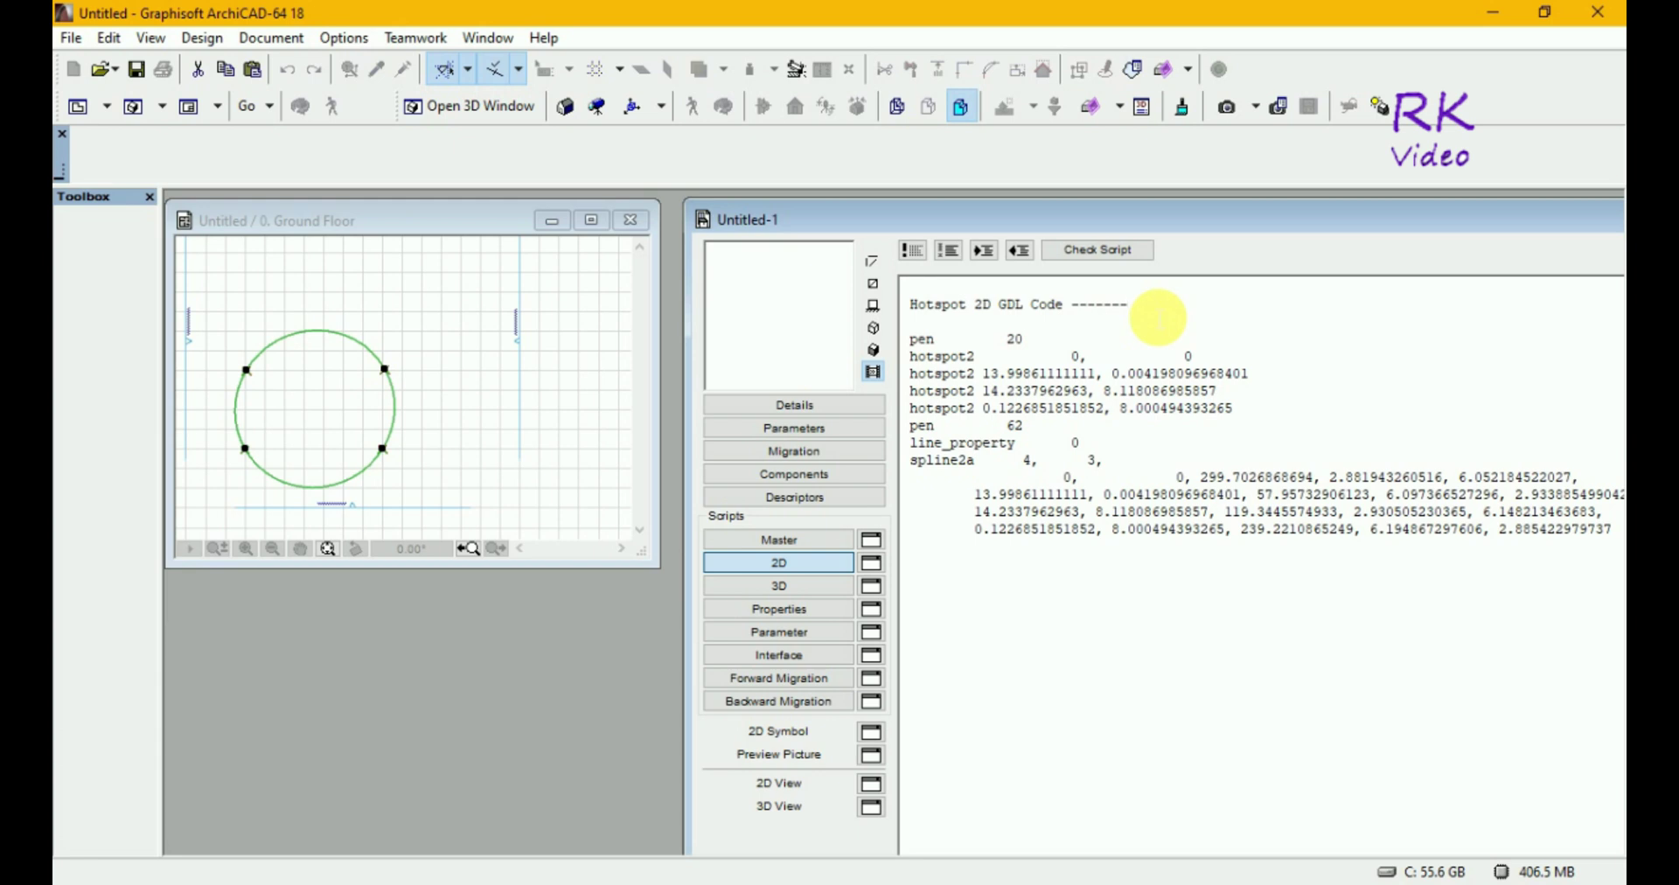
type("!!!!")
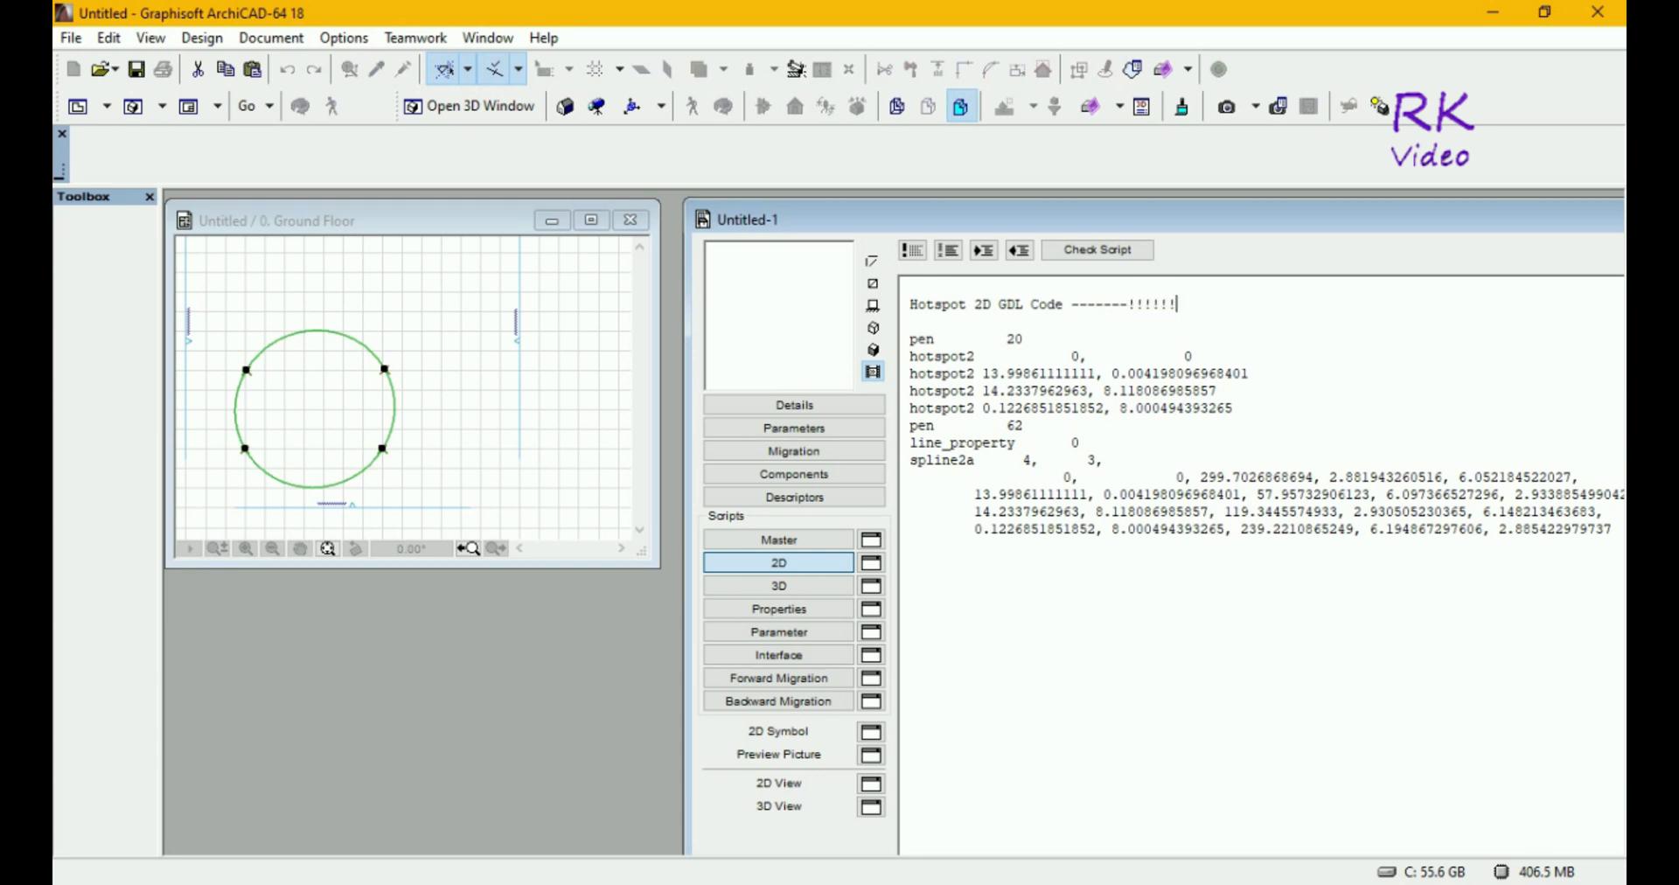
type("!")
- Copy the trailing dashes and exclamation marks to the start of the header line
left_click_drag(1185, 304, 1073, 311)
key("ctrl+c")
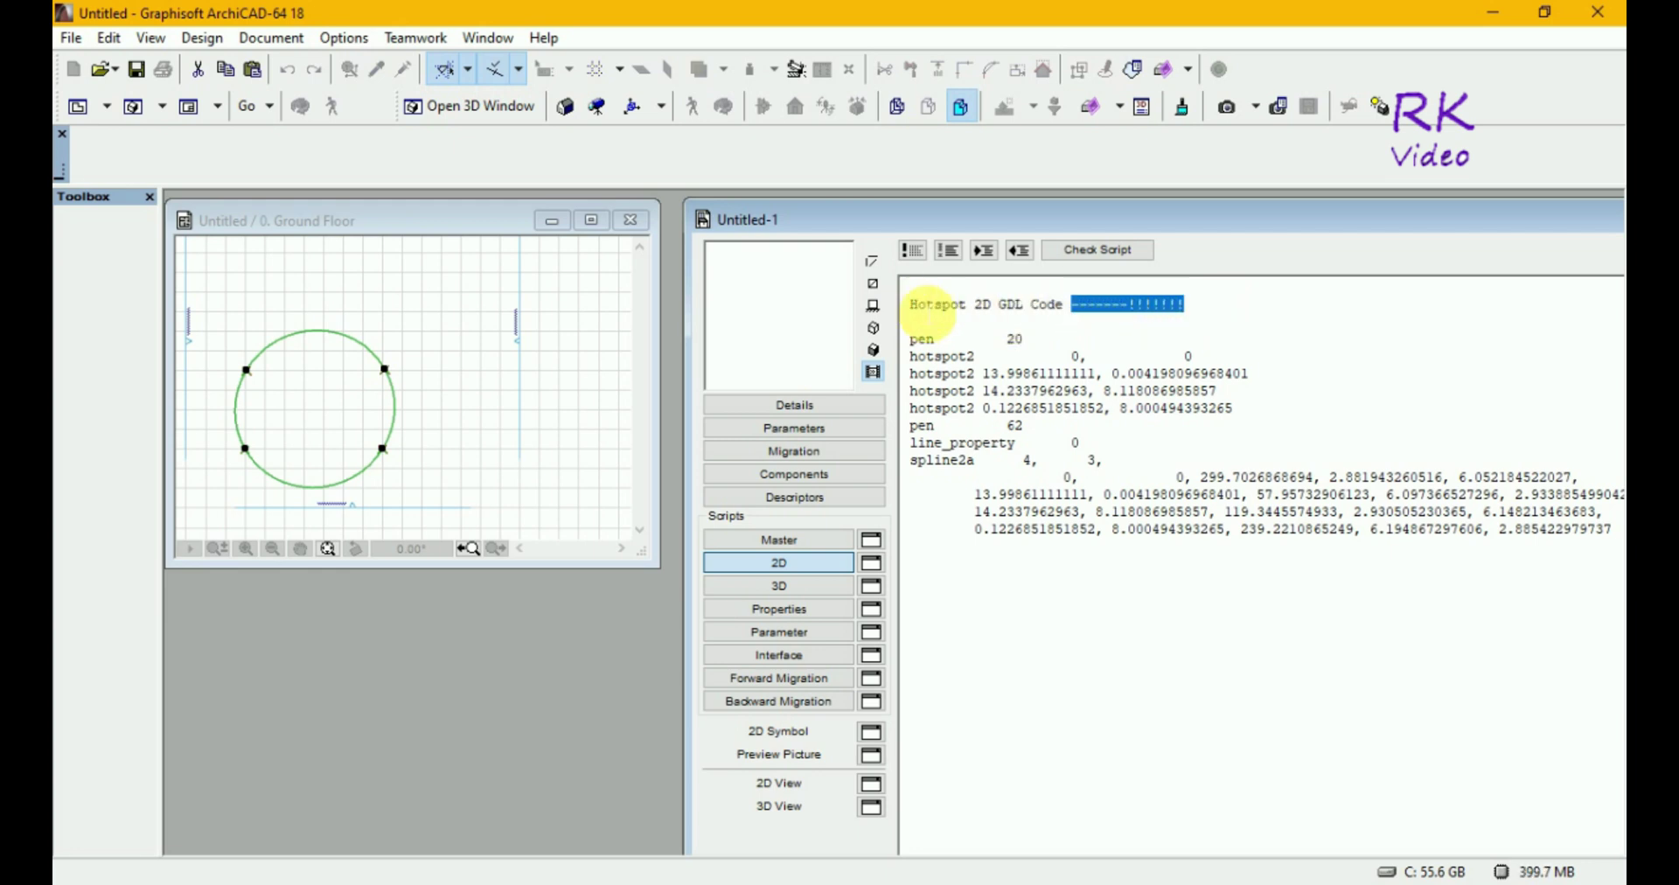
left_click(911, 306)
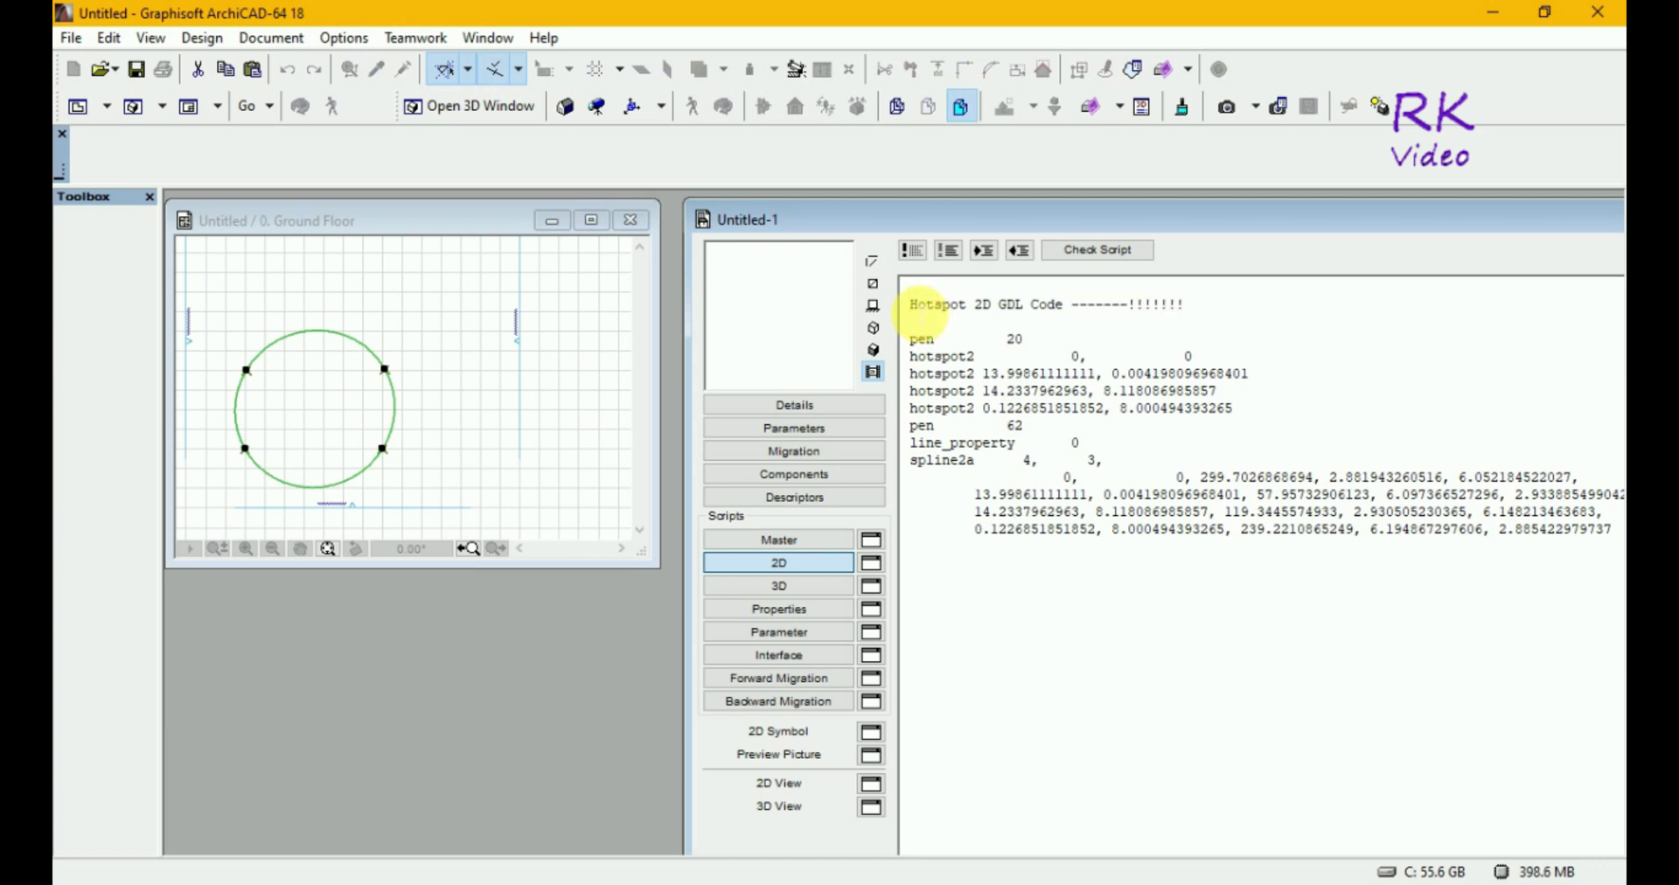
key("ctrl+v")
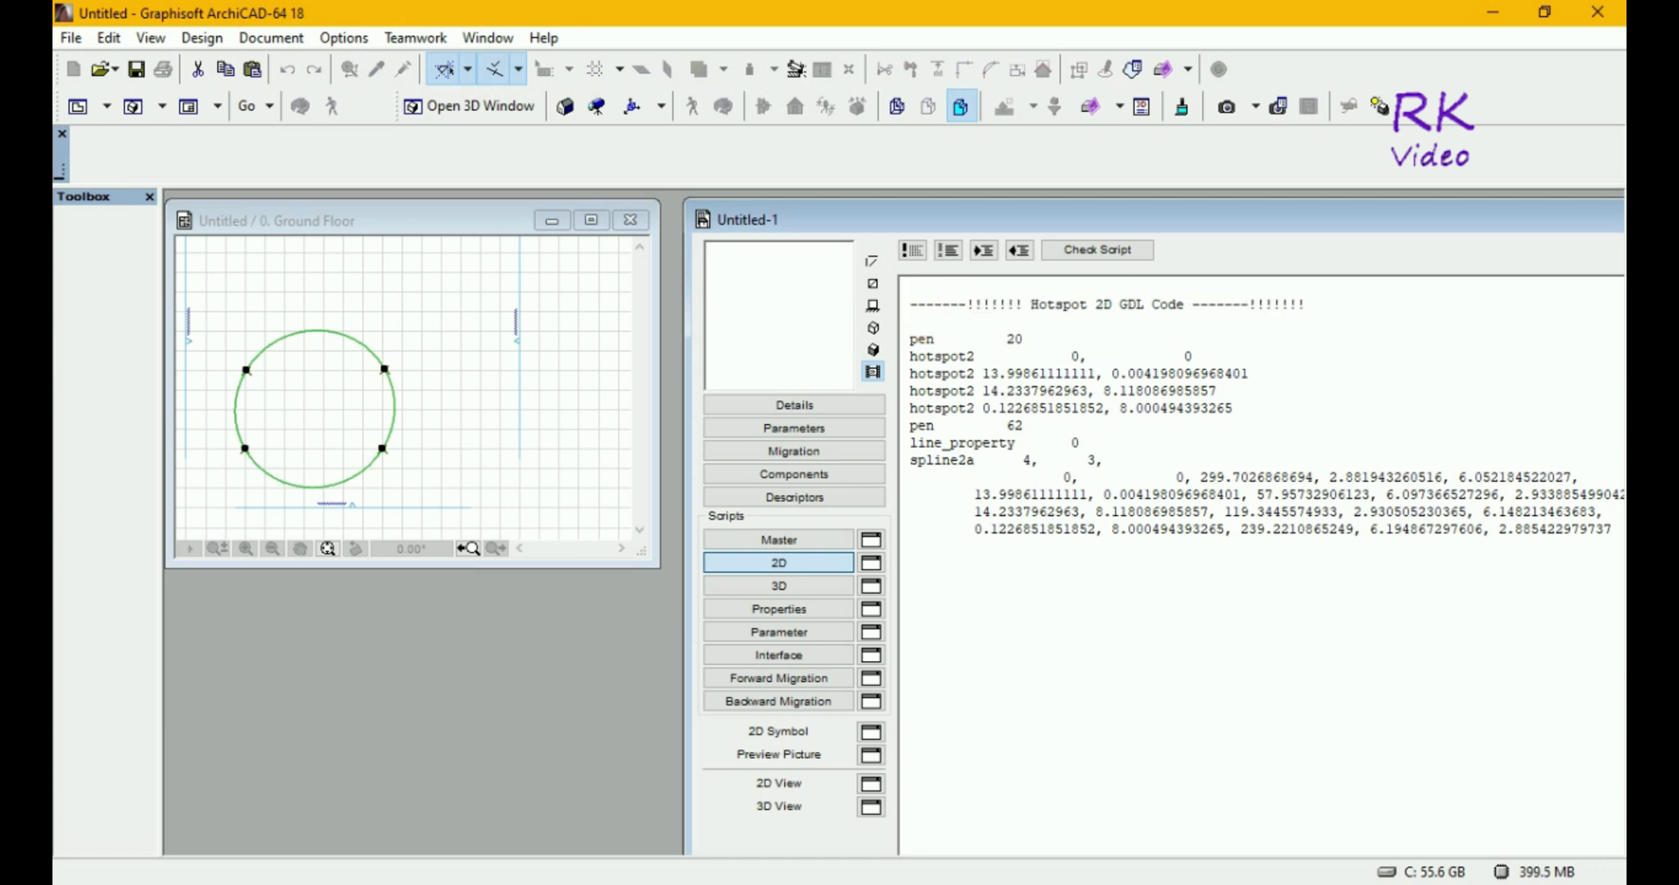
- Check the script, then prefix the header line with '!!!!!!!' to make it a comment
left_click(1098, 254)
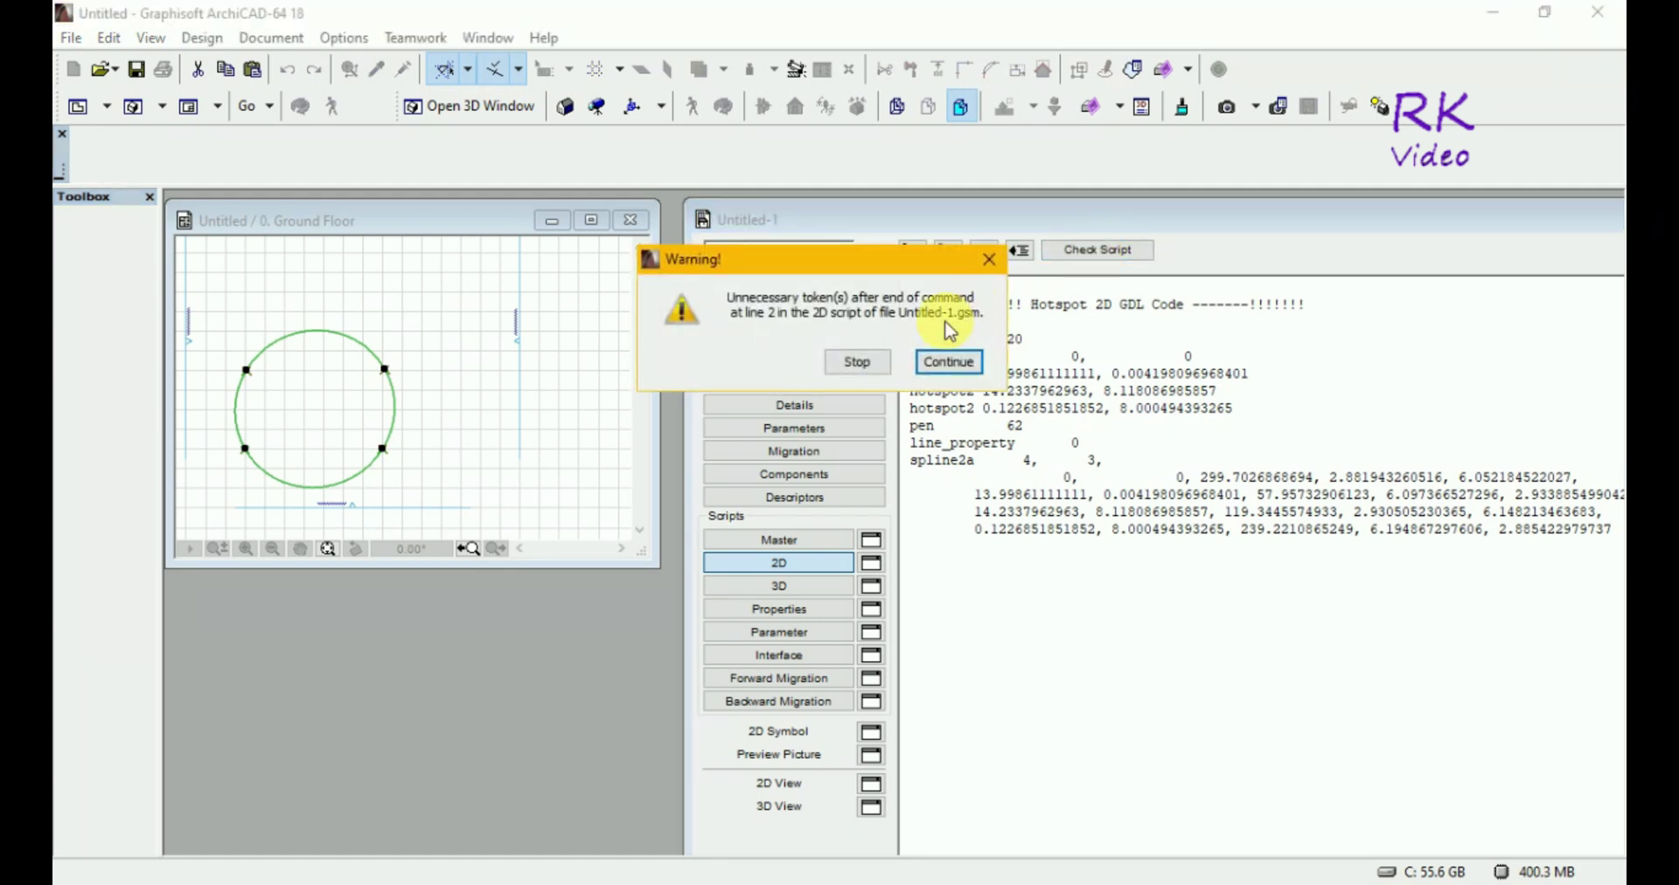
left_click(856, 362)
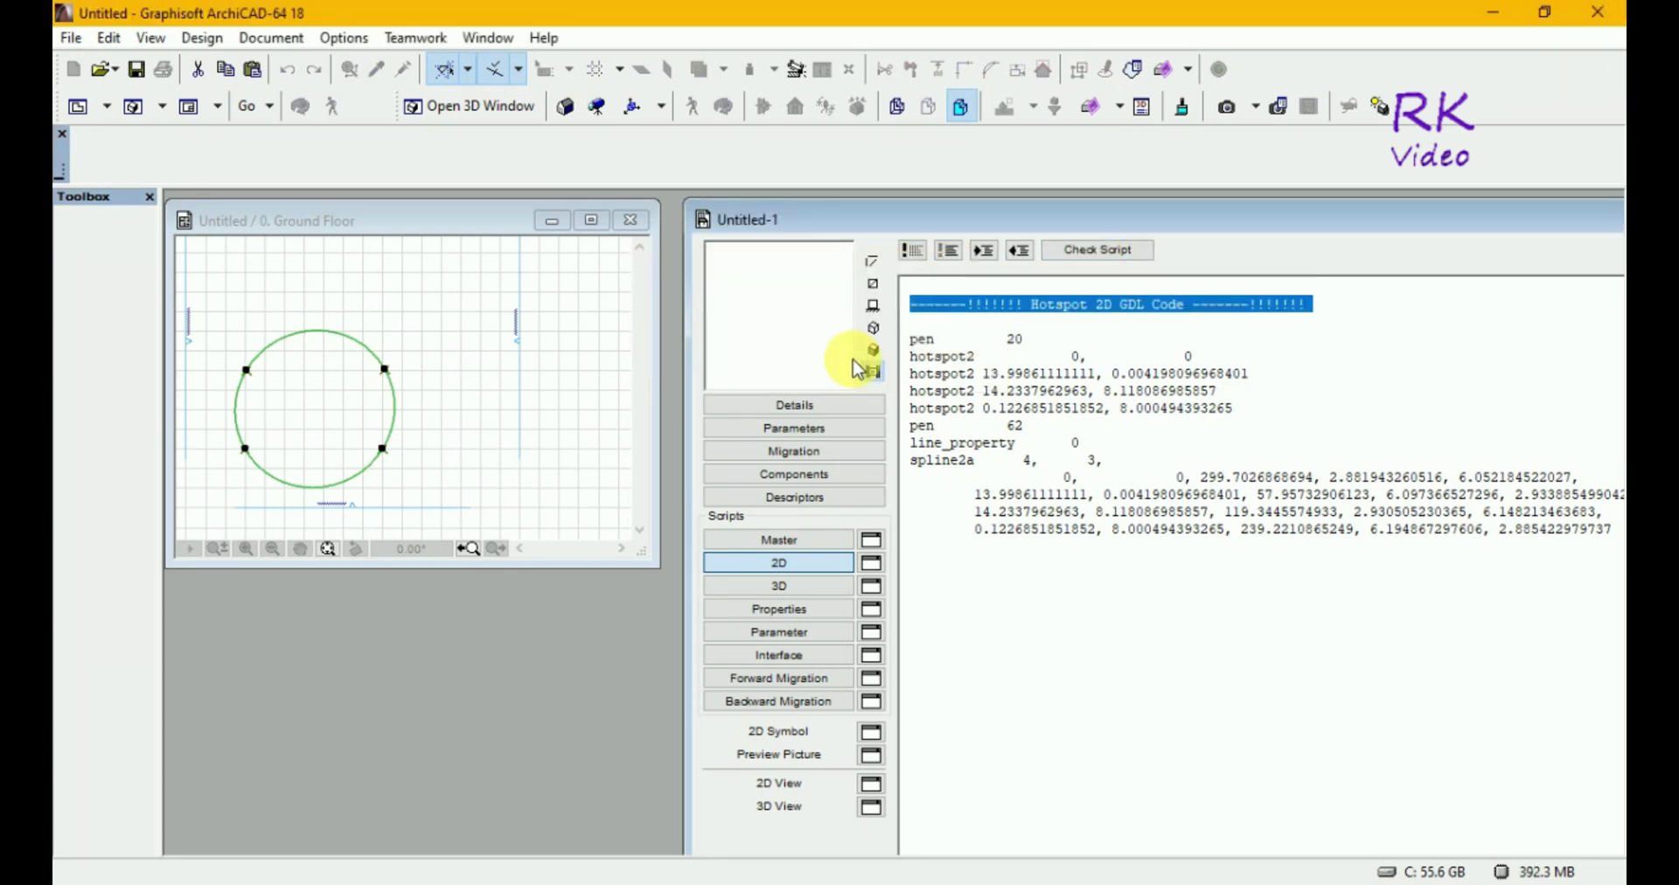
left_click(1035, 311)
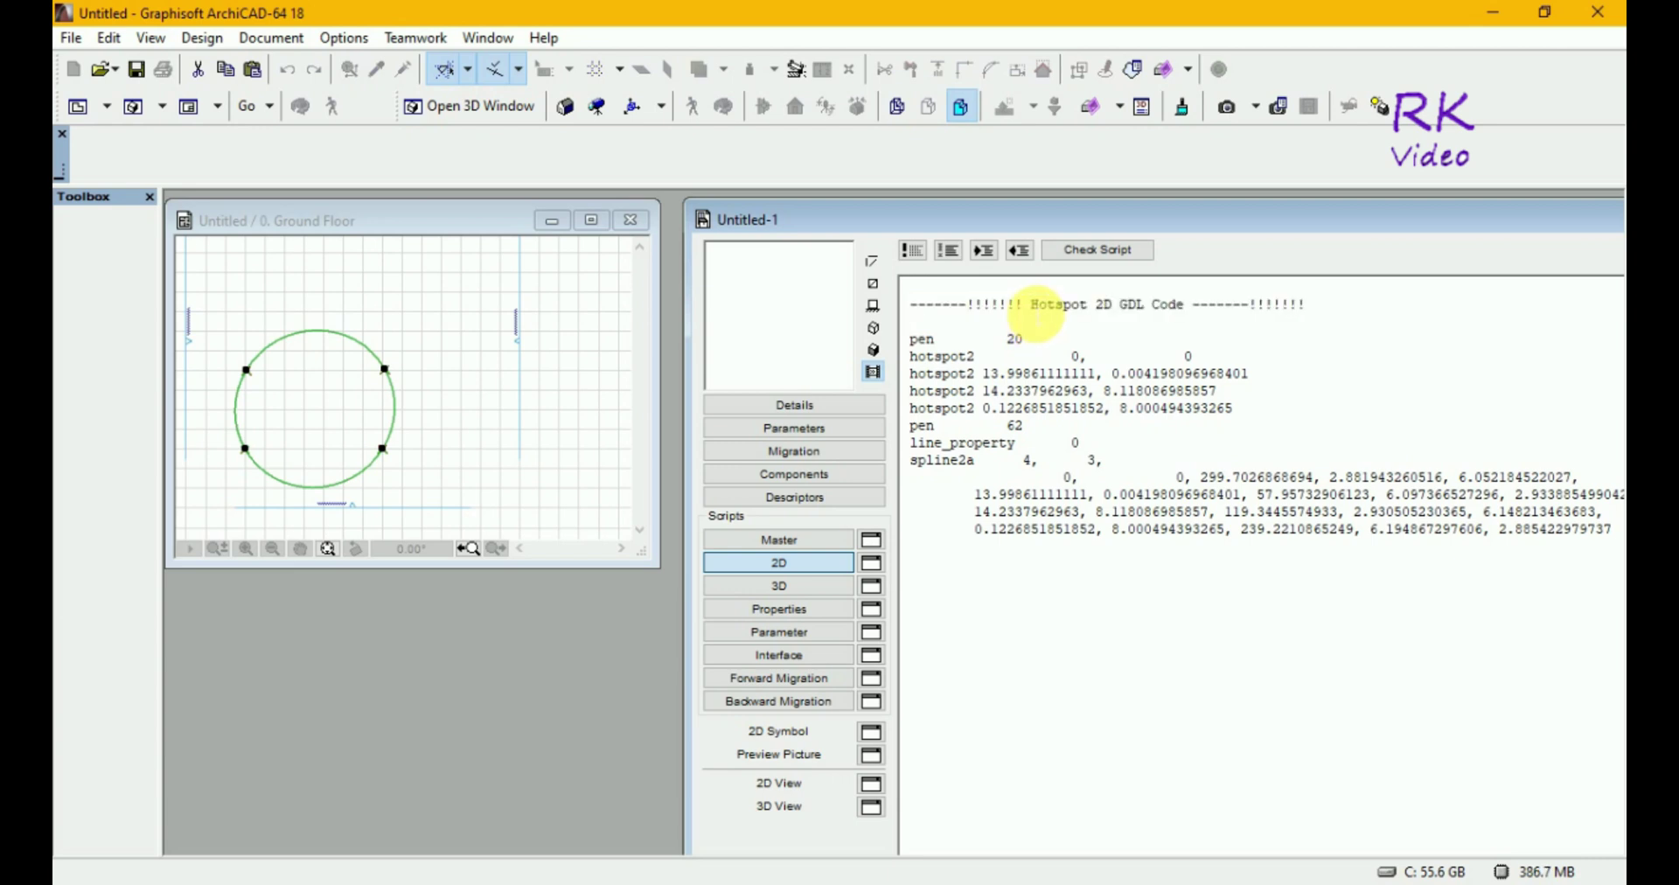
left_click(1032, 308)
left_click_drag(999, 308, 909, 306)
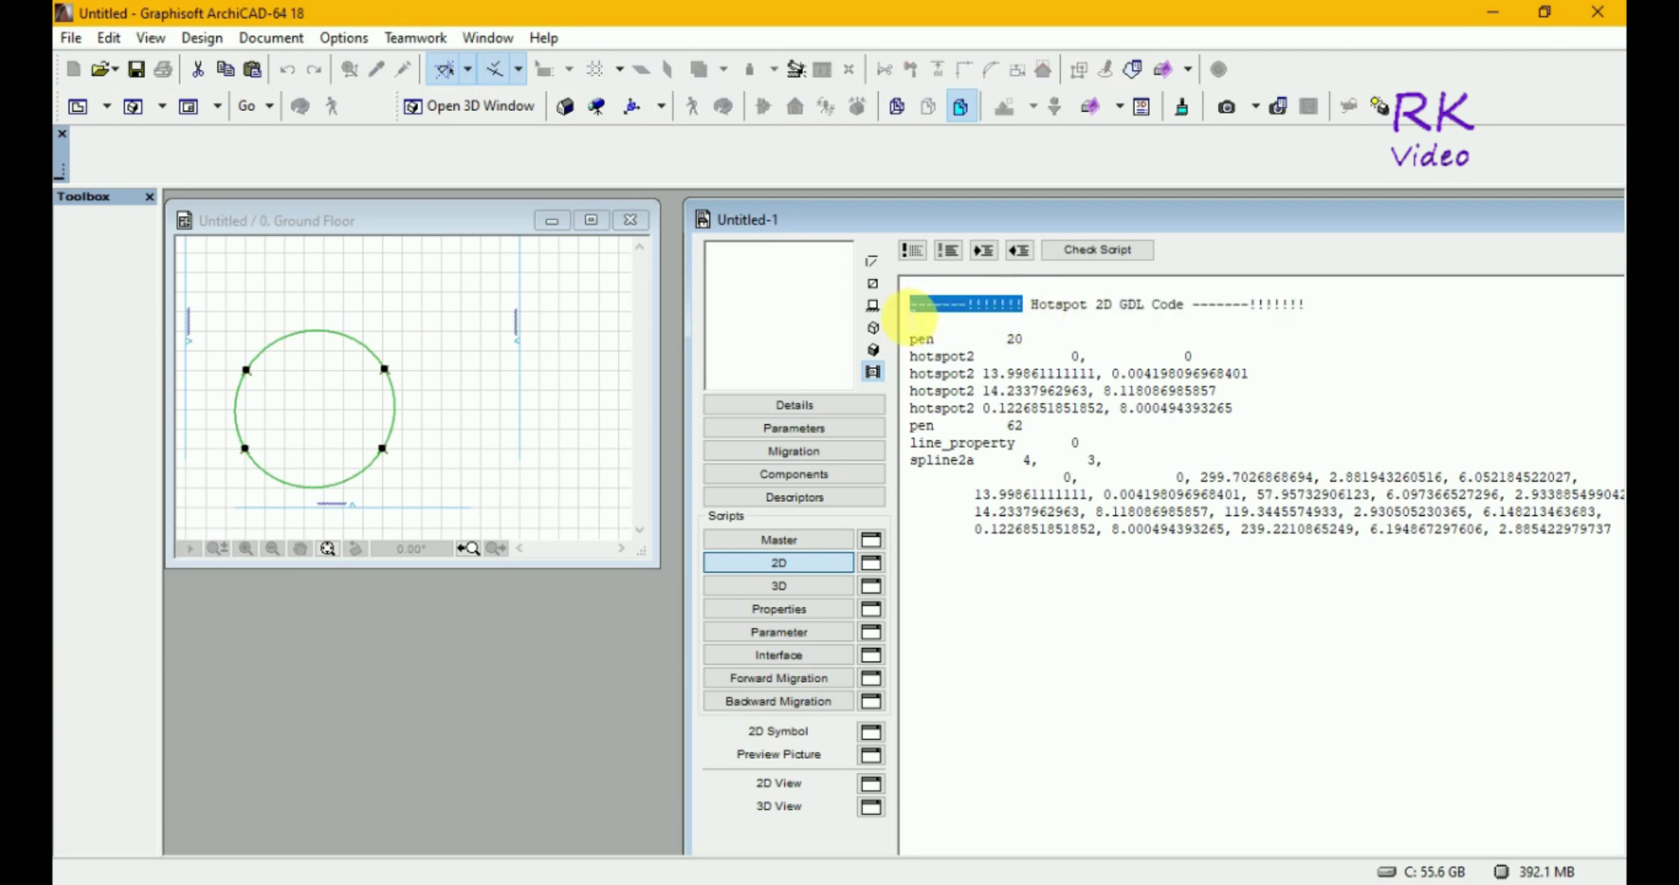
left_click(914, 308)
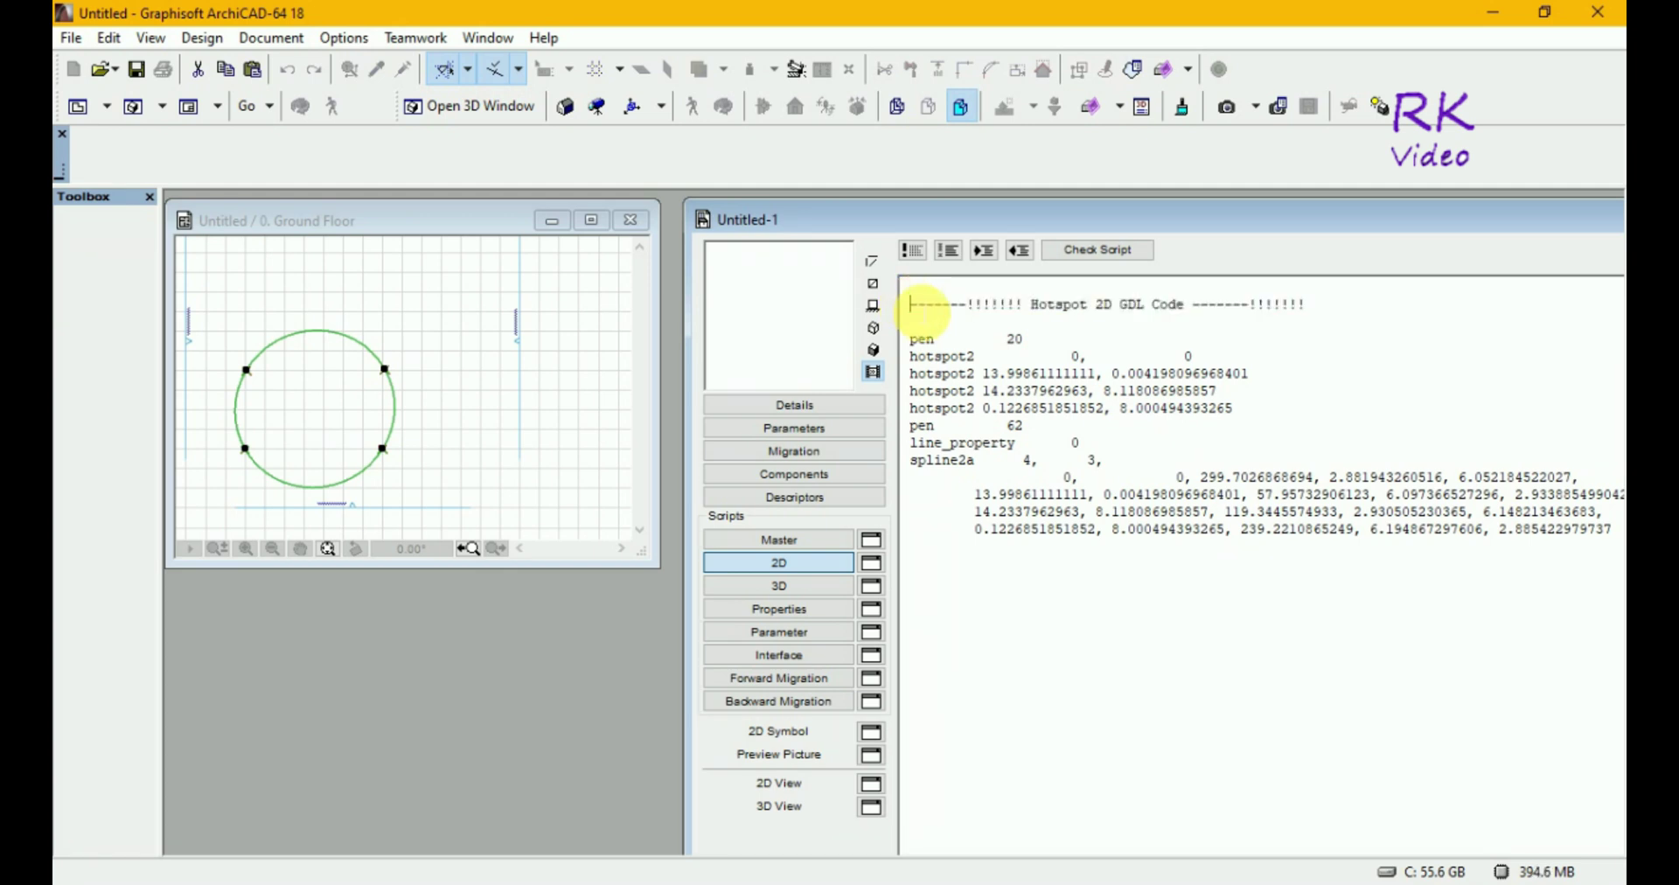
type("!!!!!")
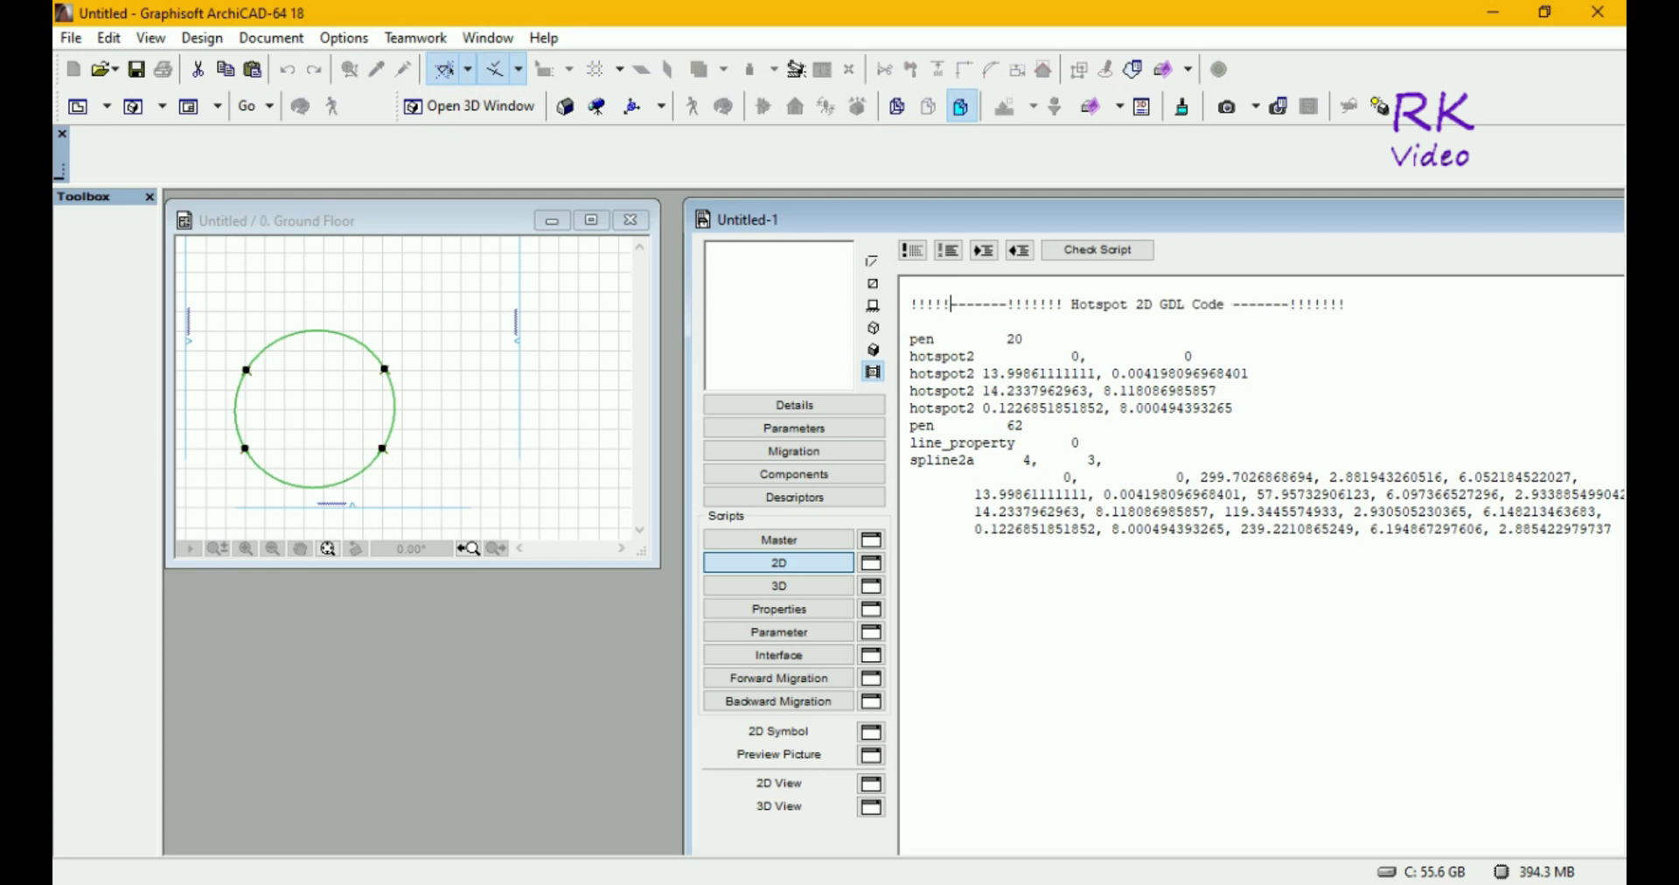
type("!!")
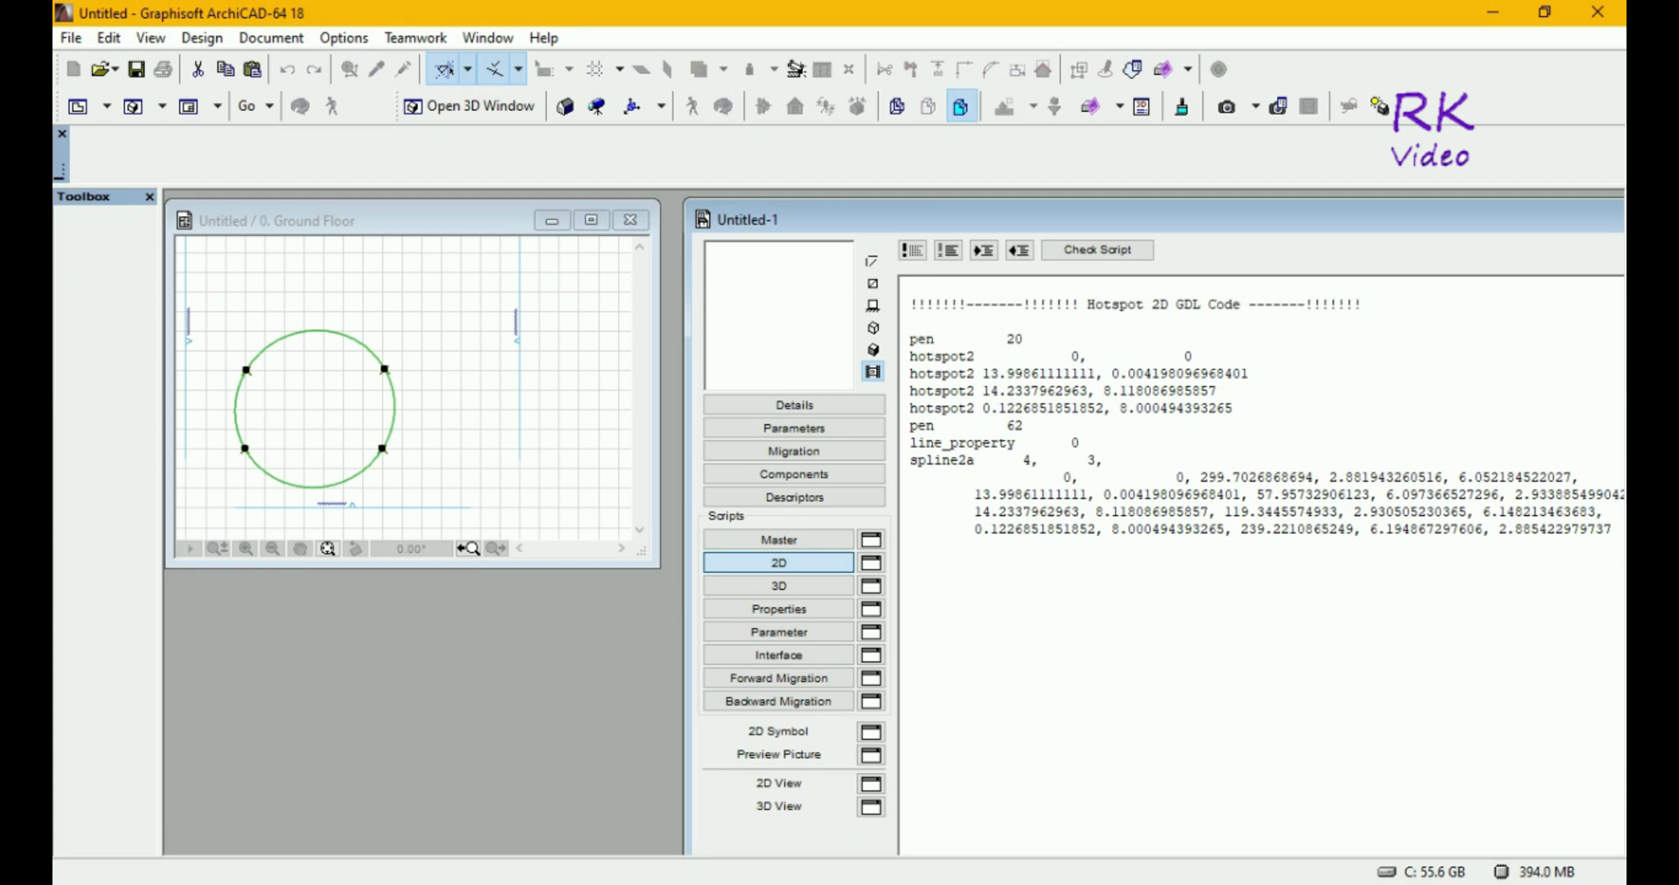
- Delete the extra dashes and exclamation marks from the header and recheck the script
key("Delete")
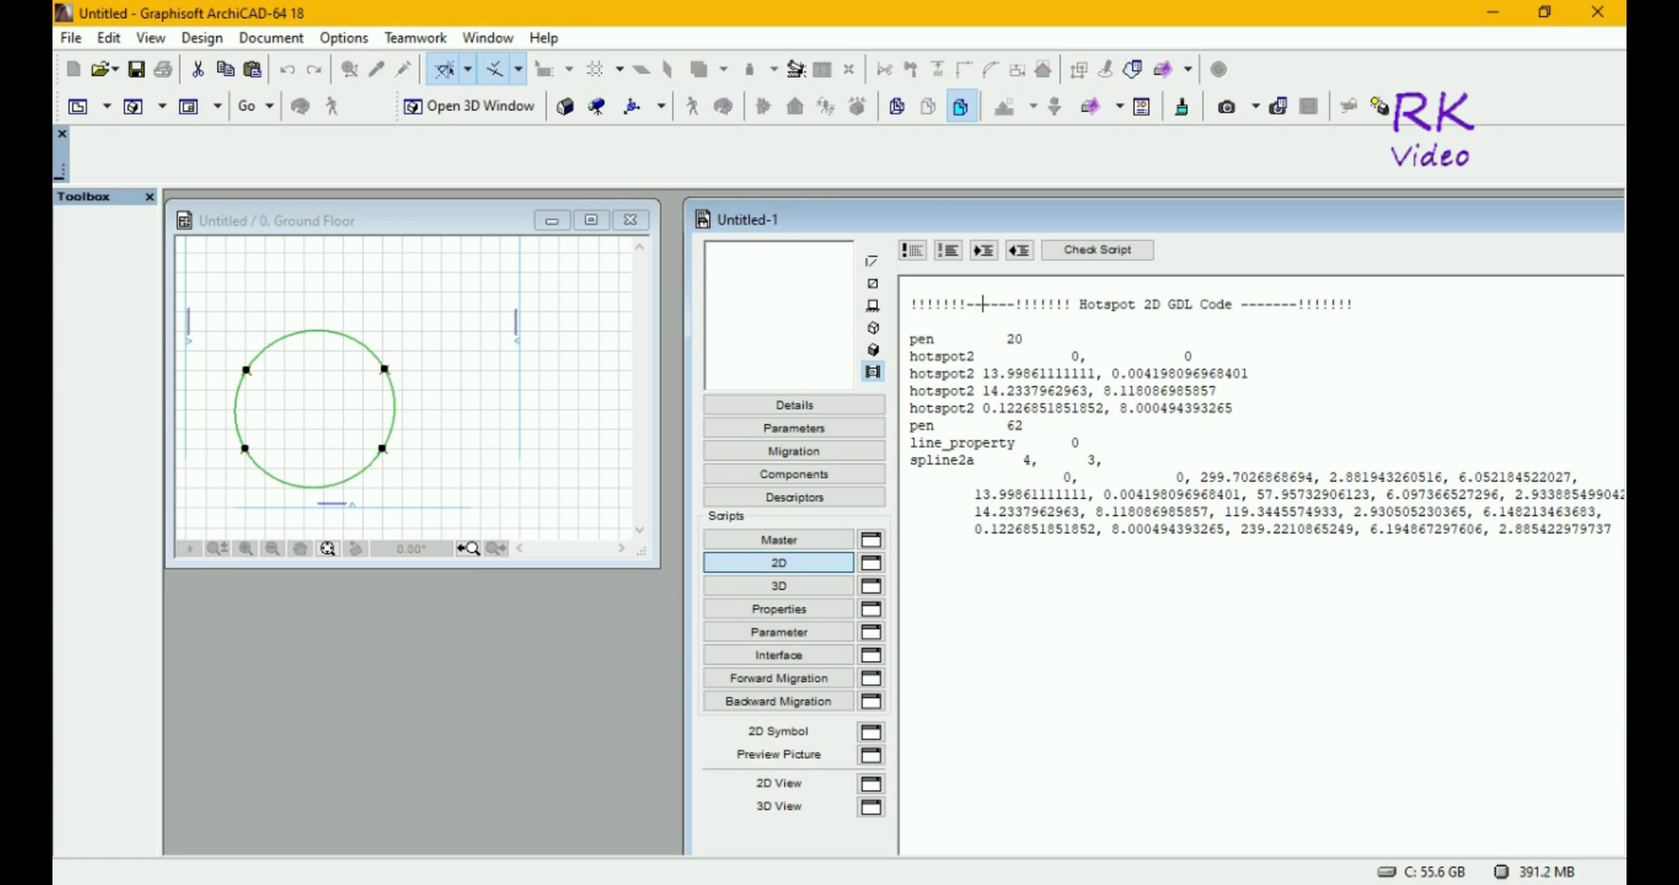
key("Right")
key("Right")
key("Right")
key("Left")
key("Delete")
key("Delete")
key("Delete")
key("Delete")
key("Delete")
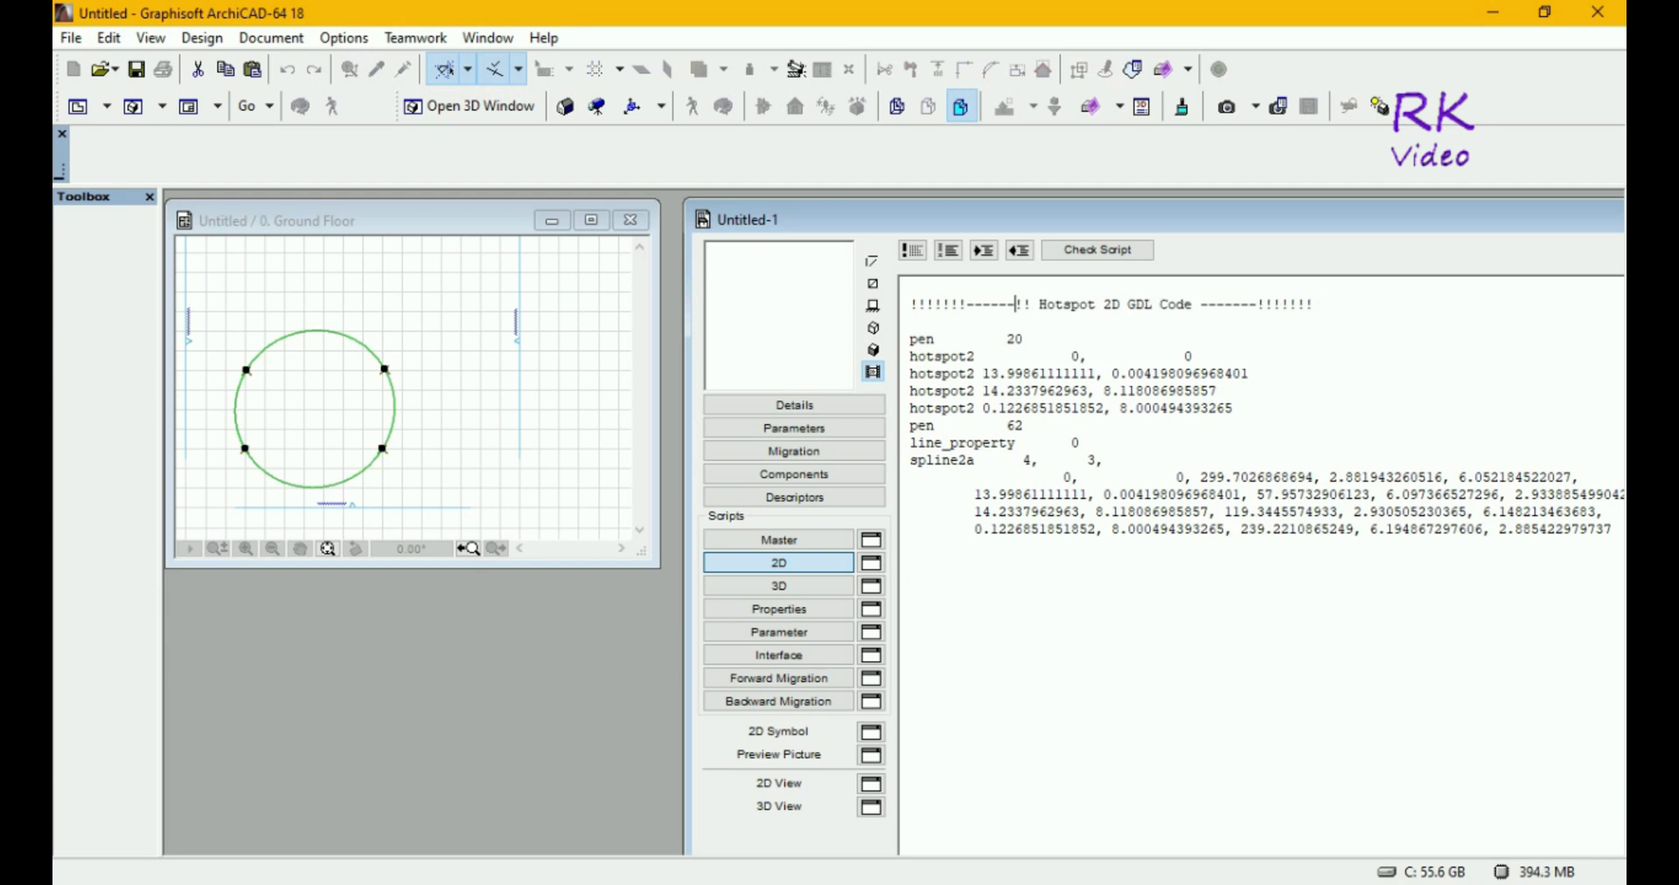
key("Delete")
key("Delete")
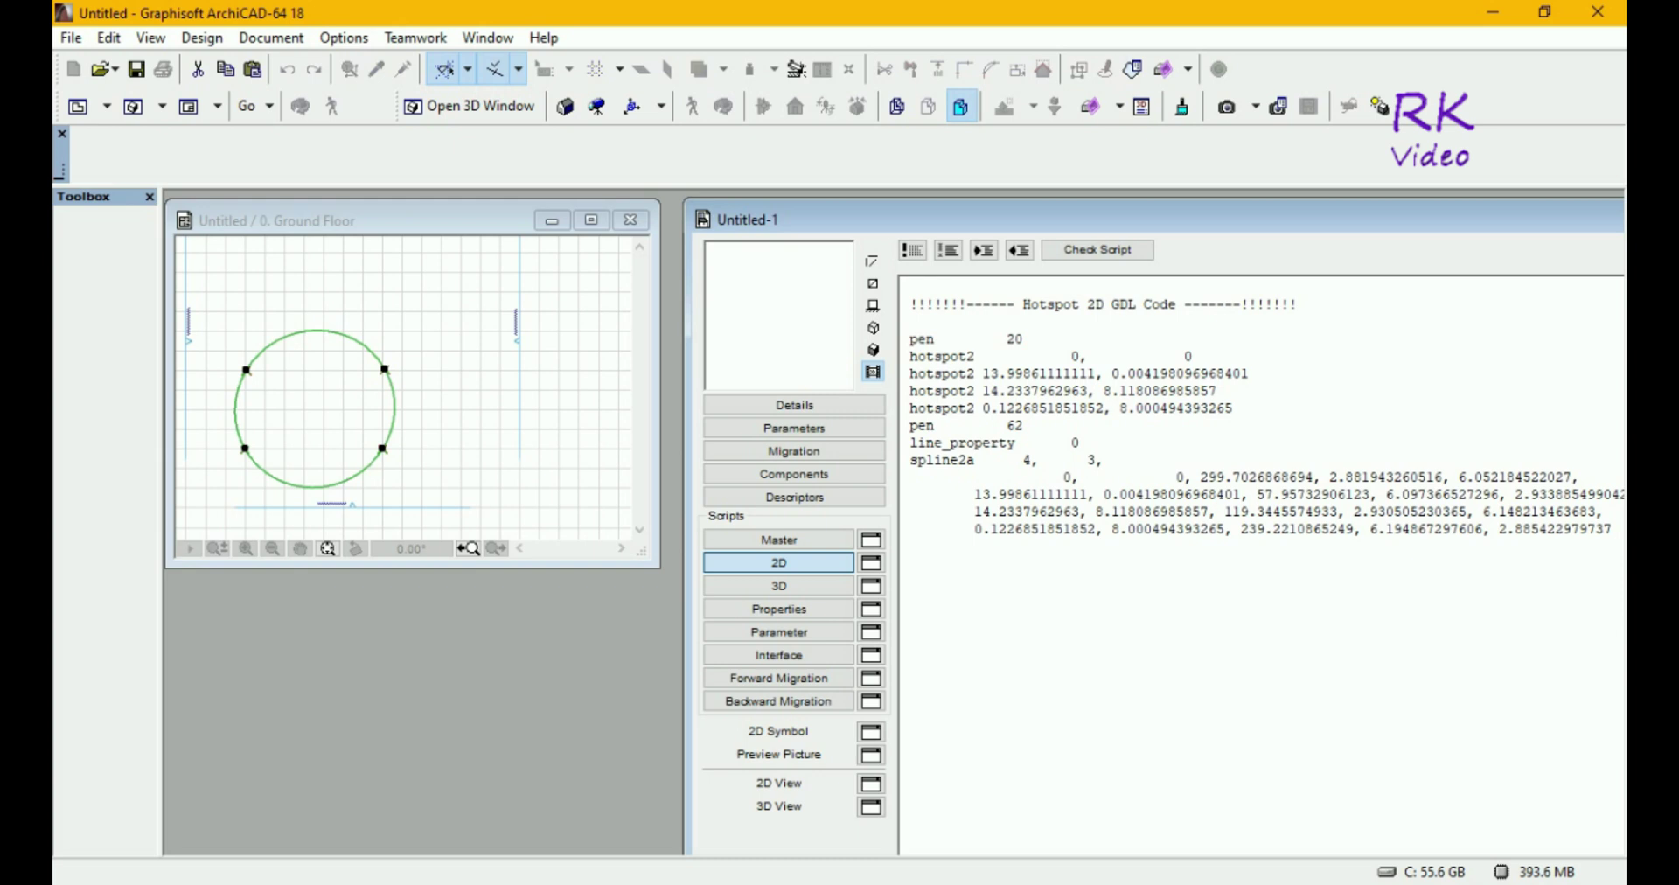
left_click(1067, 254)
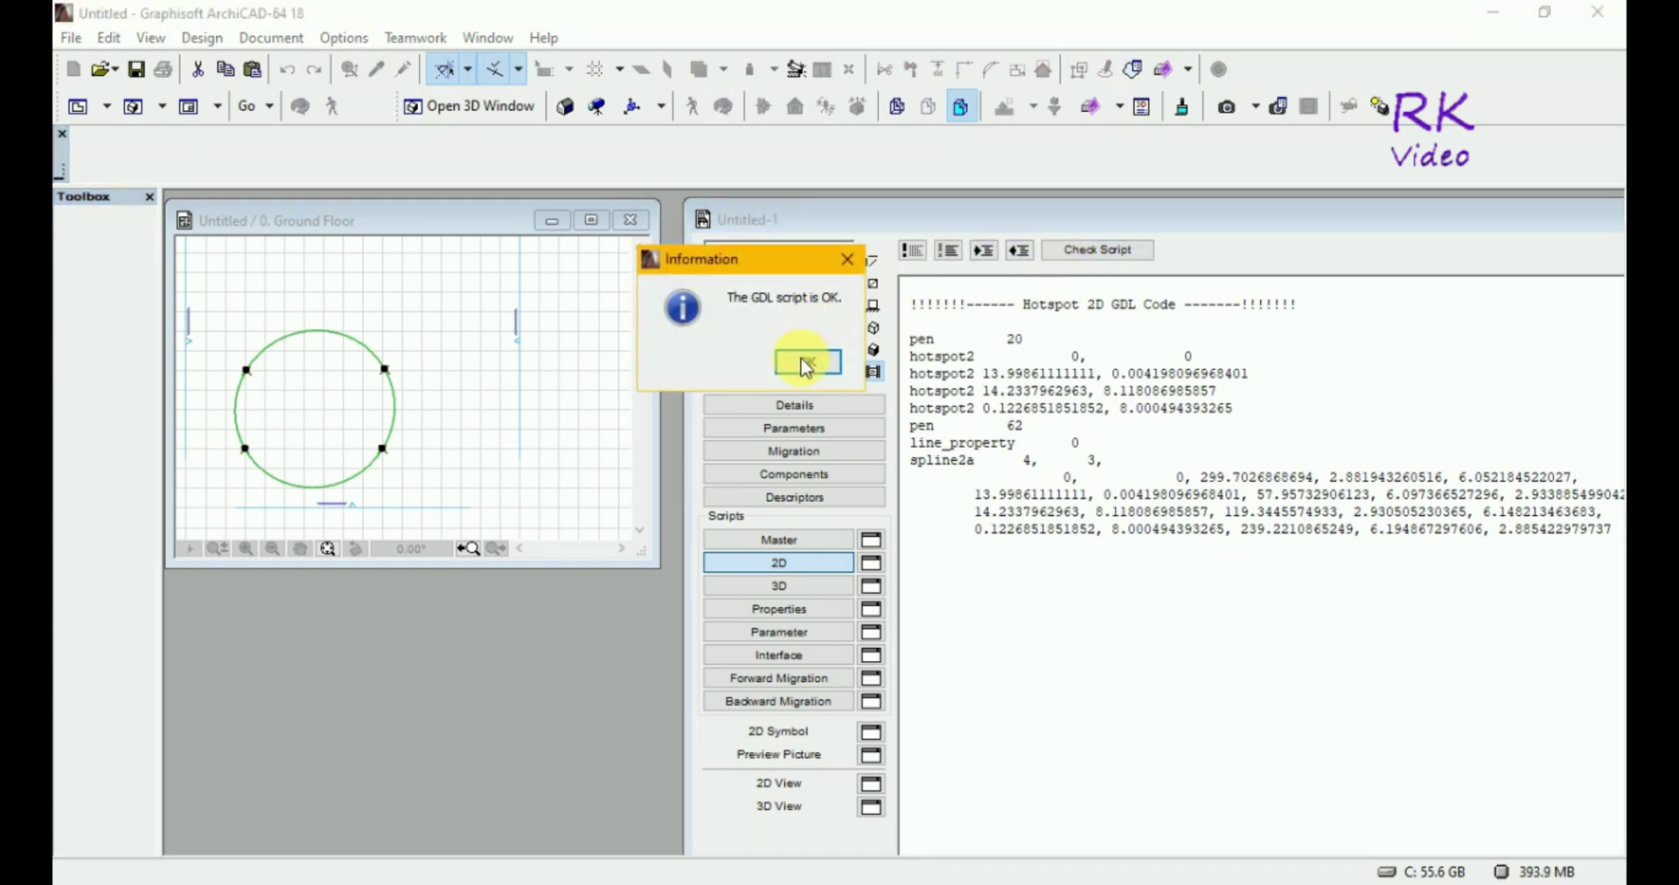
- Paste a copy of the header above spline2a and rename it to 'Spline 2D GDL Code'
left_click(806, 365)
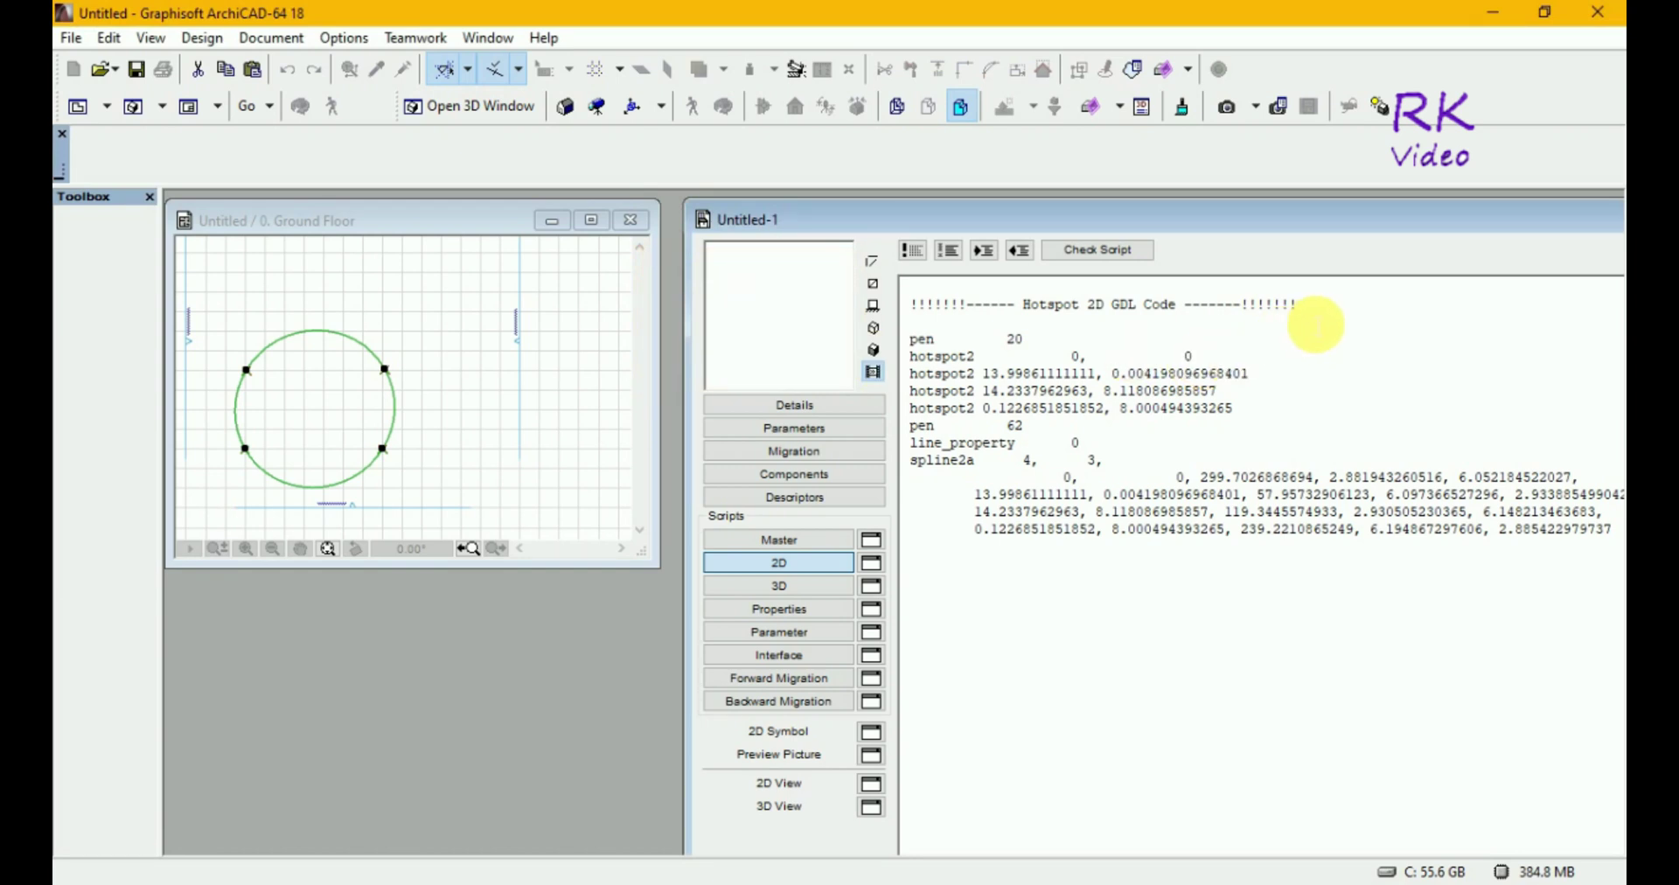
left_click_drag(1310, 304, 914, 304)
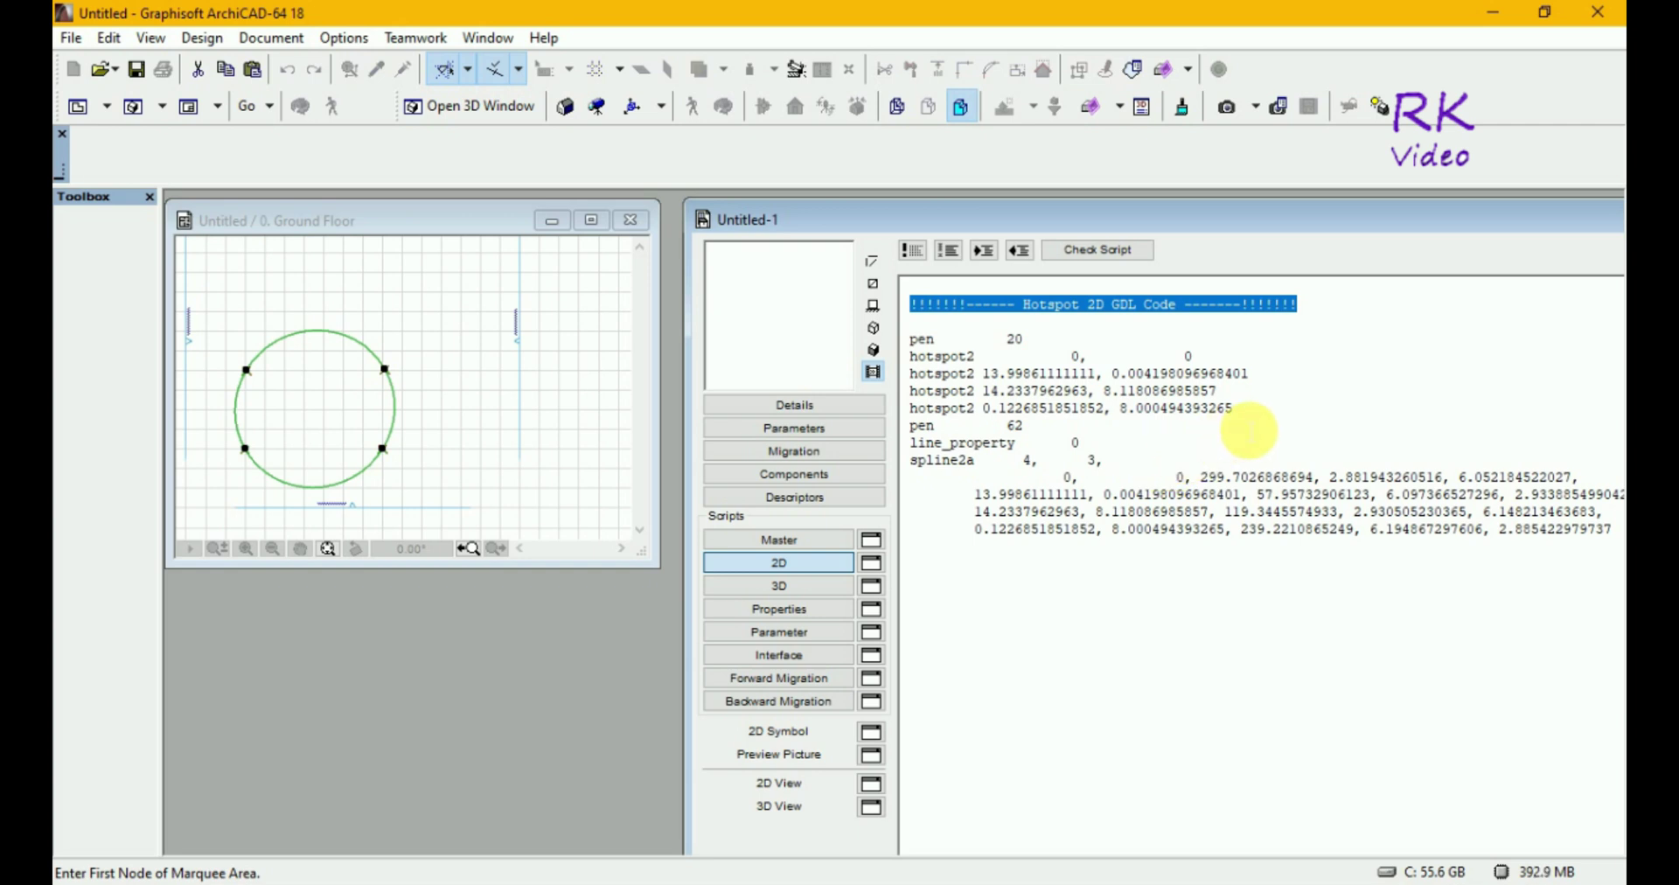
left_click(1050, 432)
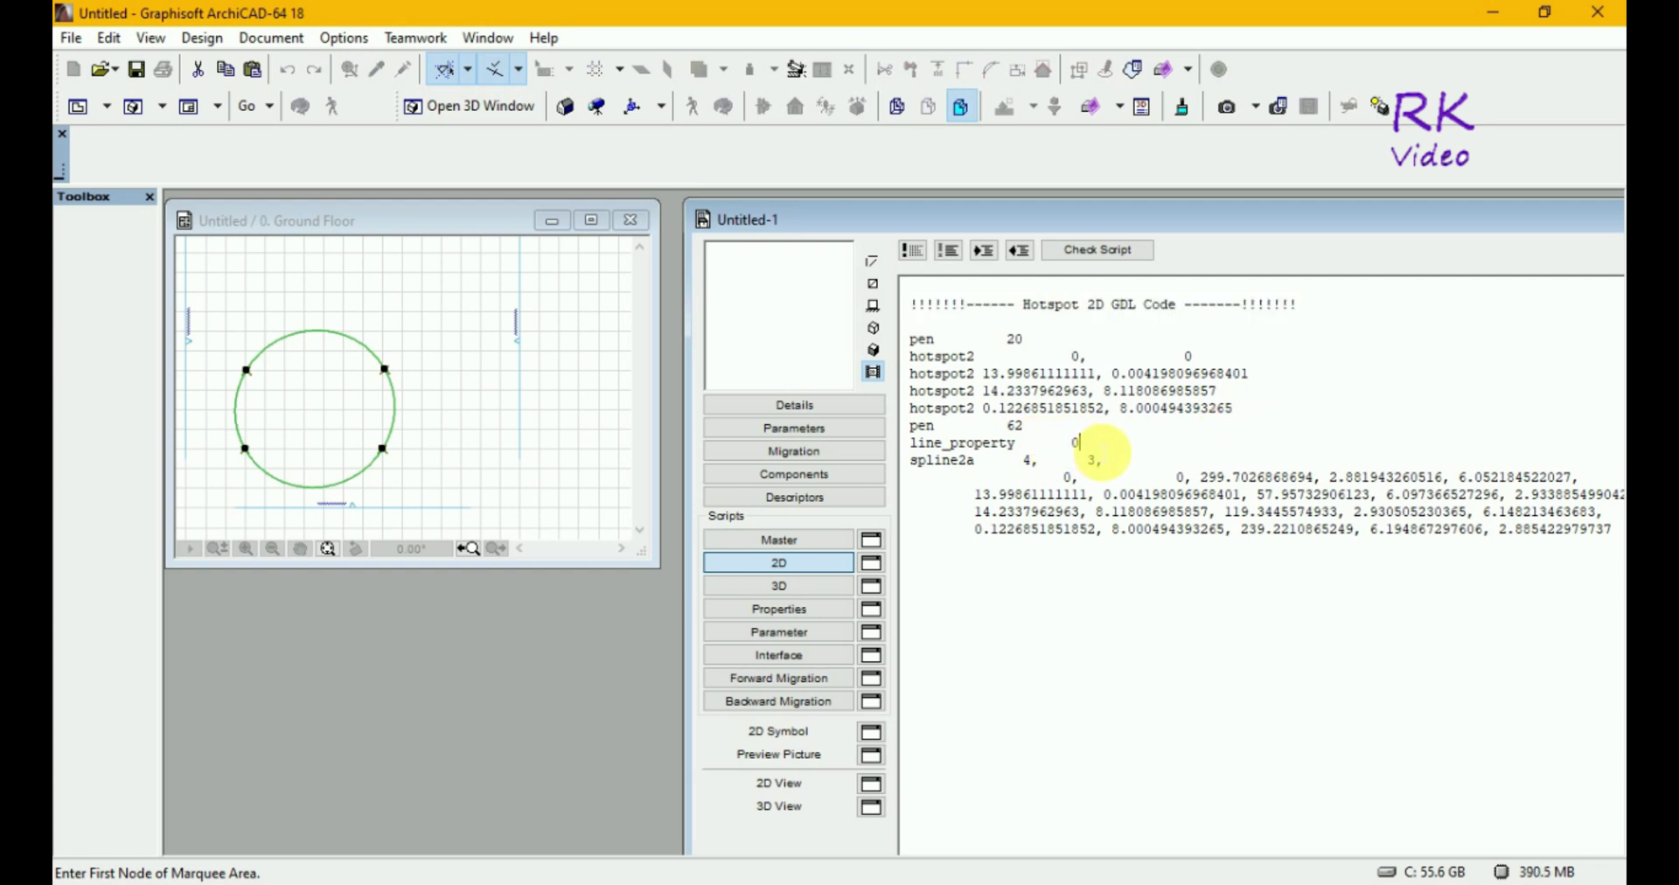
left_click(1100, 446)
key("Return")
key("Return")
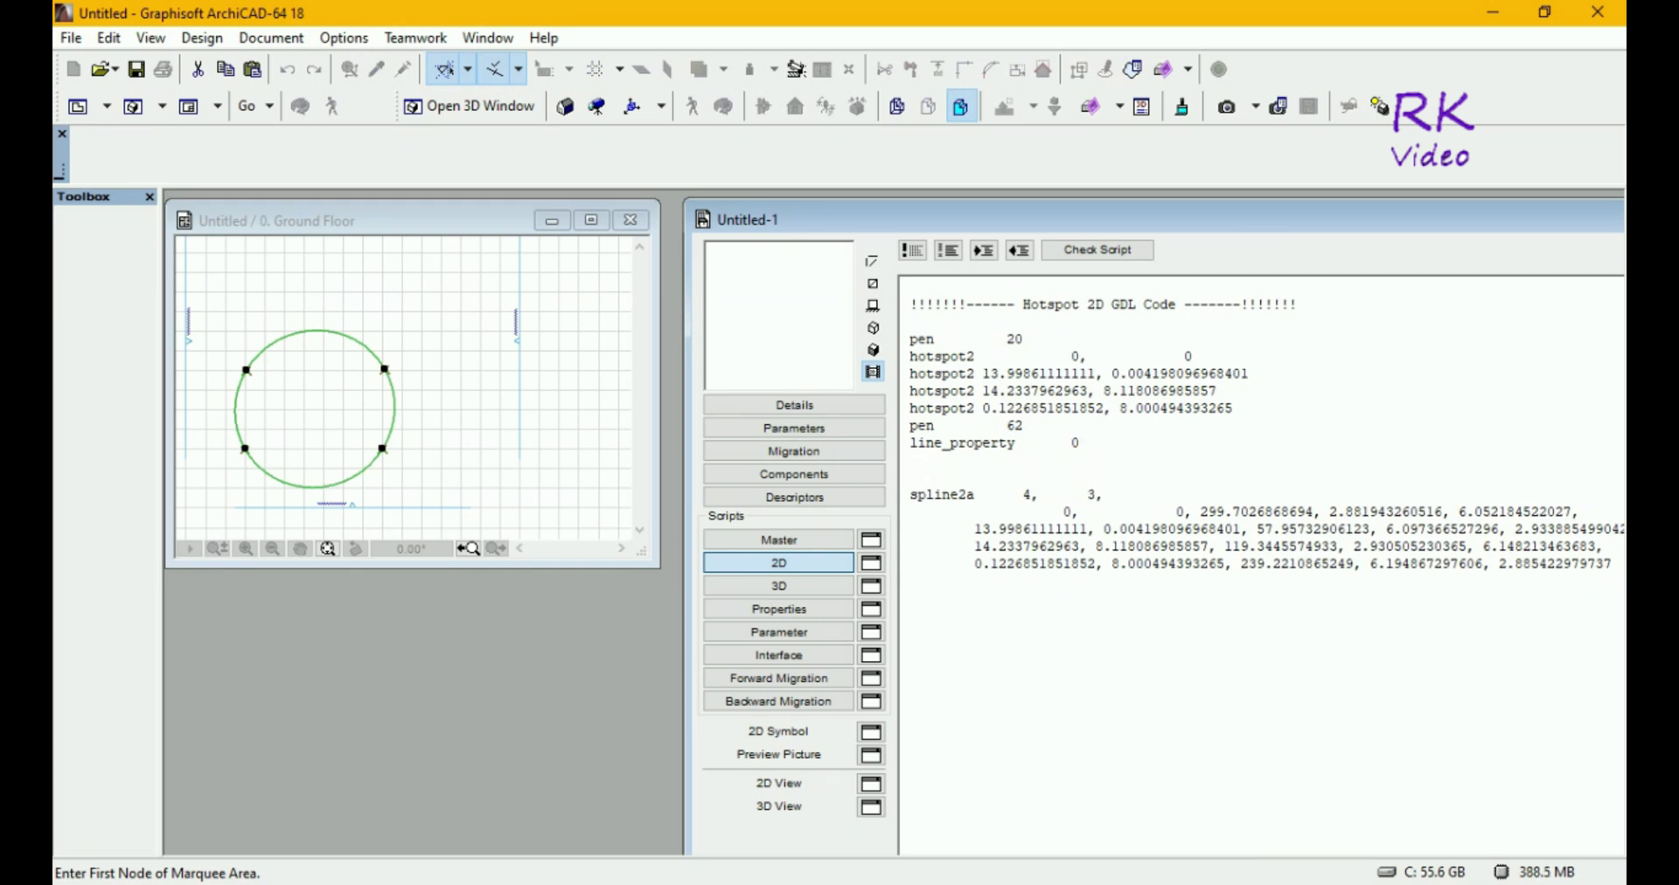
type("!!!!!!!------ Hotspot 2D GDL Code -------!!!!!!!")
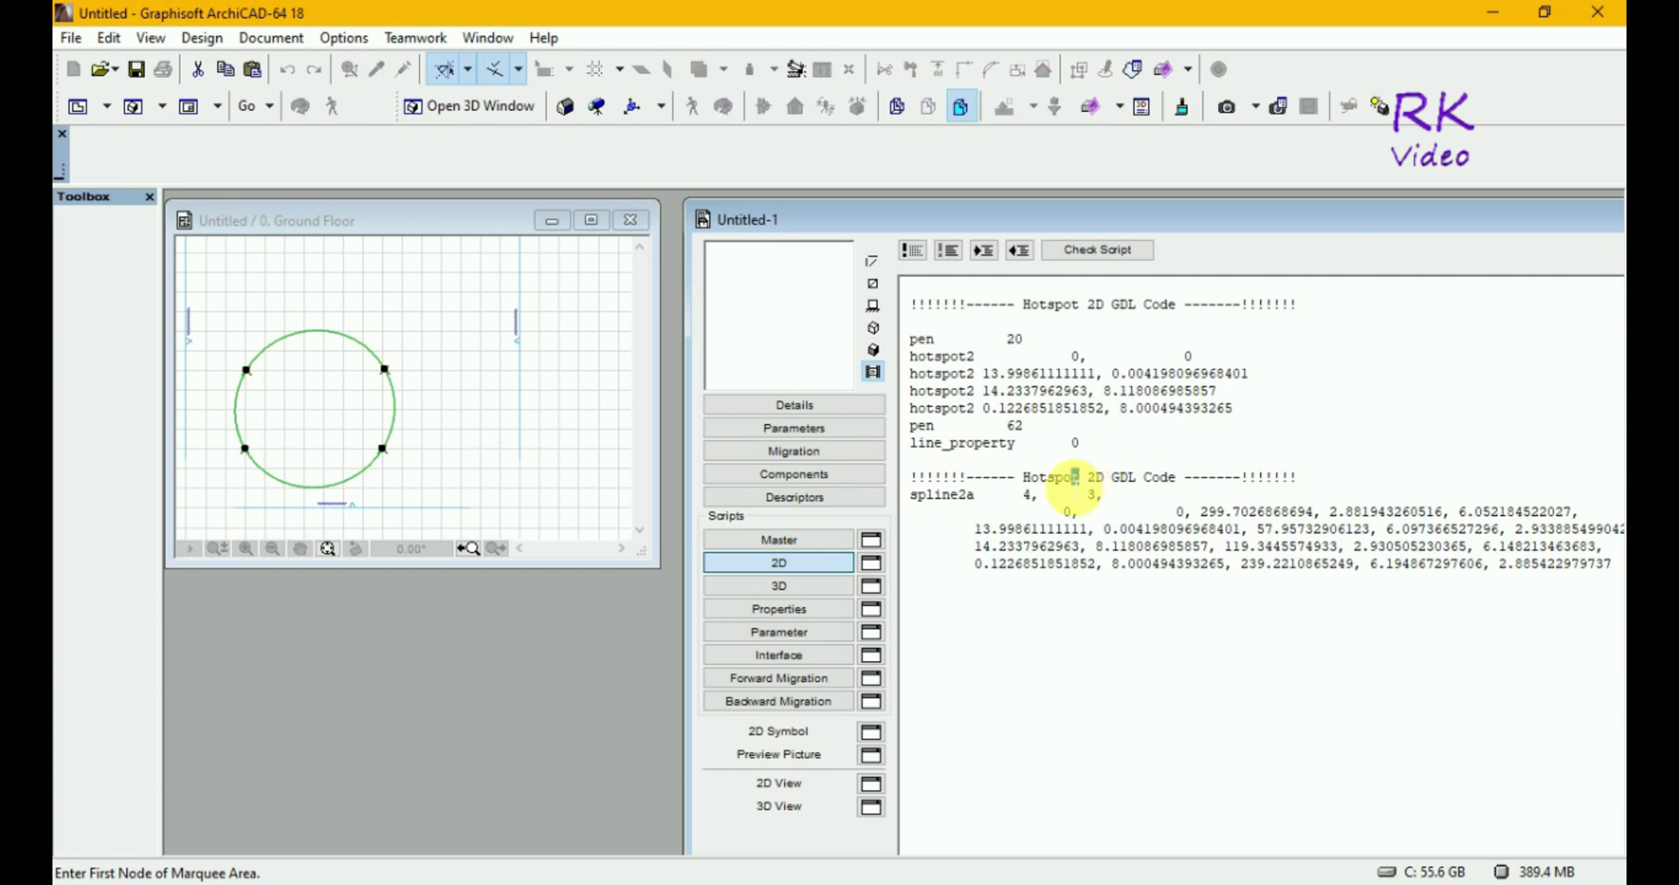
double_click(1049, 480)
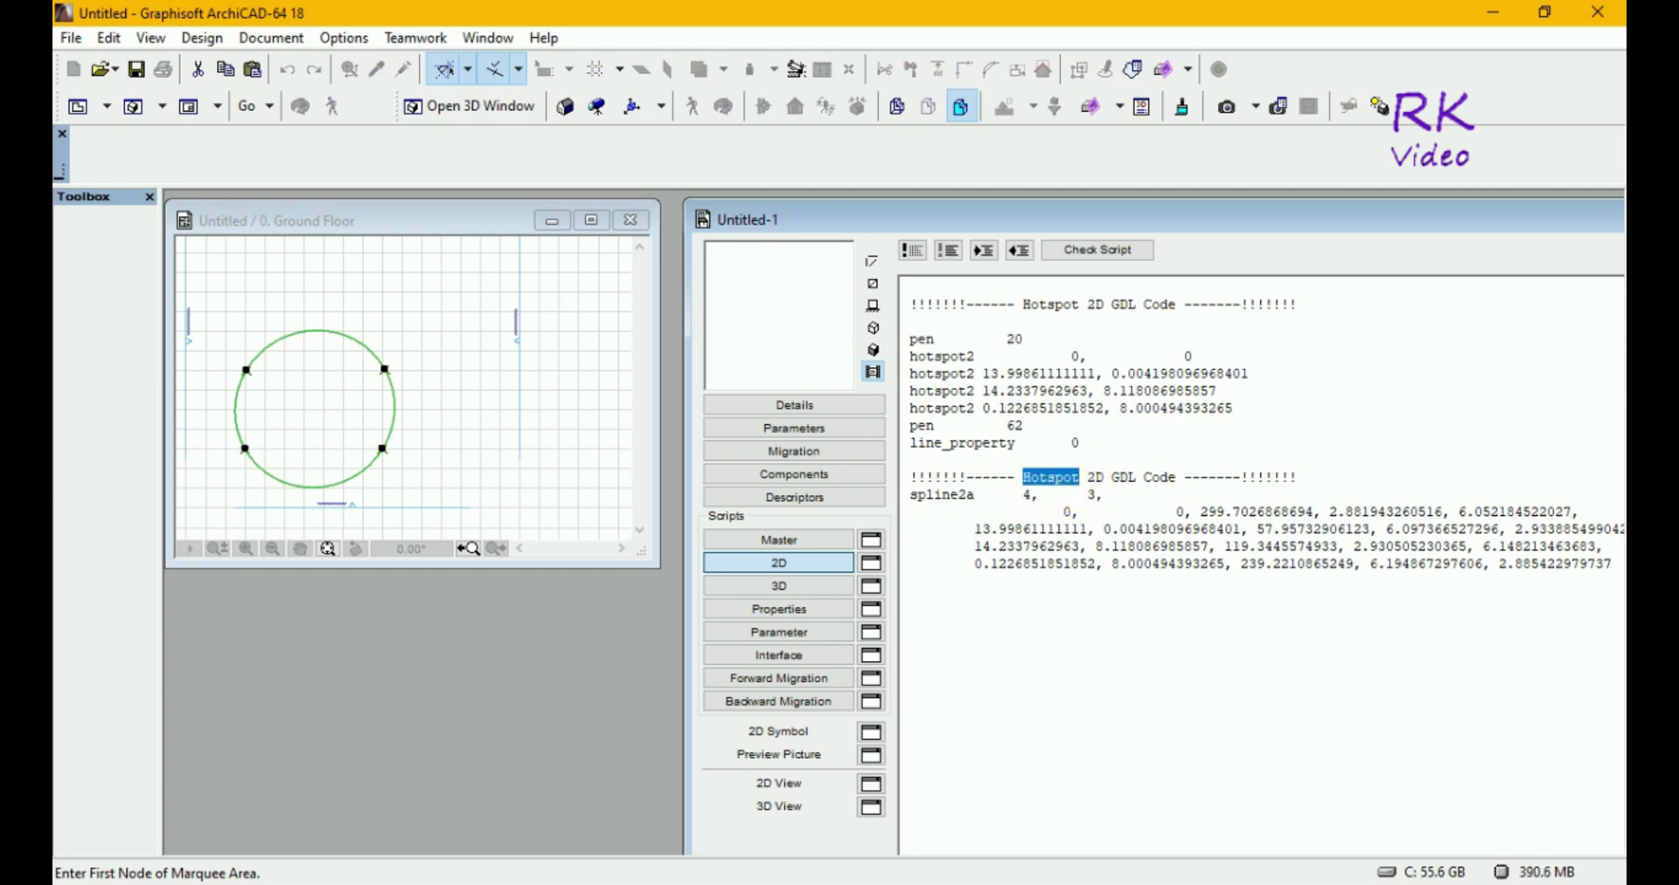
type("Spli")
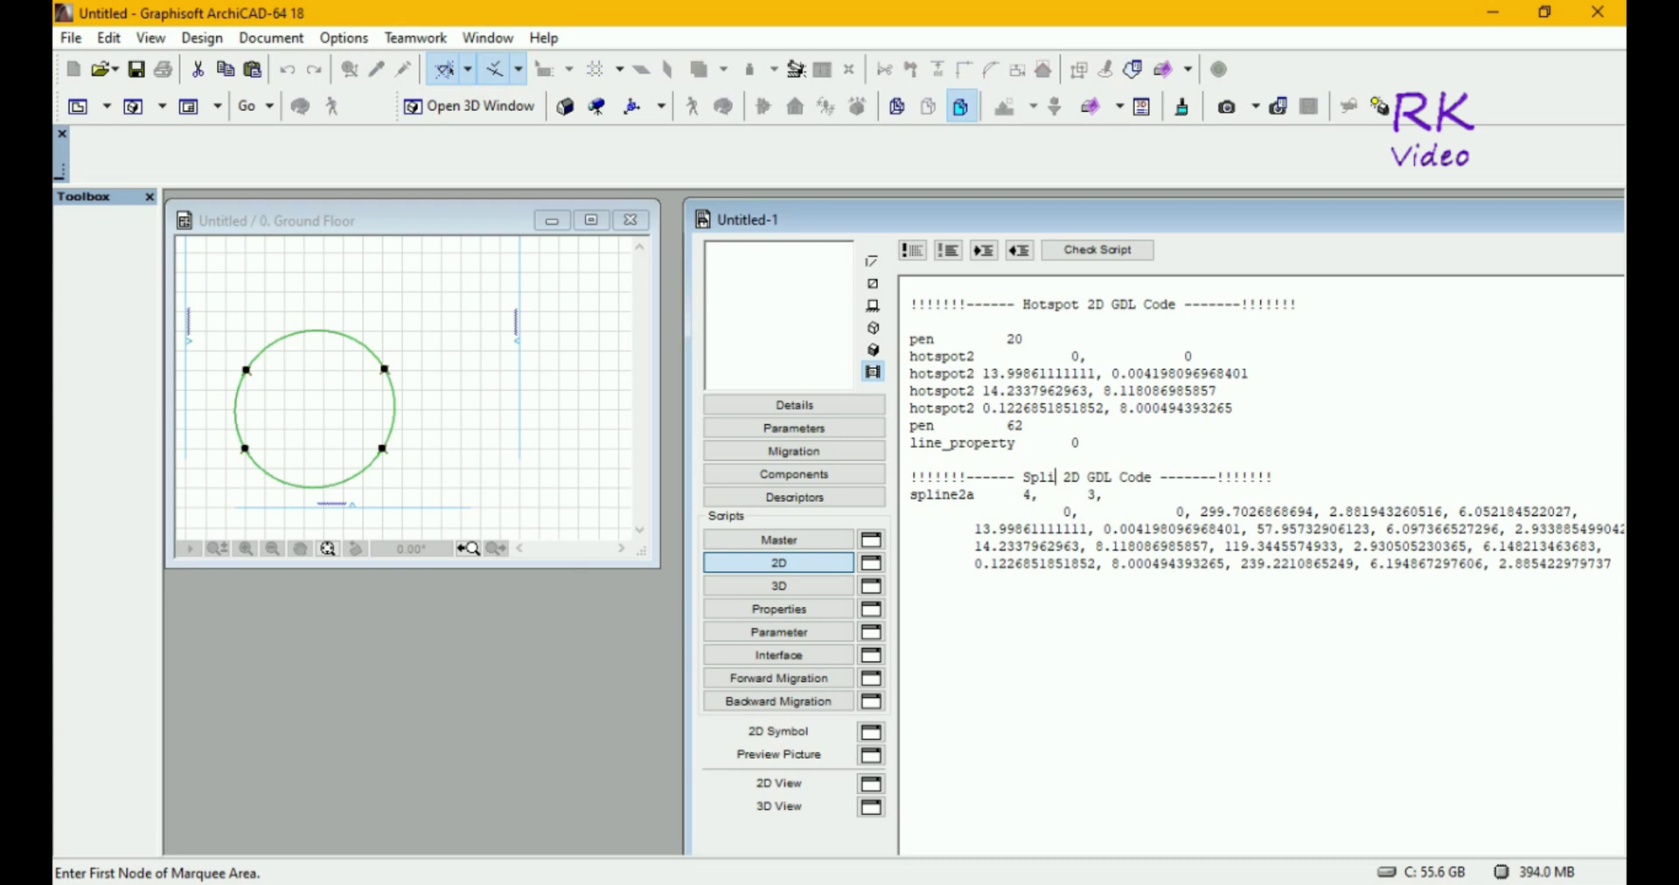
type("nn")
key("BackSpace")
type("e")
- Verify the script checks OK and preview the circle and four hotspots in 2D View
left_click(1089, 254)
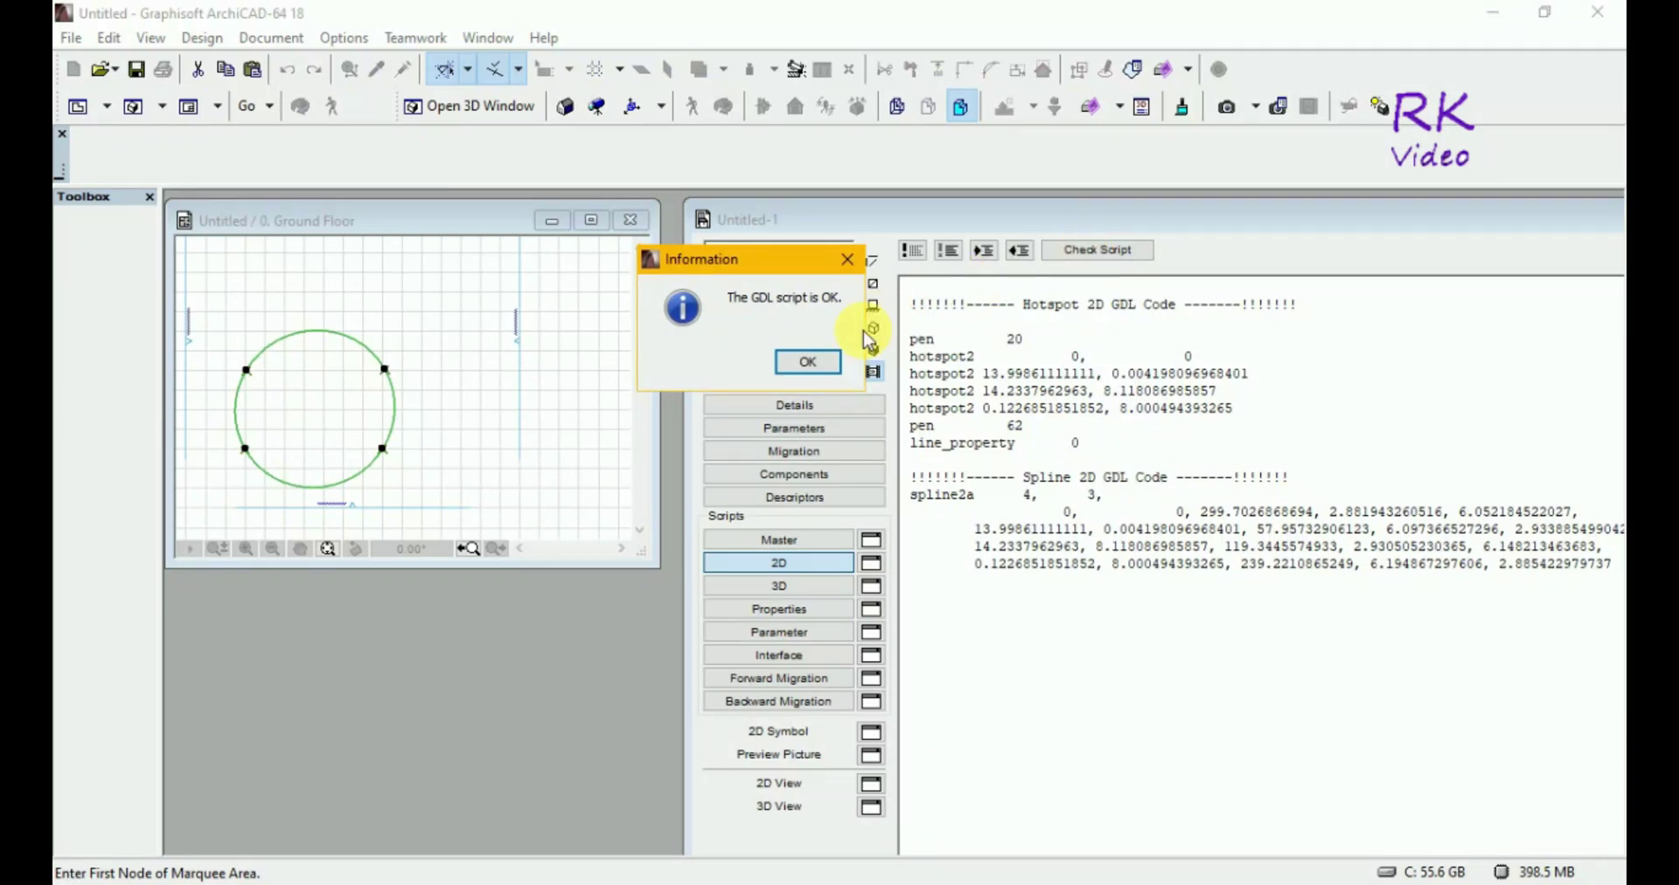
left_click(812, 362)
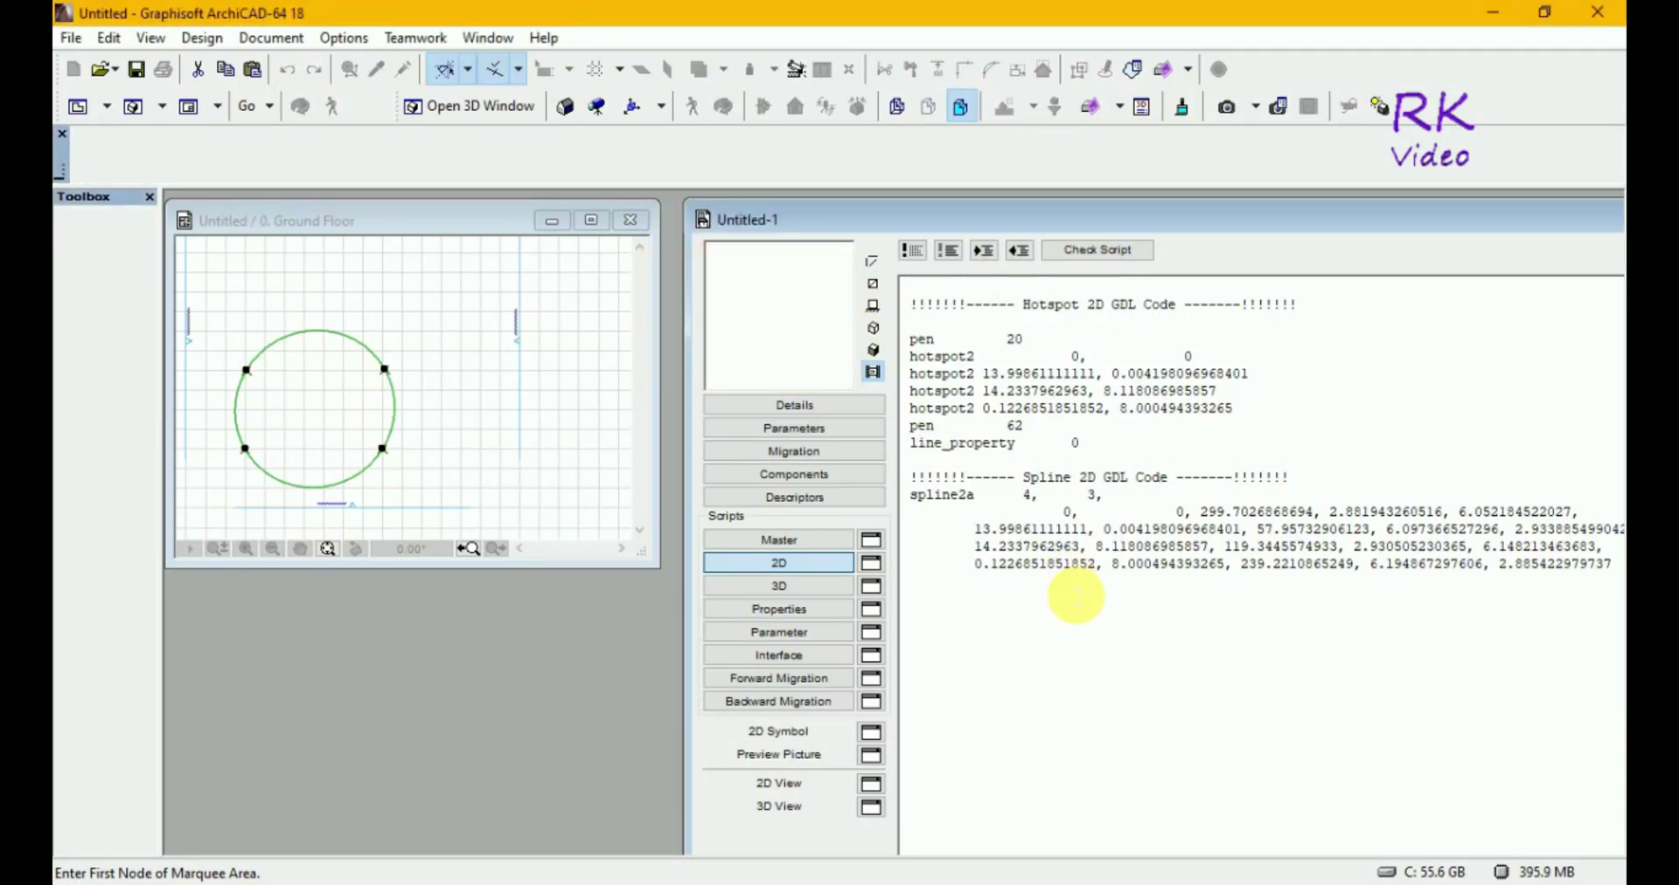
left_click(871, 286)
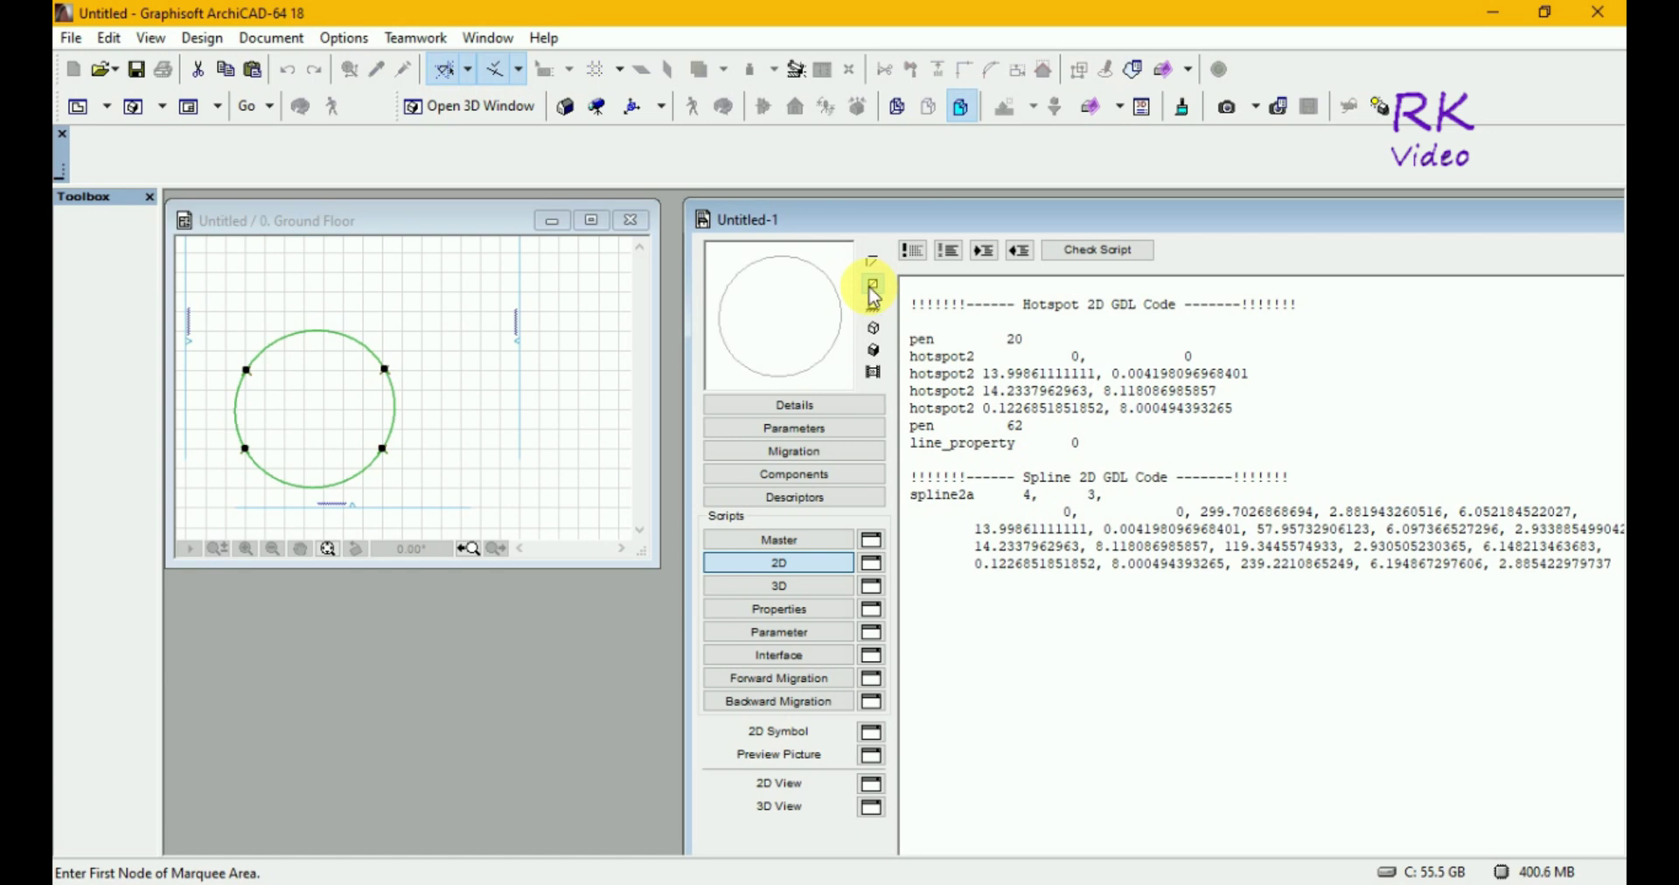
left_click(877, 790)
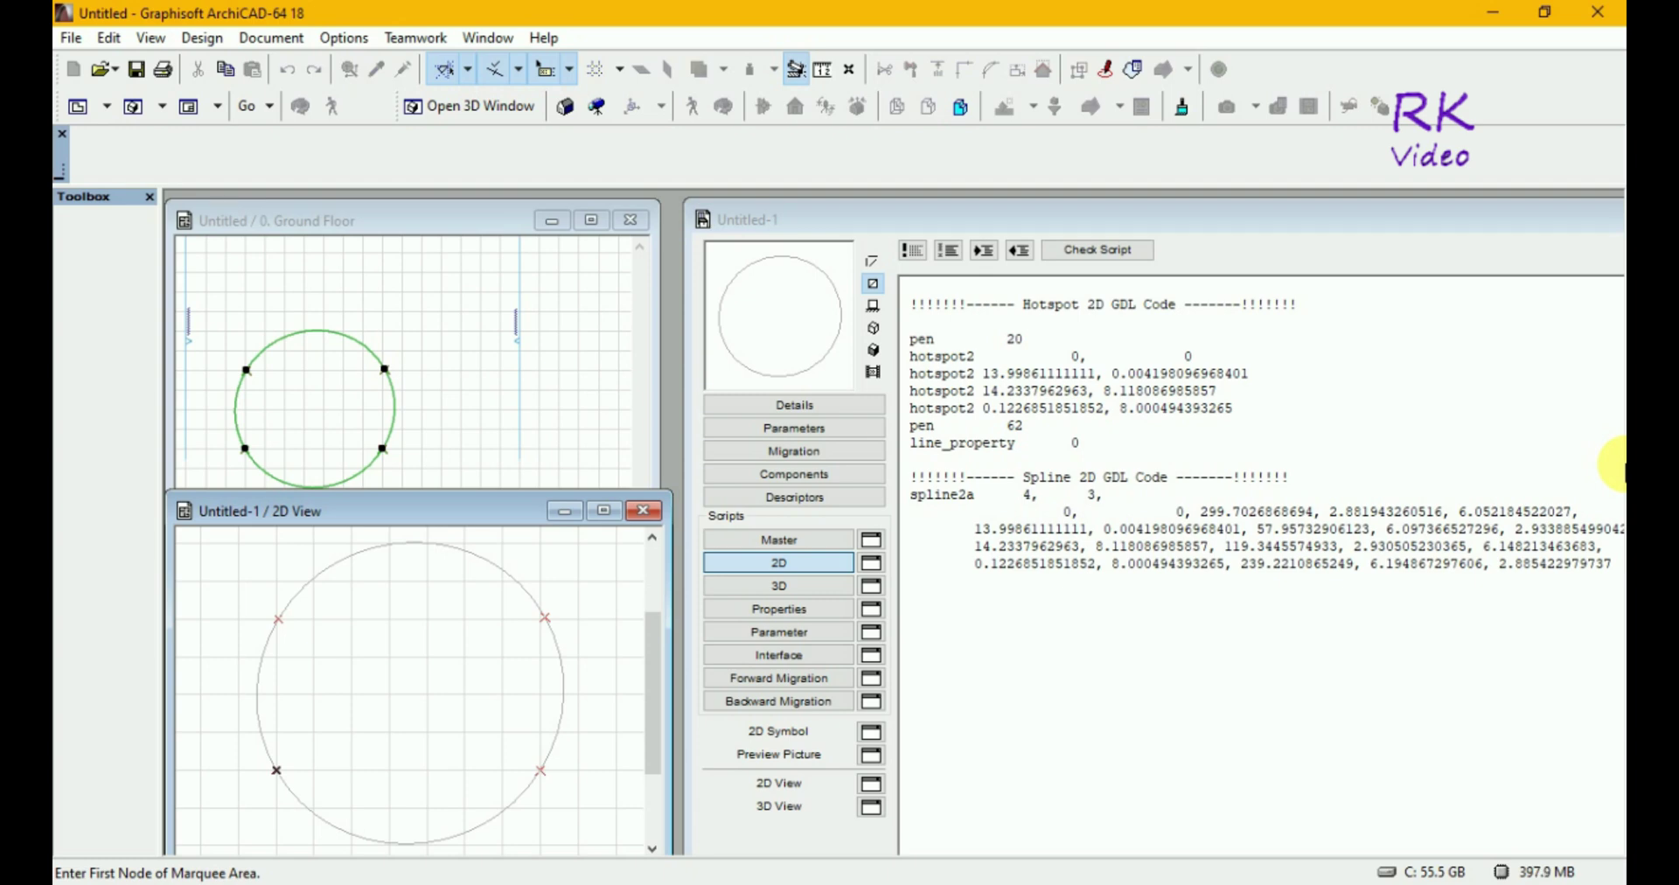
left_click(1624, 464)
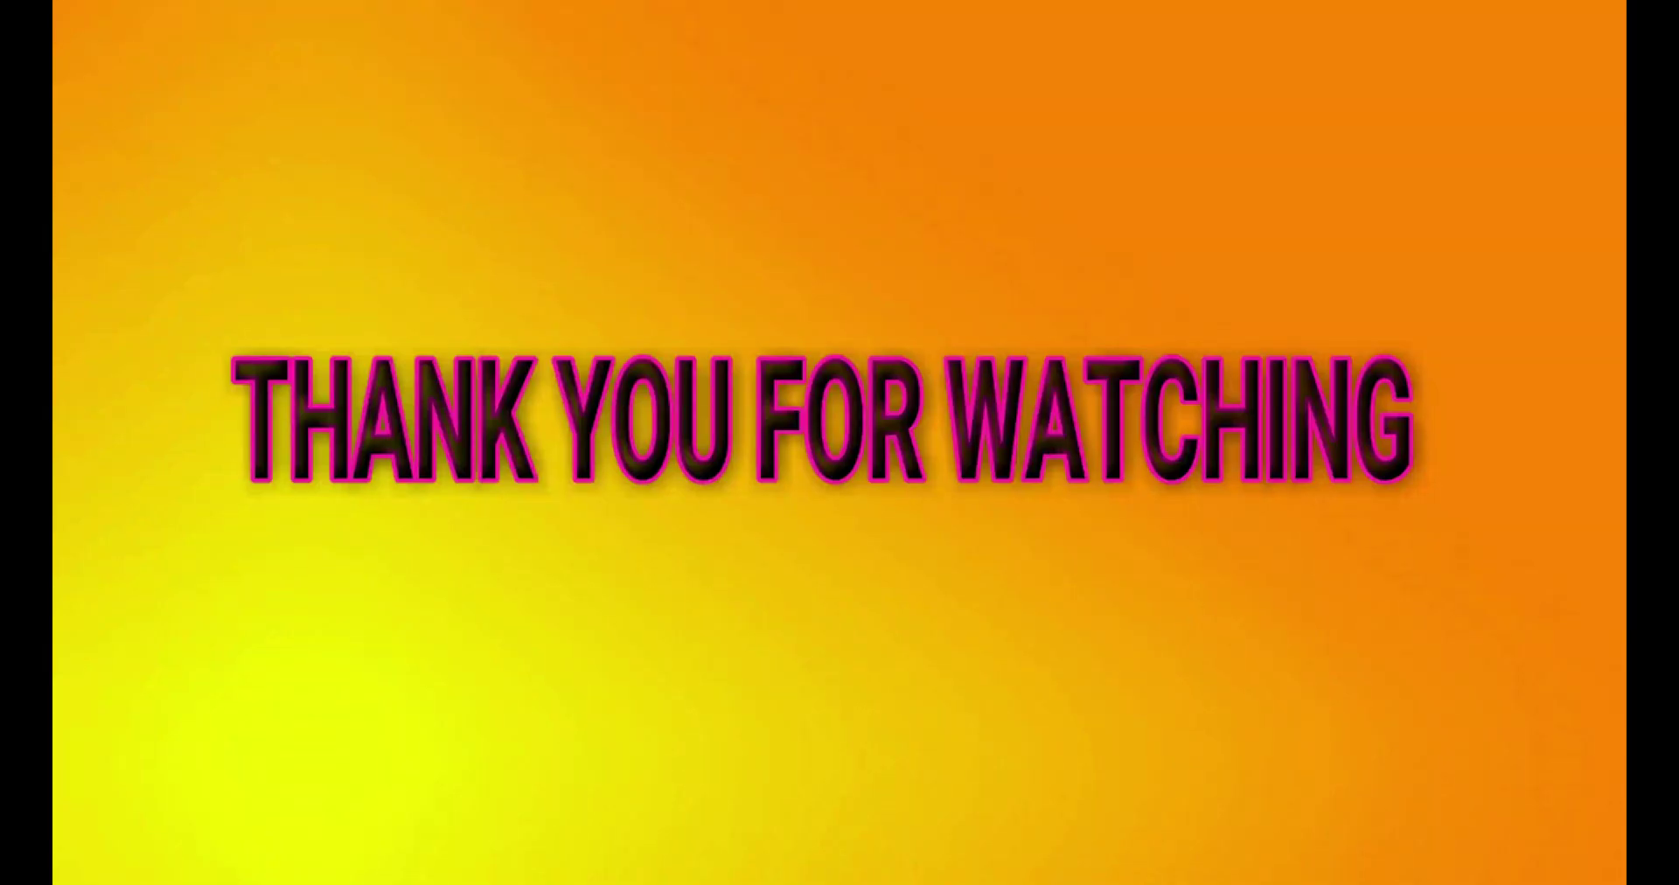